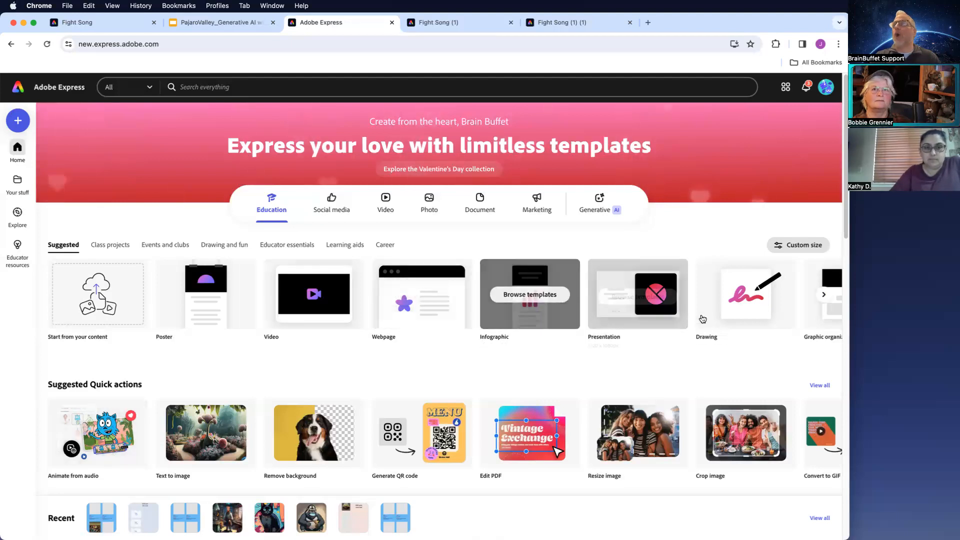
- Browse the Educator essentials templates in the Education category and scroll through the home page
{"action": "mouse_move", "coordinate": [737, 305]}
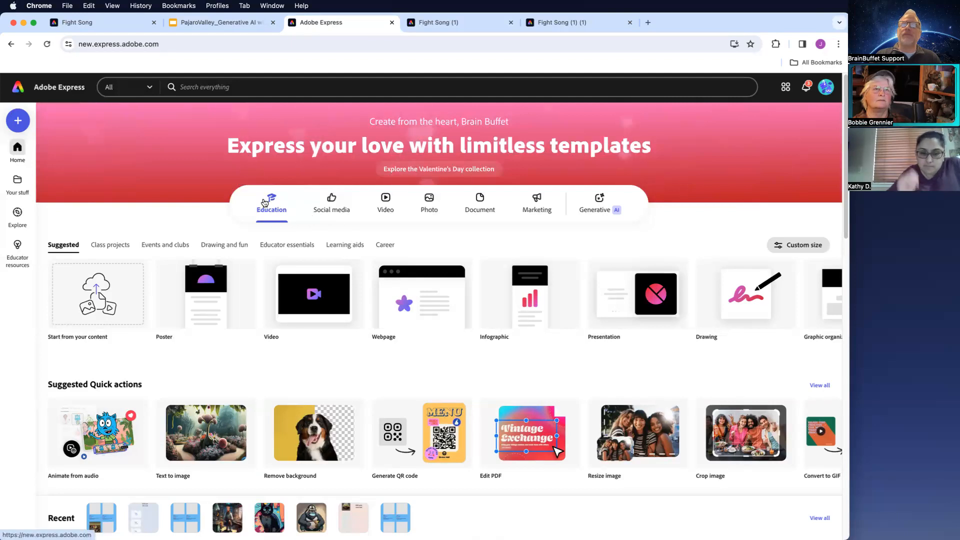
{"action": "left_click", "coordinate": [288, 244]}
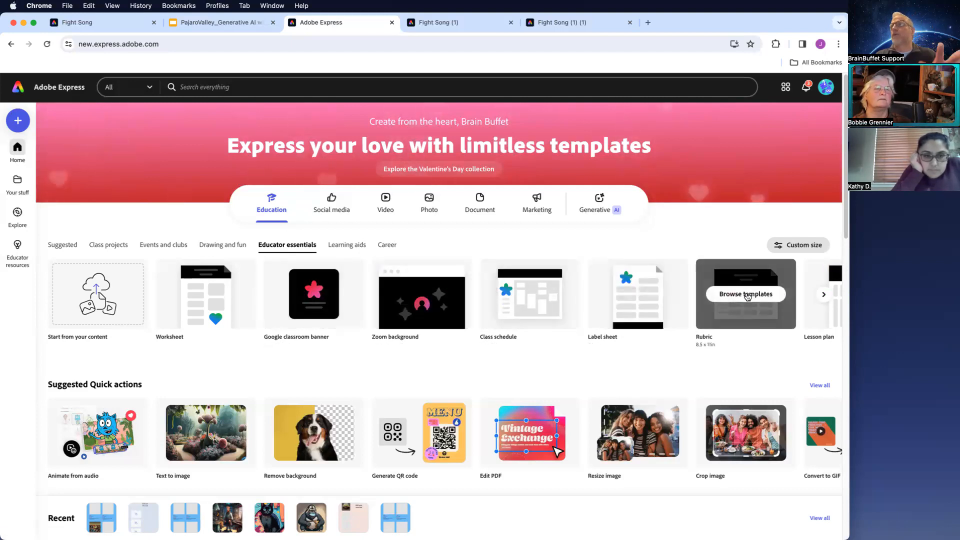
{"action": "left_click", "coordinate": [821, 294]}
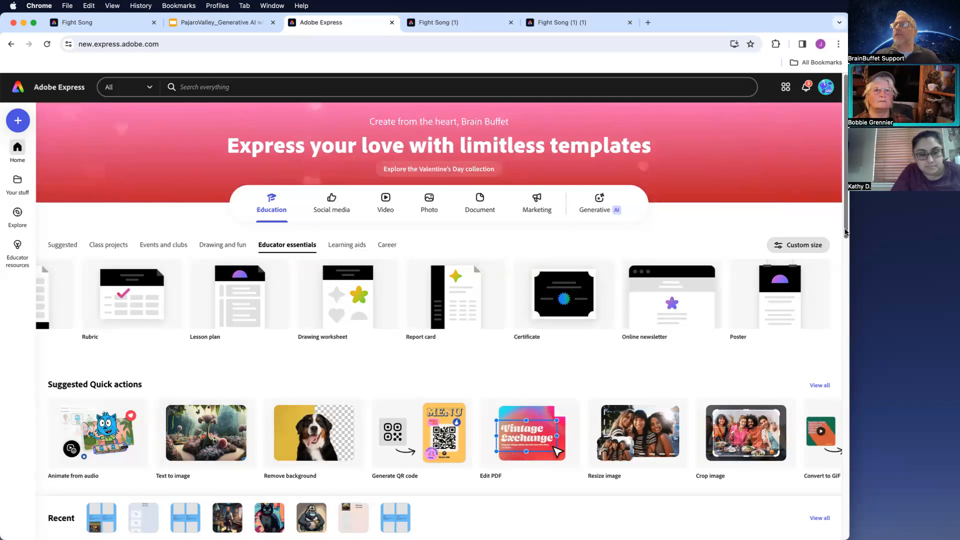
{"action": "left_click_drag", "start_coordinate": [846, 231], "coordinate": [860, 337]}
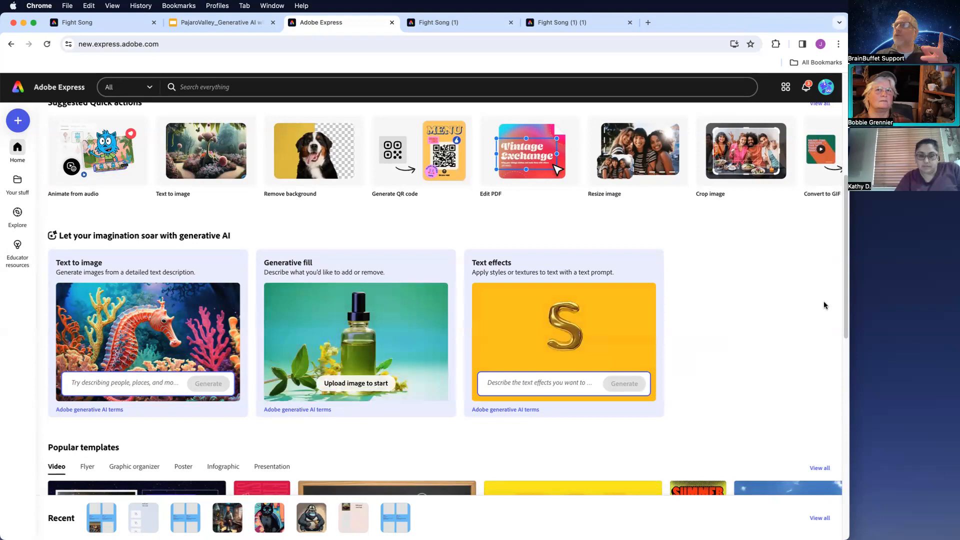
{"action": "left_click_drag", "start_coordinate": [847, 299], "coordinate": [838, 204]}
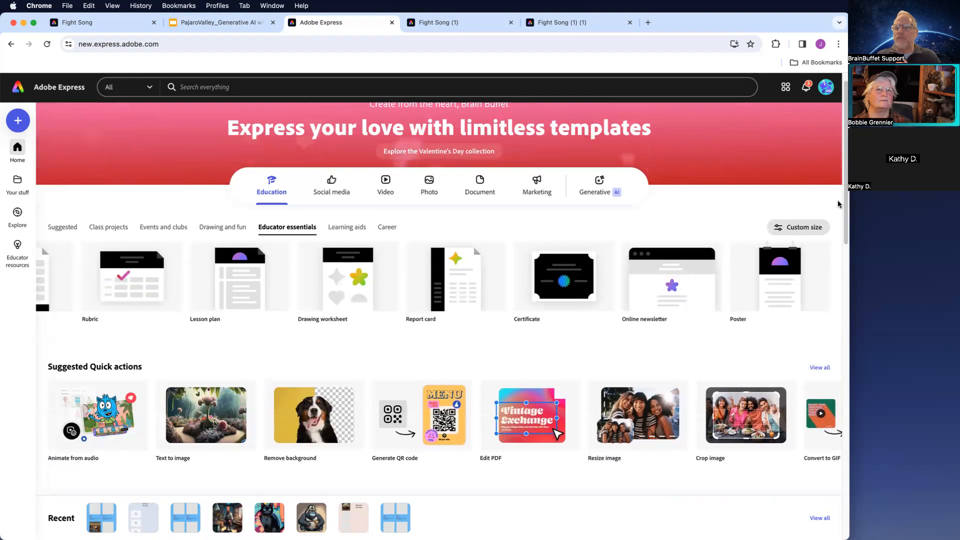
- Open the Generative AI category and start a text-to-image design from the sample 'a winter forest with a river at sunset'
{"action": "left_click", "coordinate": [609, 187]}
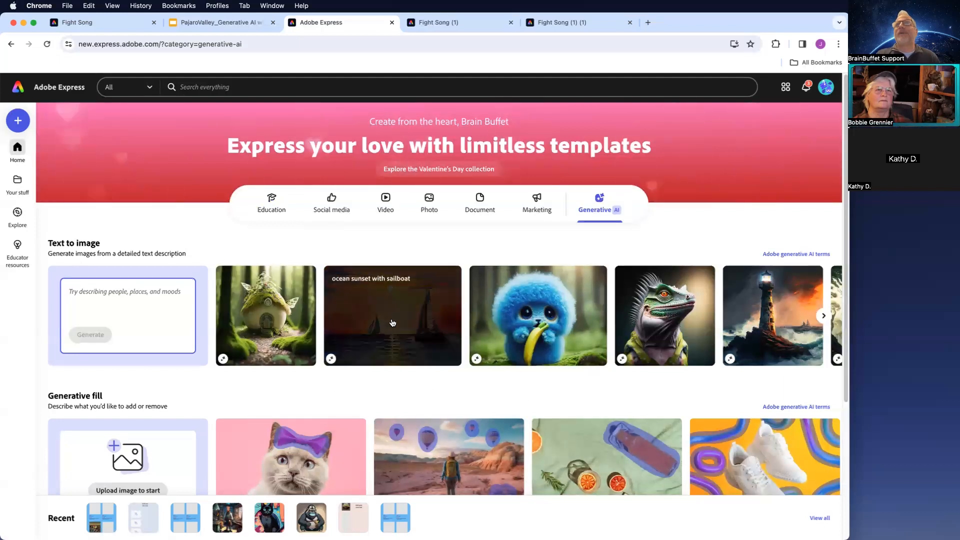
{"action": "left_click", "coordinate": [825, 318]}
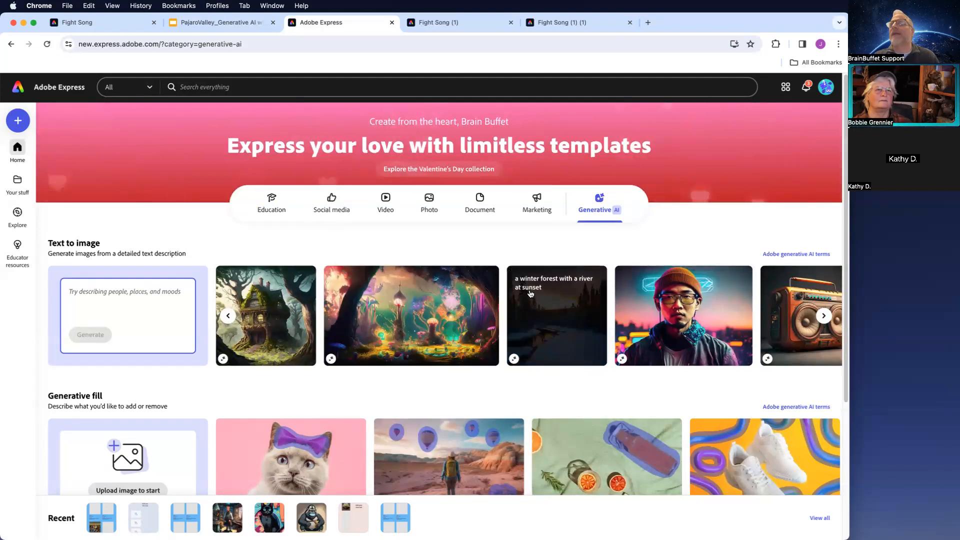
{"action": "left_click", "coordinate": [573, 332]}
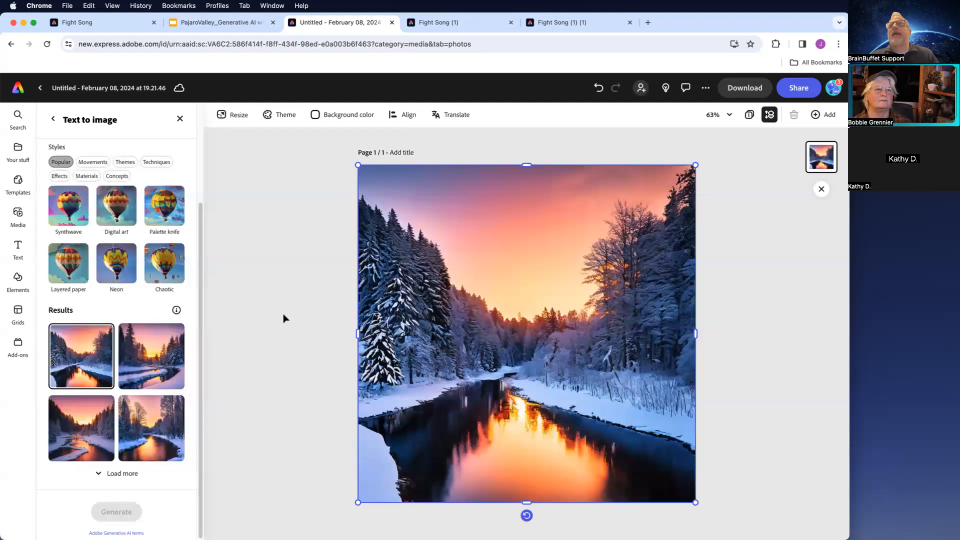
- Review the prompt, styles and results in the Text to image panel, then close the panel
{"action": "left_click_drag", "start_coordinate": [199, 251], "coordinate": [199, 164]}
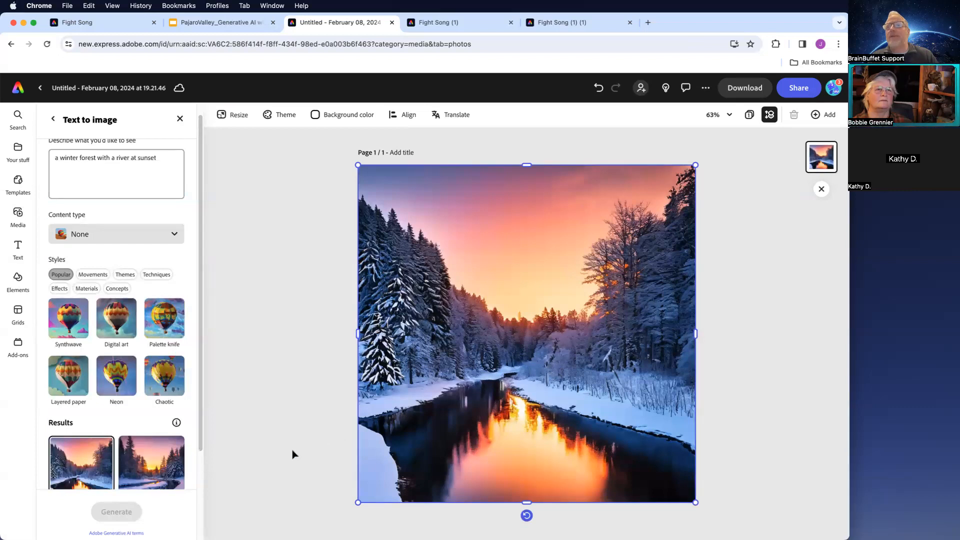
{"action": "left_click_drag", "start_coordinate": [199, 383], "coordinate": [193, 468]}
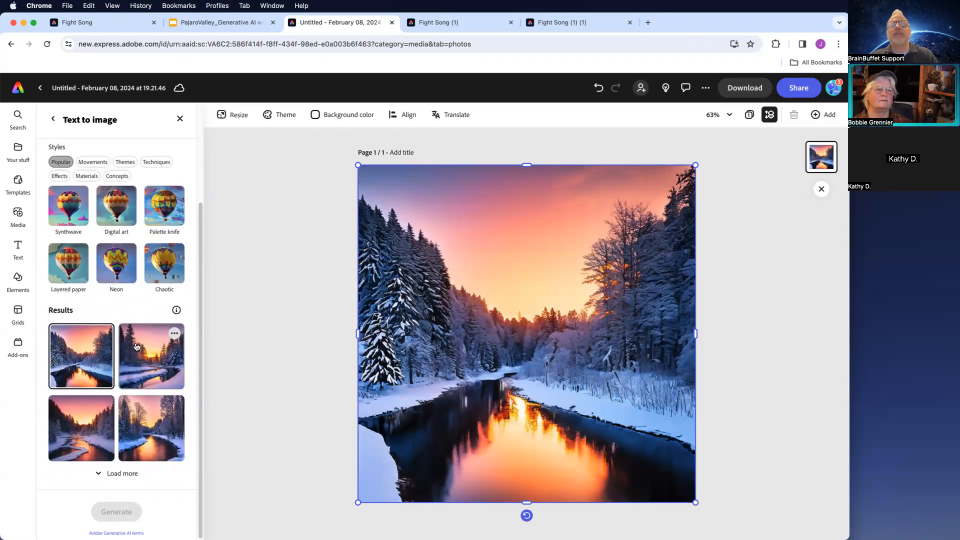
{"action": "left_click_drag", "start_coordinate": [199, 351], "coordinate": [200, 237]}
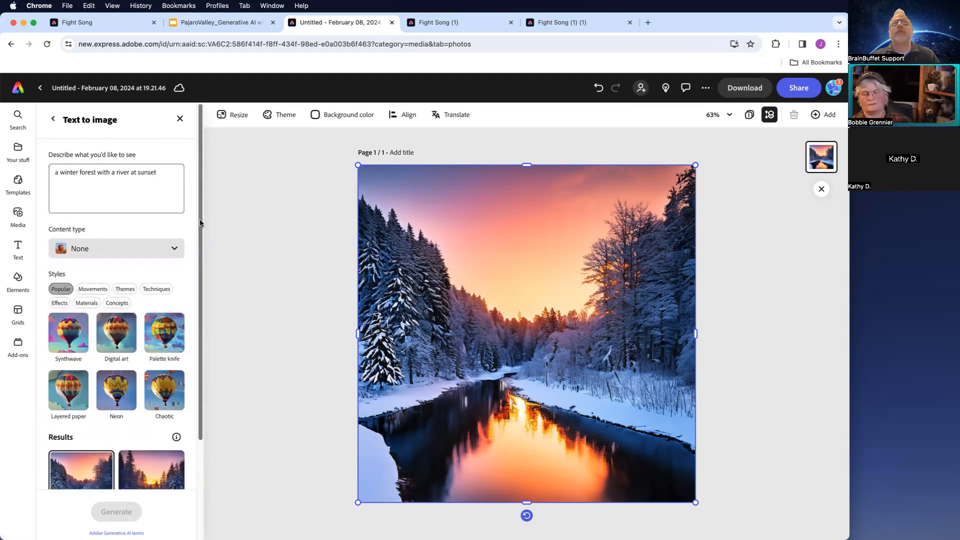
{"action": "left_click", "coordinate": [164, 173]}
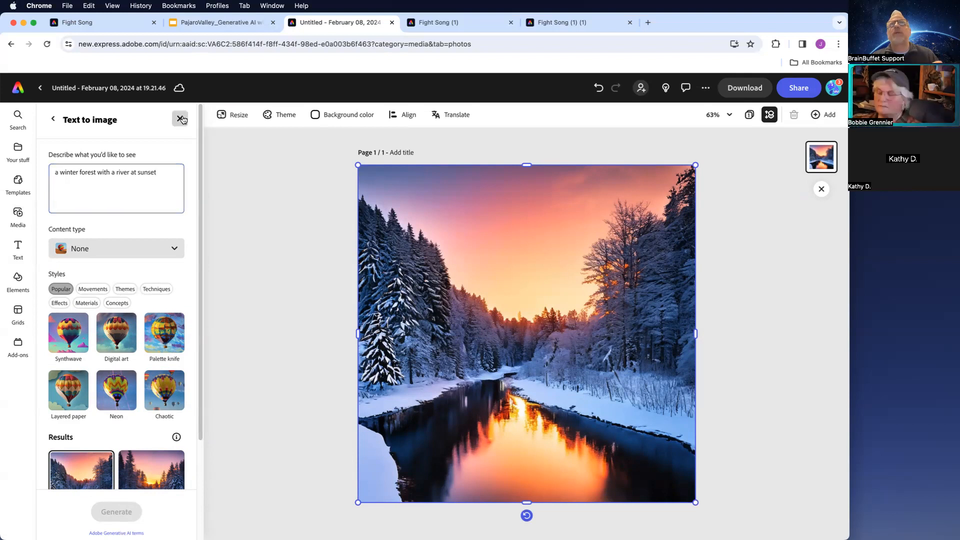
{"action": "left_click", "coordinate": [180, 119]}
- Select the image and use Generative fill on the river with the prompt 'a row boat with a bear fishing', comparing the variations
{"action": "left_click", "coordinate": [417, 266]}
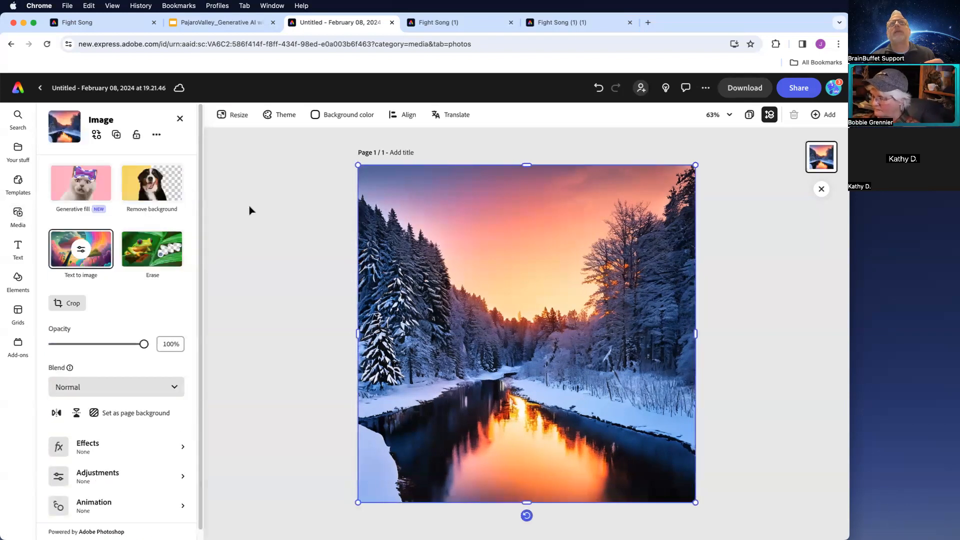
{"action": "left_click", "coordinate": [84, 195]}
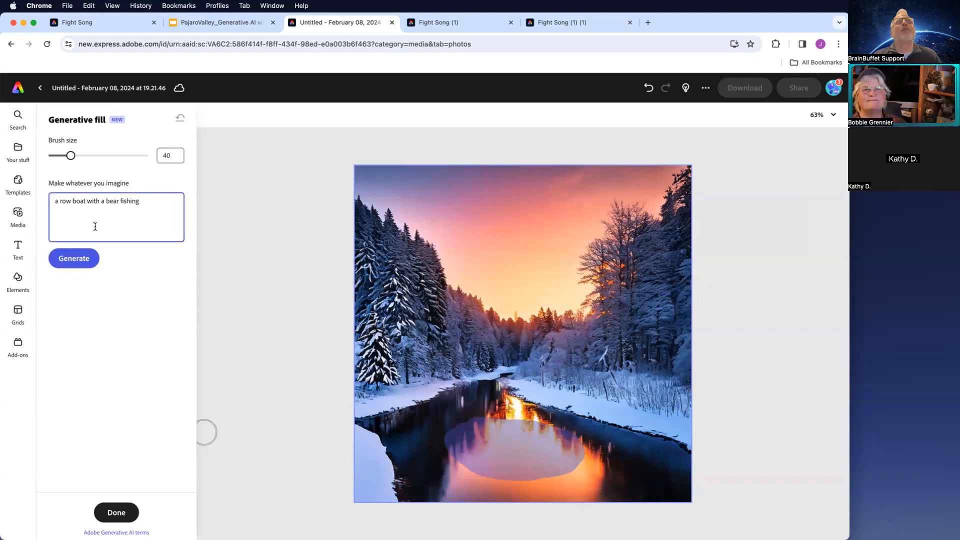
{"action": "left_click", "coordinate": [78, 258]}
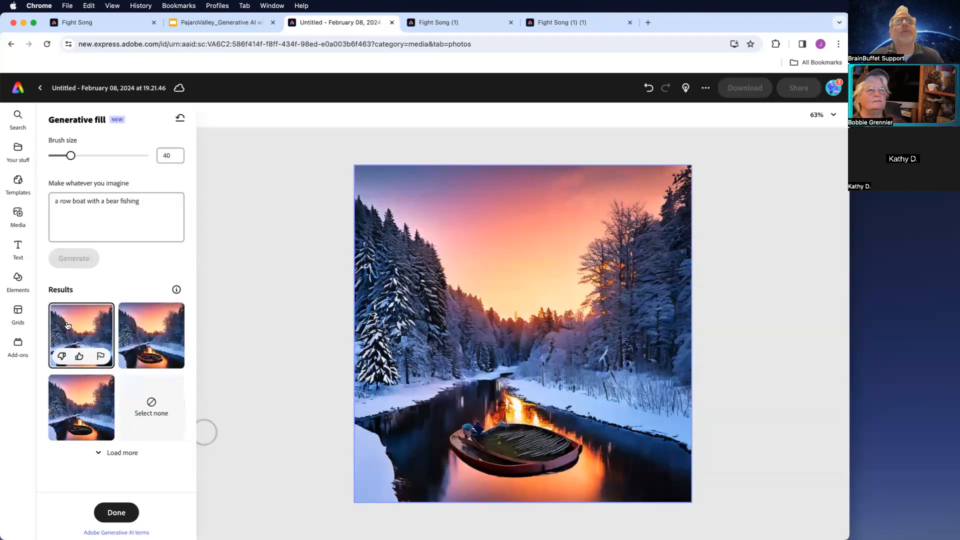
{"action": "left_click", "coordinate": [162, 344]}
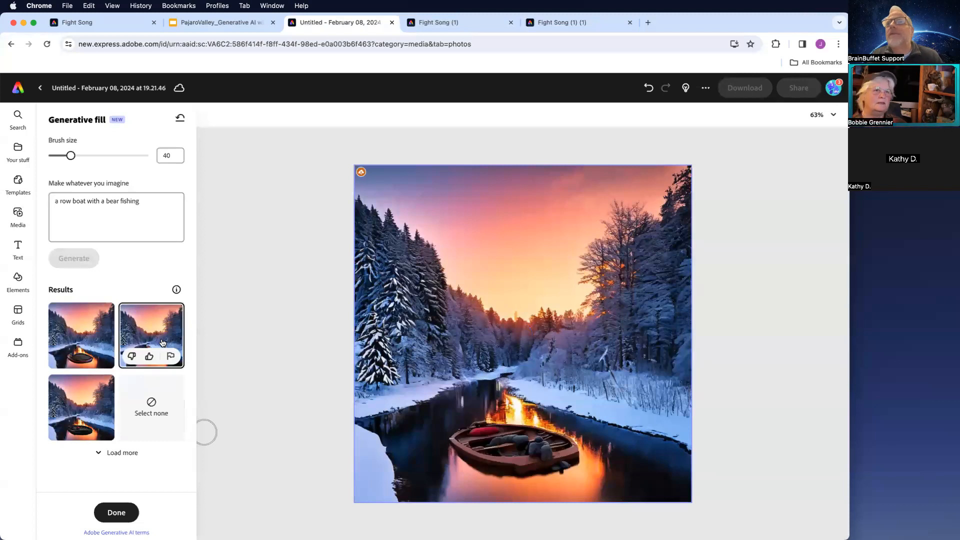
{"action": "left_click", "coordinate": [72, 404]}
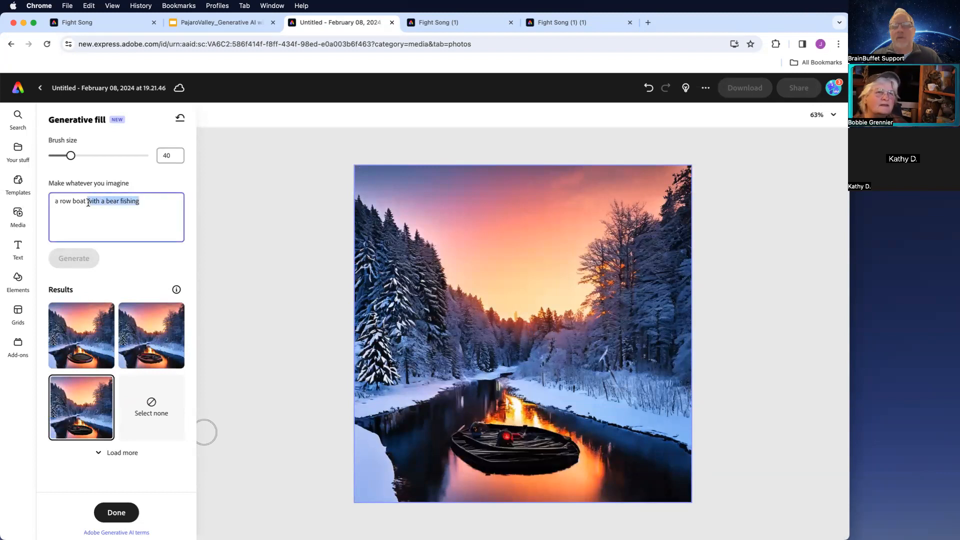
- Shorten the fill prompt to 'a row boat', regenerate, and pick the third variation
{"action": "key", "text": "BackSpace"}
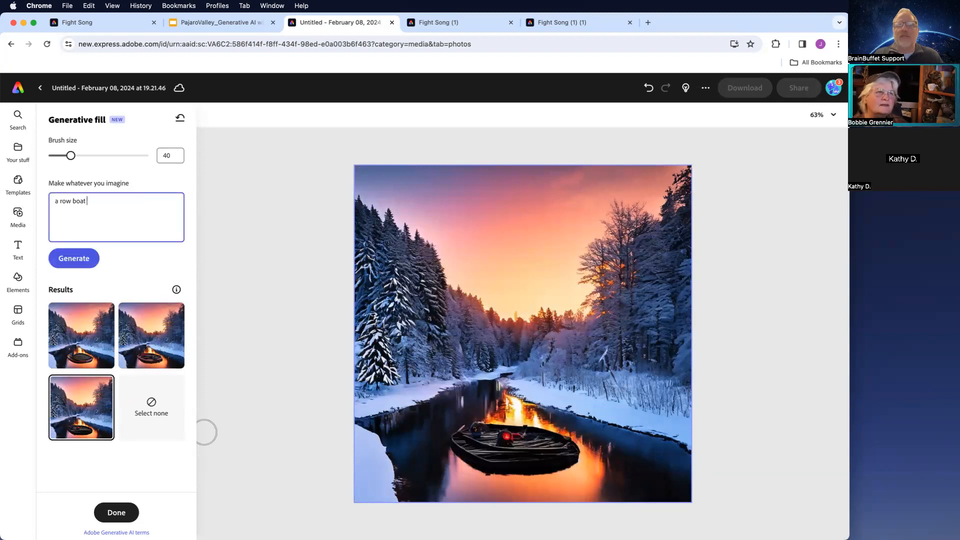
{"action": "left_click", "coordinate": [77, 260]}
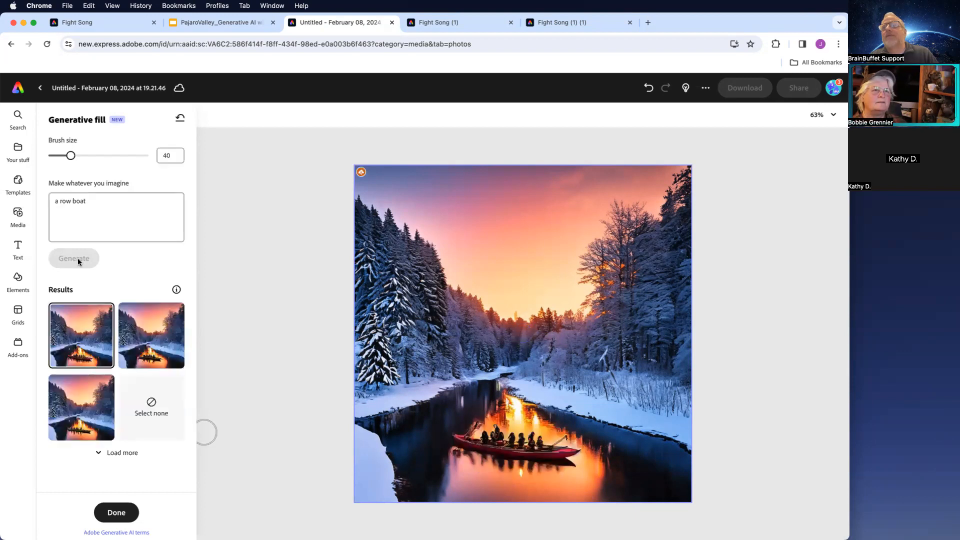
{"action": "left_click", "coordinate": [158, 339]}
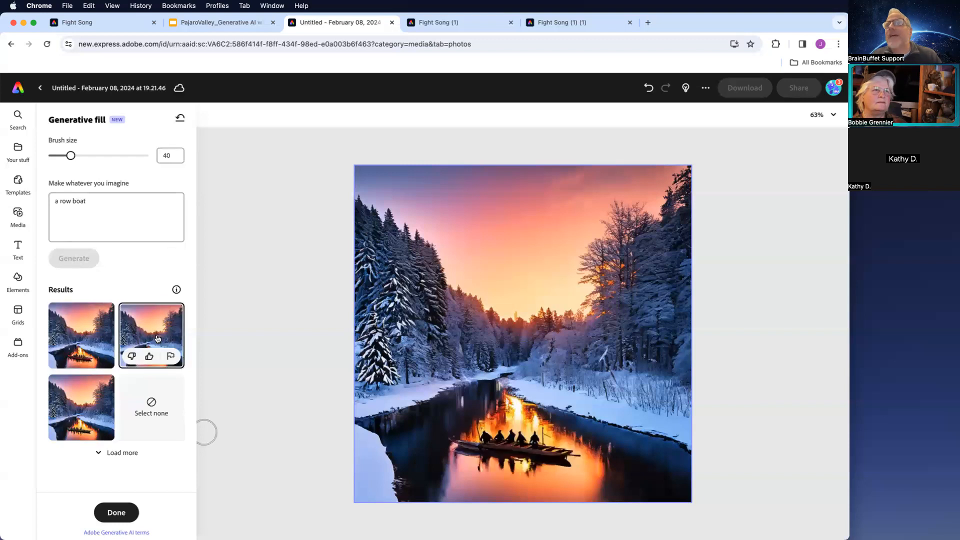
{"action": "left_click", "coordinate": [75, 415]}
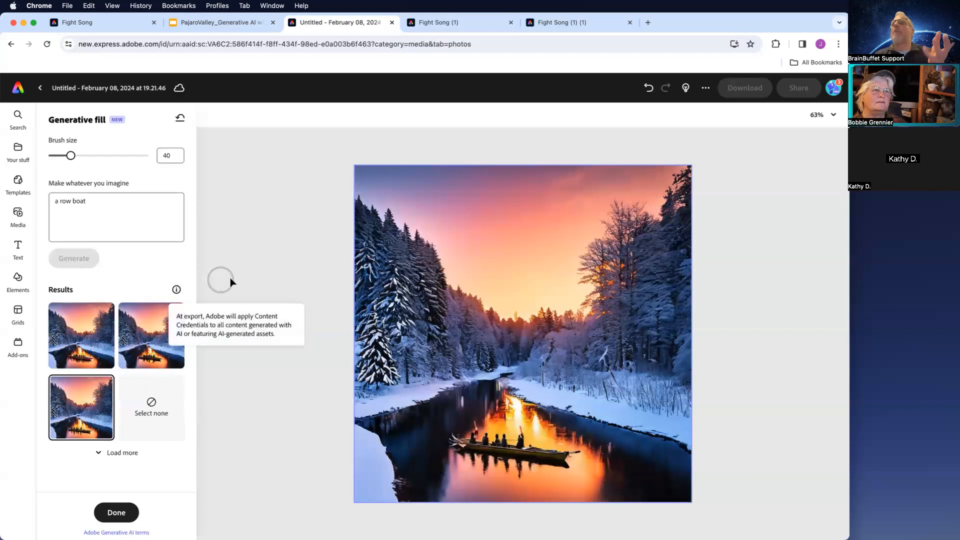
- Return home and generate an image from the prompt 'rainforest with a sloth in the tree and a frog in the forefront'
{"action": "left_click", "coordinate": [18, 89]}
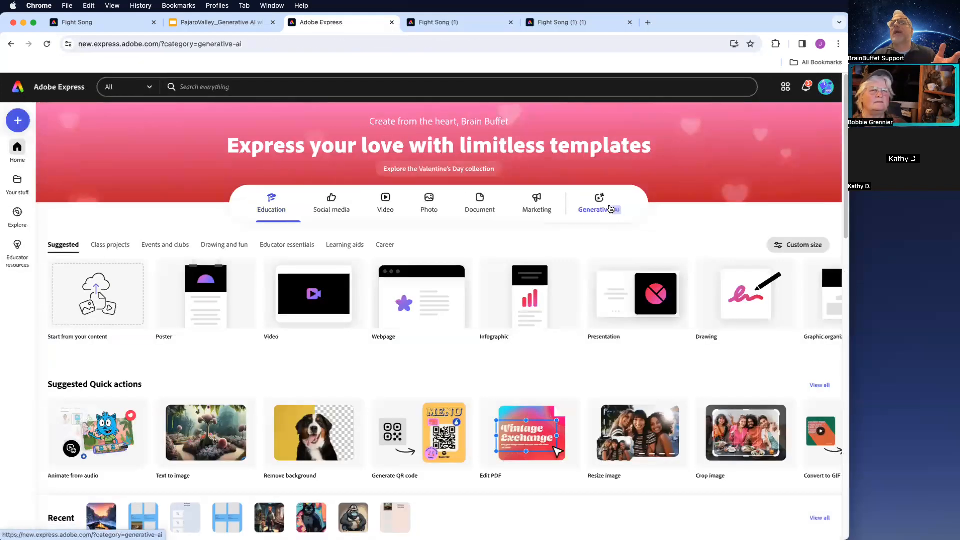
{"action": "left_click", "coordinate": [611, 209]}
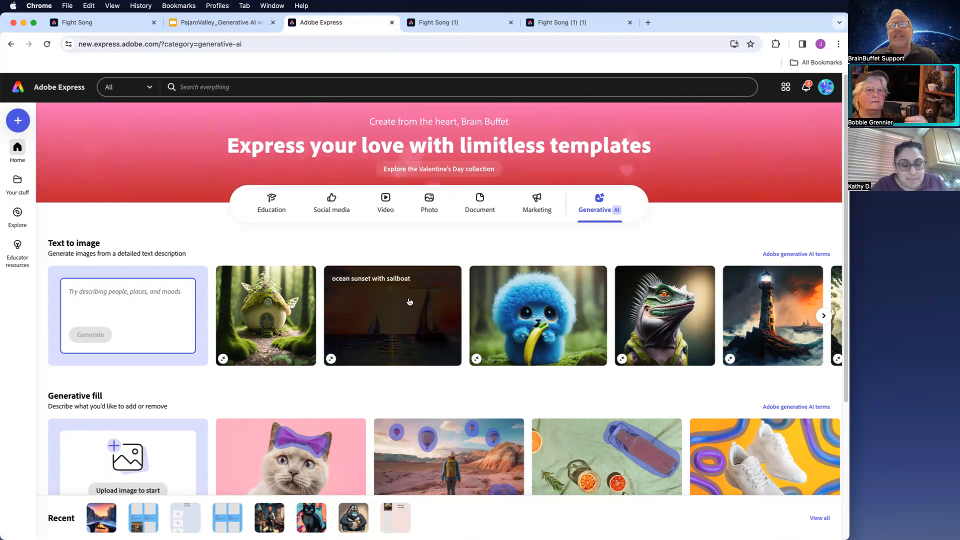
{"action": "left_click", "coordinate": [142, 299]}
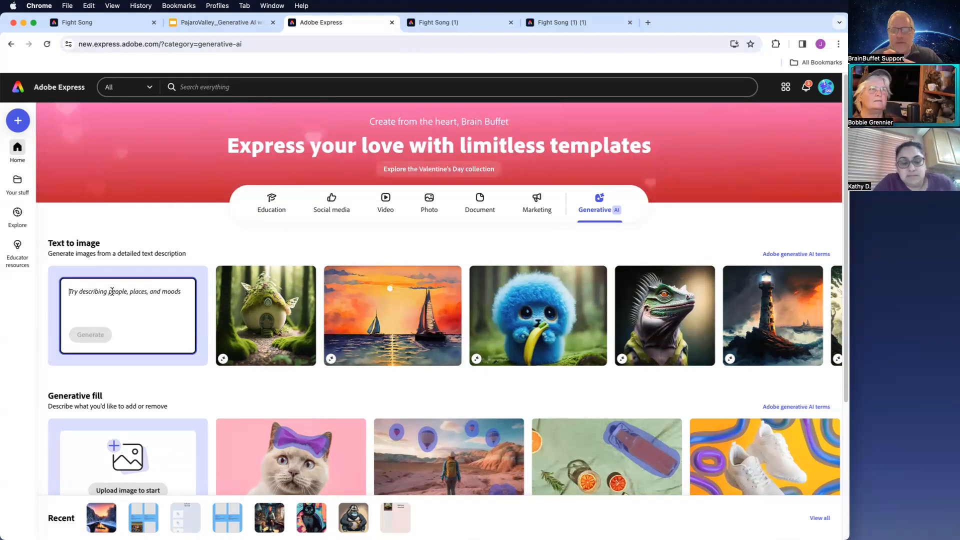
{"action": "type", "text": "rainforest"}
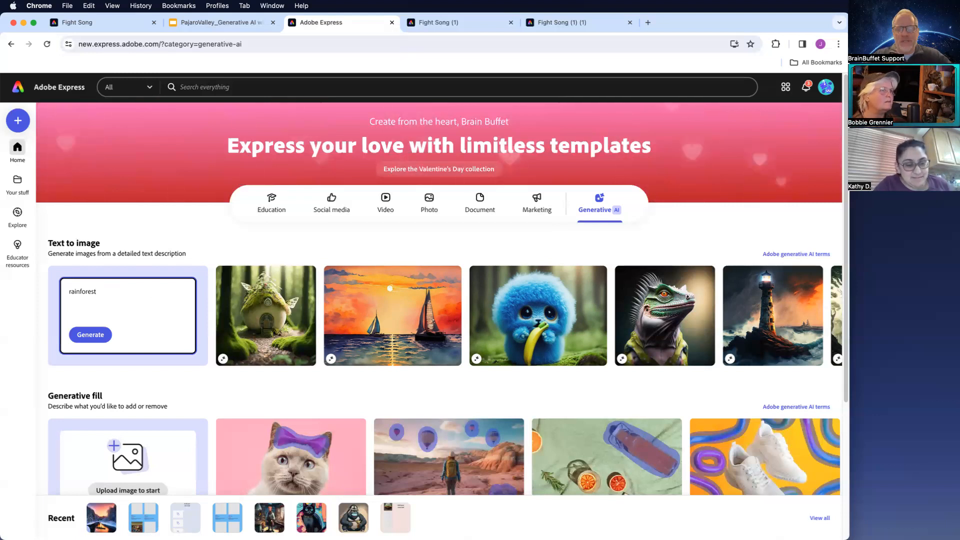
{"action": "type", "text": "with a"}
{"action": "type", "text": "slo"}
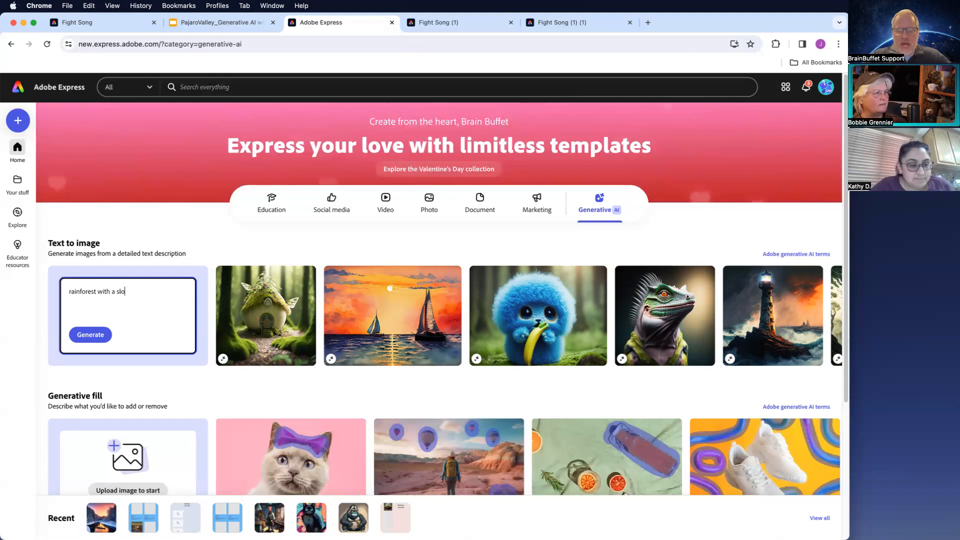
{"action": "type", "text": "th in the tree and"}
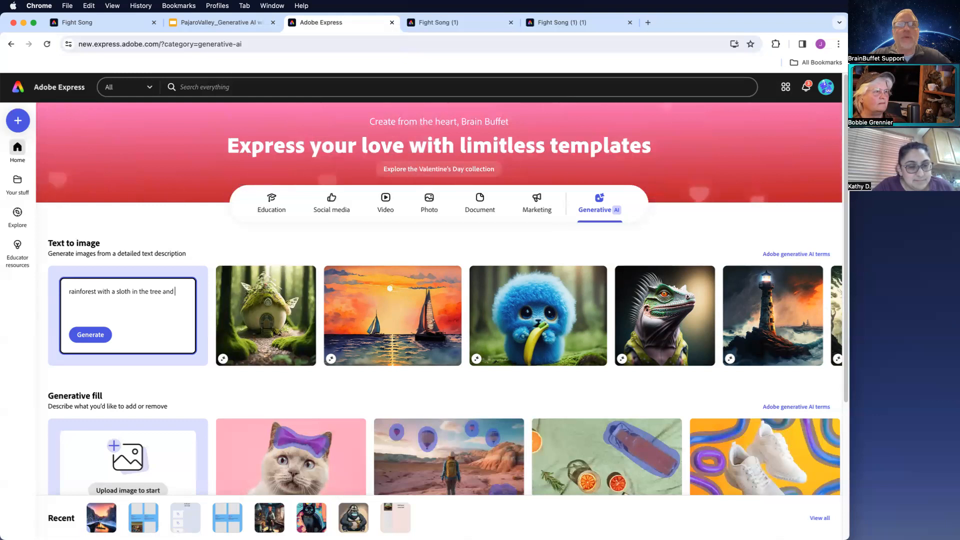
{"action": "type", "text": "a fr"}
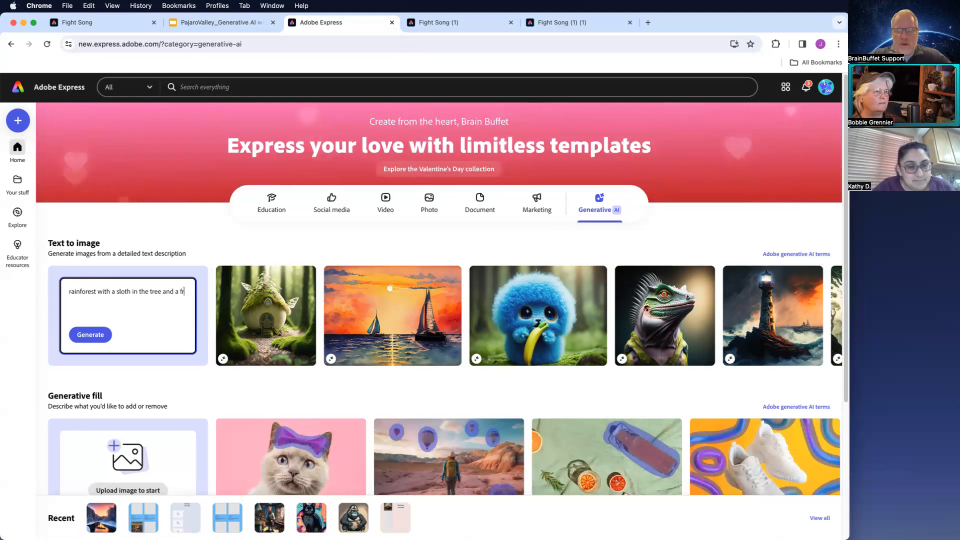
{"action": "type", "text": "og in the forf"}
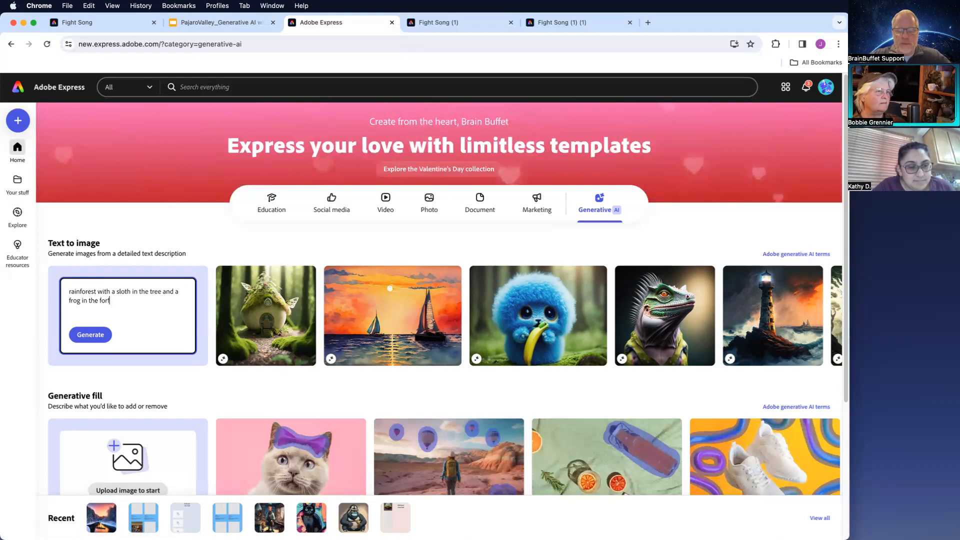
{"action": "key", "text": "BackSpace"}
{"action": "type", "text": "efront"}
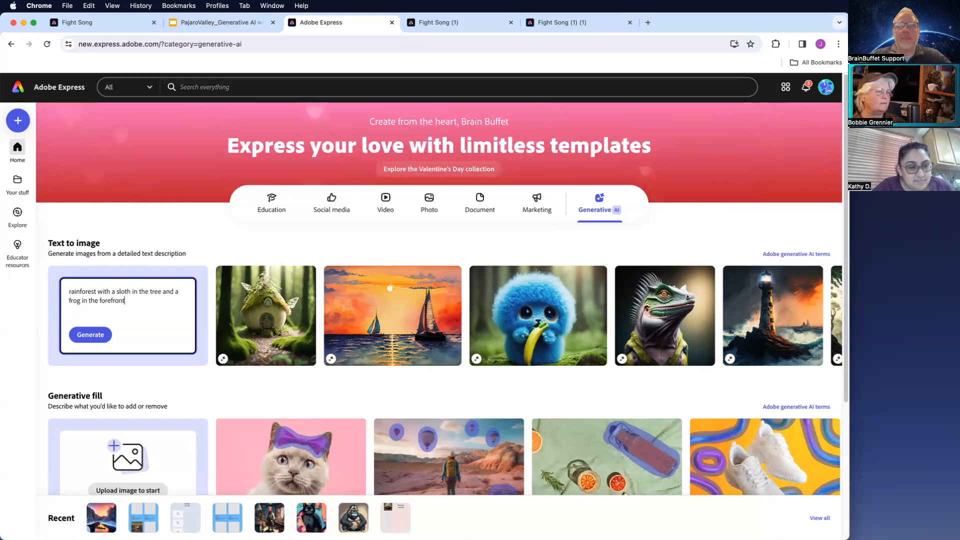
{"action": "left_click", "coordinate": [87, 344]}
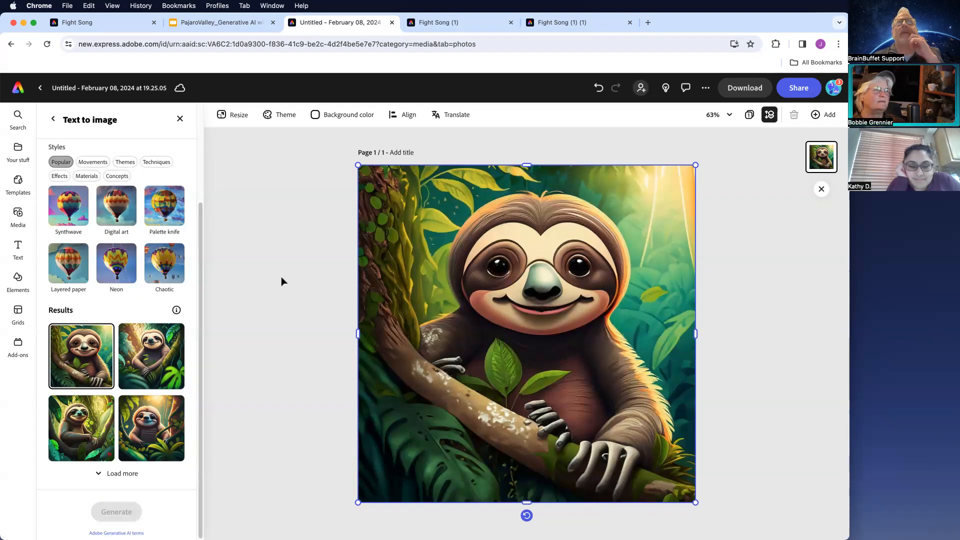
- Use Generative fill to paint over the sloth's fingers and generate with the prompt 'remove fingers'
{"action": "left_click", "coordinate": [180, 117]}
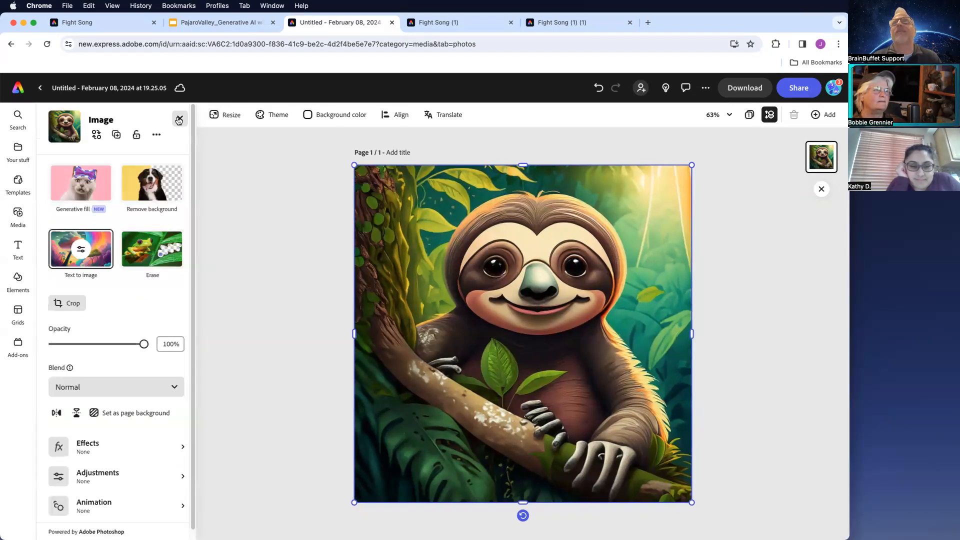
{"action": "left_click", "coordinate": [81, 183]}
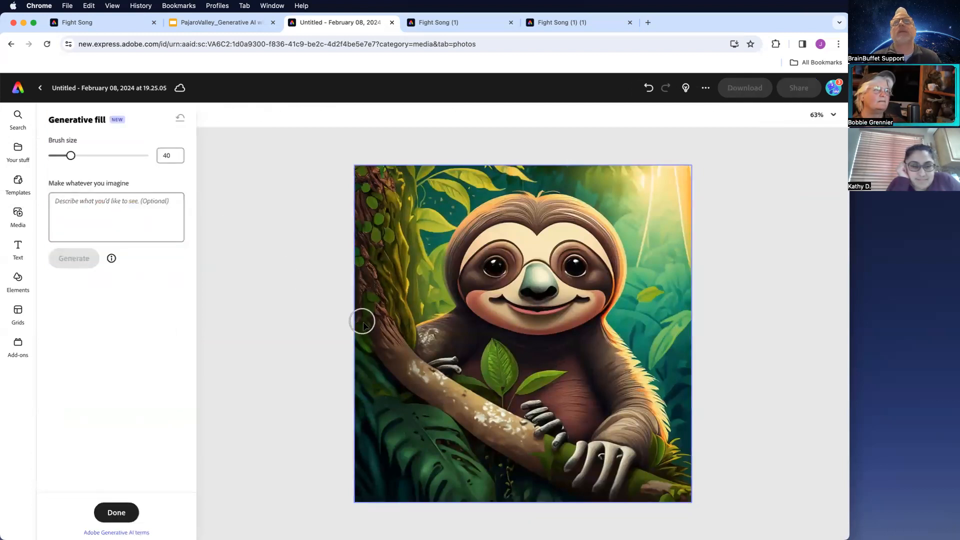
{"action": "left_click_drag", "start_coordinate": [464, 362], "coordinate": [437, 358]}
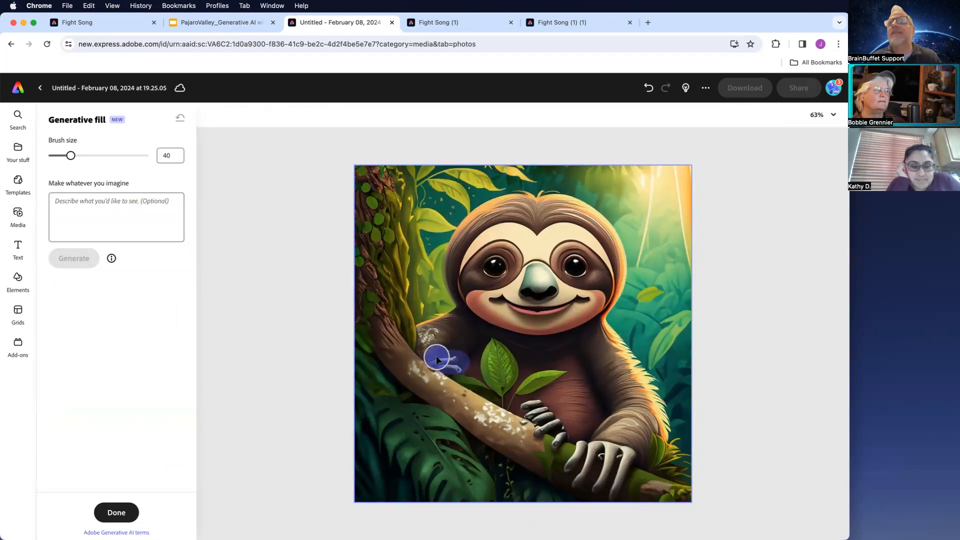
{"action": "mouse_move", "coordinate": [531, 405]}
{"action": "left_mouse_down"}
{"action": "mouse_move", "coordinate": [523, 404]}
{"action": "mouse_move", "coordinate": [554, 426]}
{"action": "mouse_move", "coordinate": [555, 440]}
{"action": "left_mouse_up"}
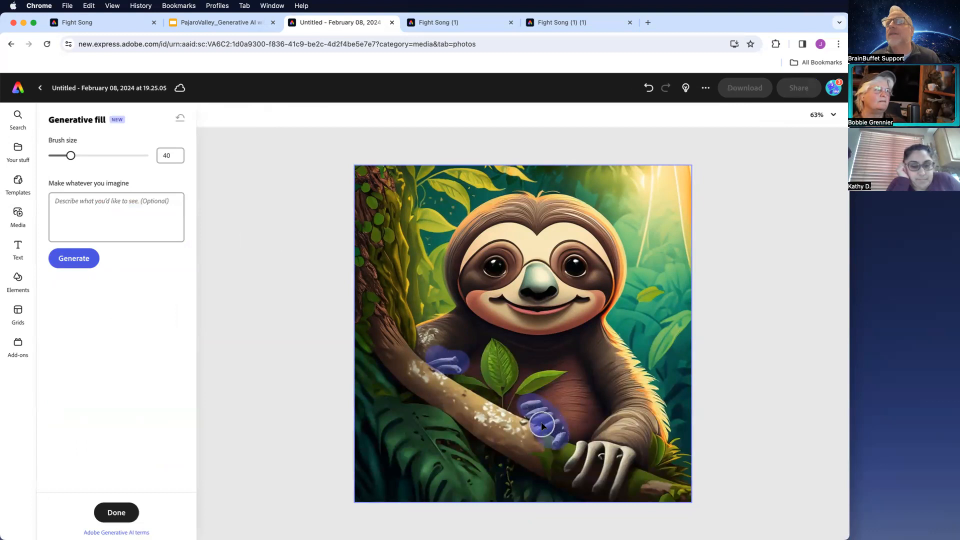
{"action": "left_click", "coordinate": [127, 208]}
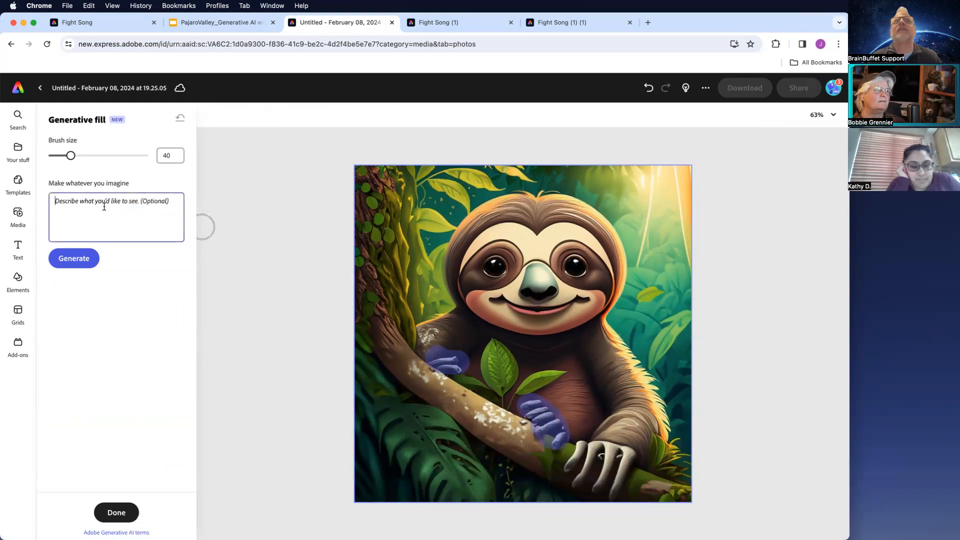
{"action": "type", "text": "remove finge"}
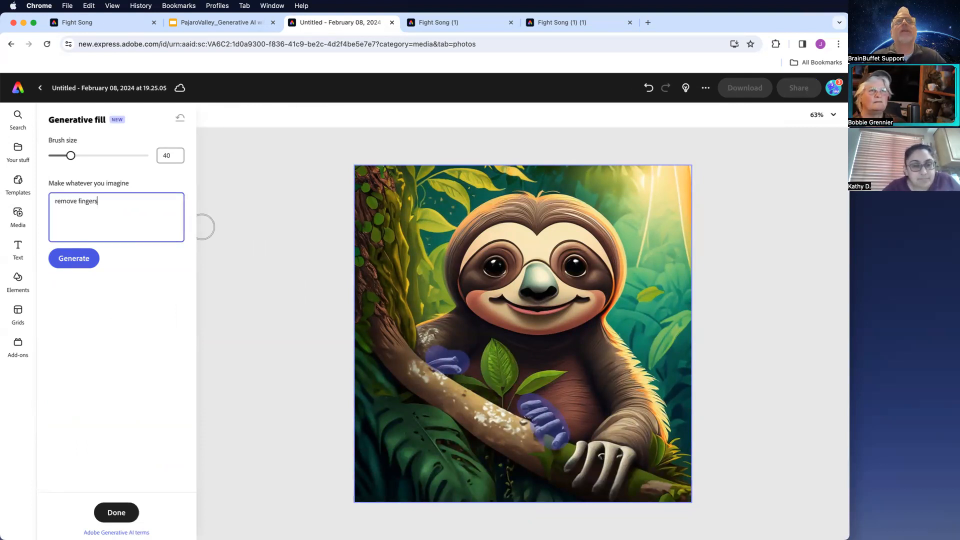
{"action": "type", "text": "rs"}
{"action": "left_click", "coordinate": [65, 258]}
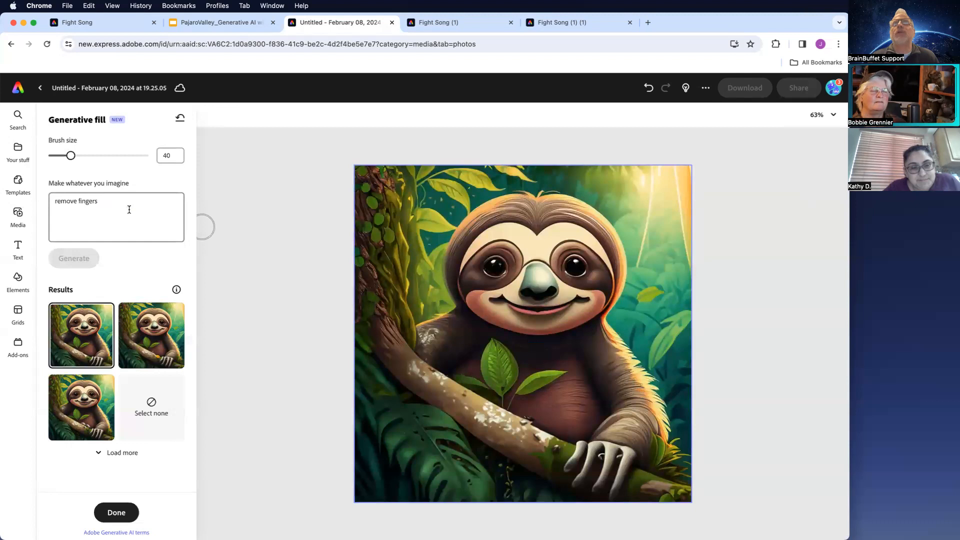
- Paint over the branch below the leaf, generate a fill with the prompt 'flourescent blue frog', and finish Generative fill
{"action": "mouse_move", "coordinate": [475, 404]}
{"action": "left_mouse_down"}
{"action": "mouse_move", "coordinate": [498, 401]}
{"action": "mouse_move", "coordinate": [510, 414]}
{"action": "left_mouse_up"}
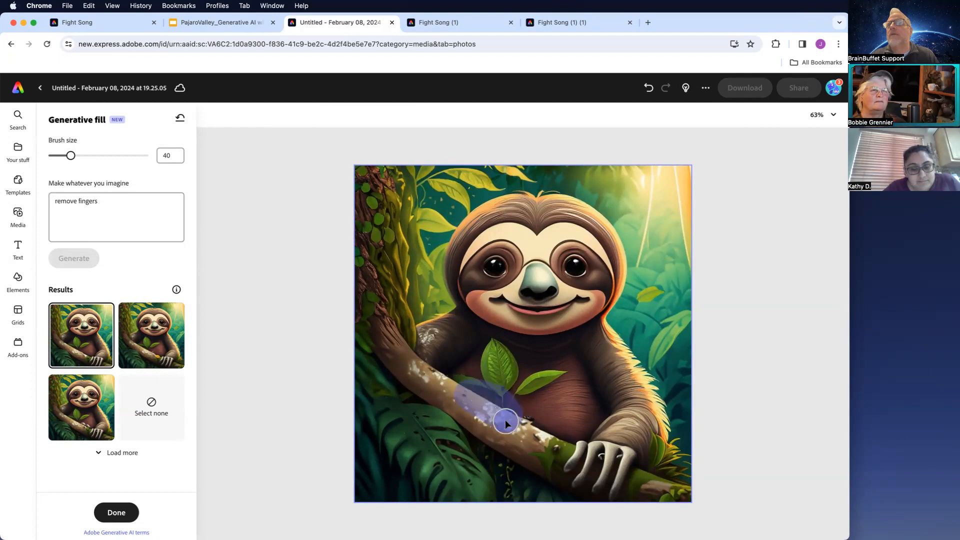
{"action": "left_click", "coordinate": [506, 419]}
{"action": "left_click", "coordinate": [113, 206]}
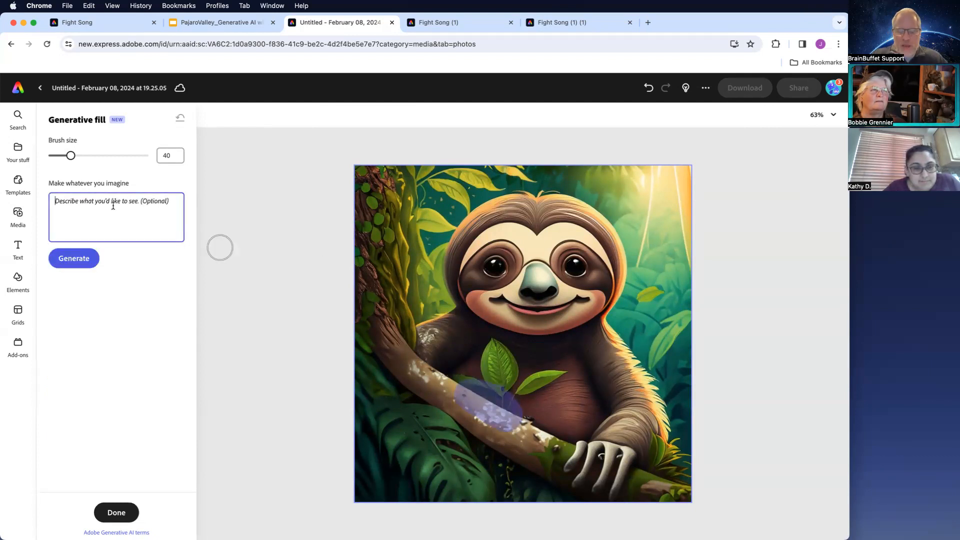
{"action": "type", "text": "flourescent"}
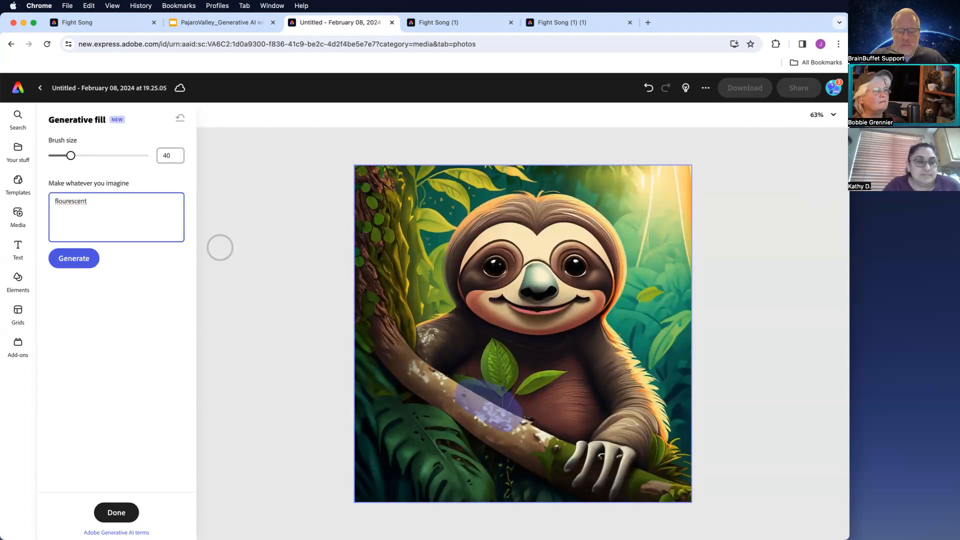
{"action": "type", "text": " blue frog"}
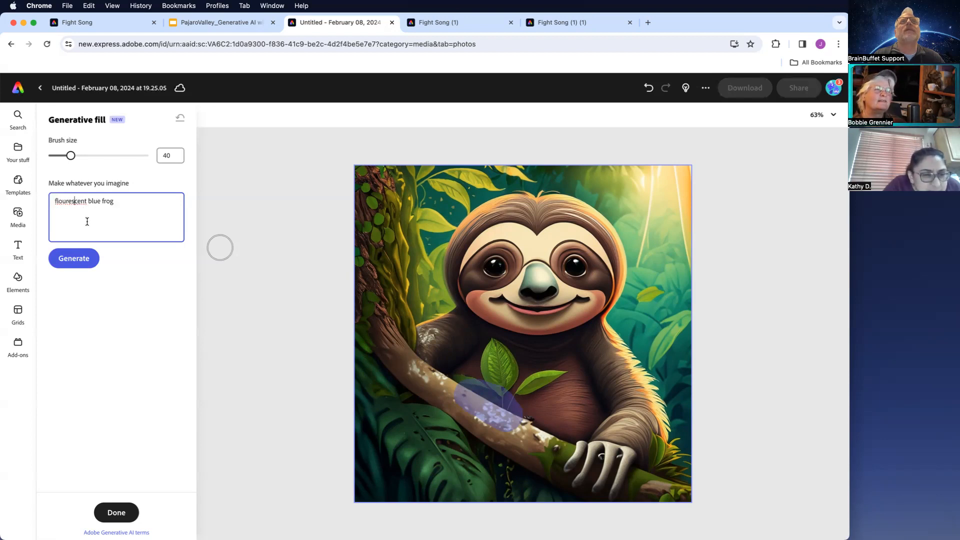
{"action": "left_click", "coordinate": [73, 259]}
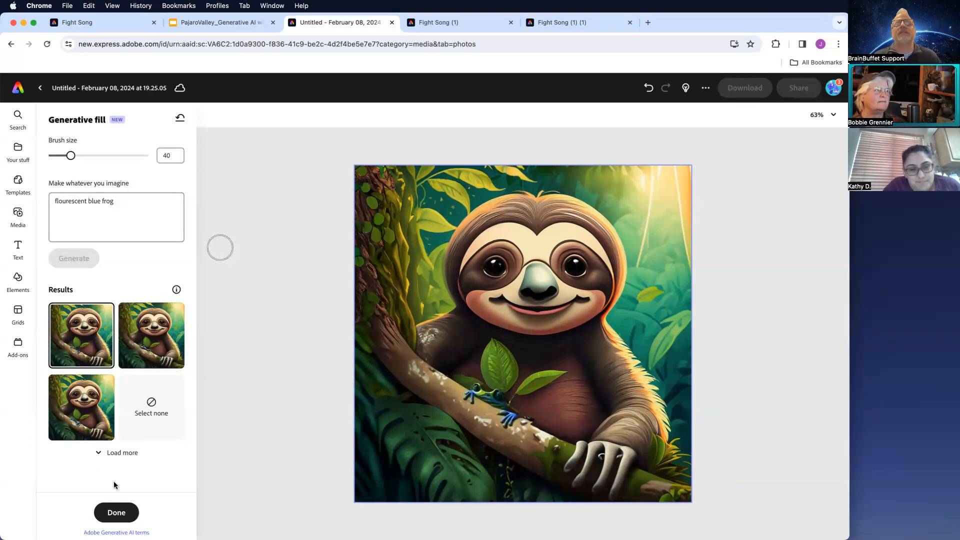
{"action": "left_click", "coordinate": [118, 512]}
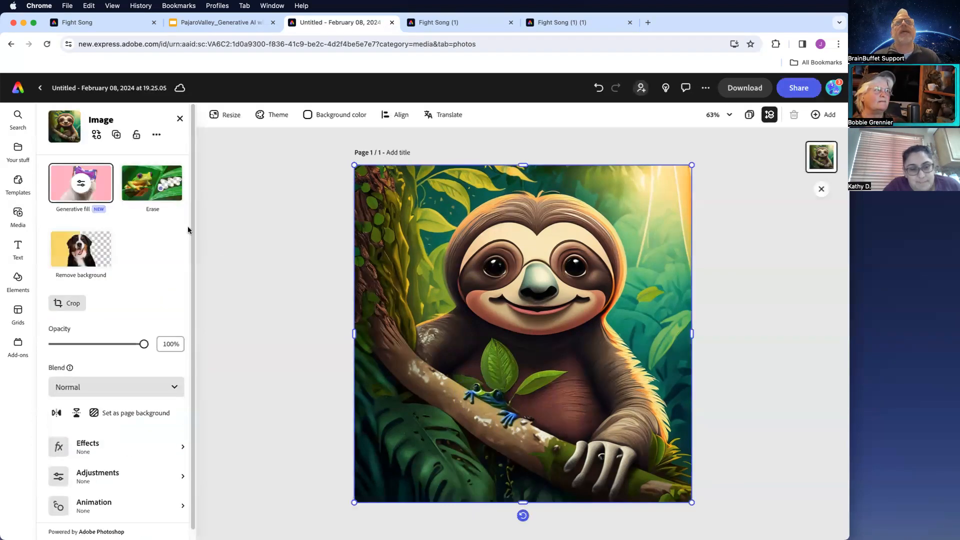
- Add a text effect styled with colorful dried flowers and berries to the design
{"action": "left_click", "coordinate": [18, 246]}
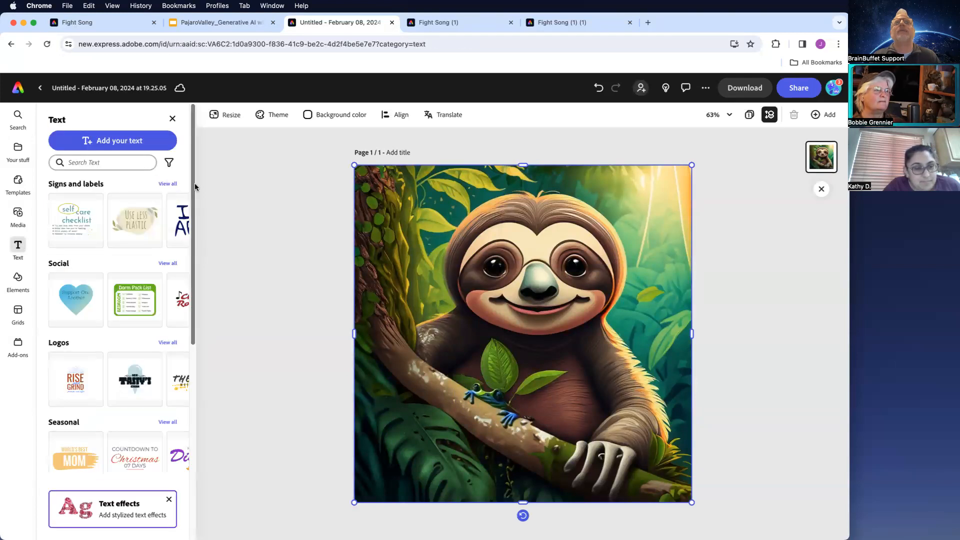
{"action": "scroll", "coordinate": [195, 187], "scroll_direction": "down", "scroll_amount": 5}
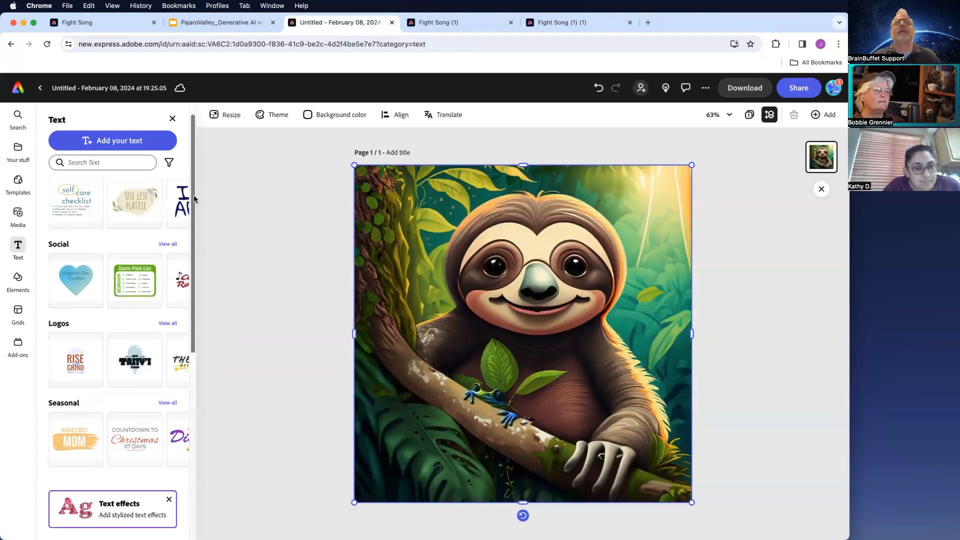
{"action": "left_click", "coordinate": [104, 508]}
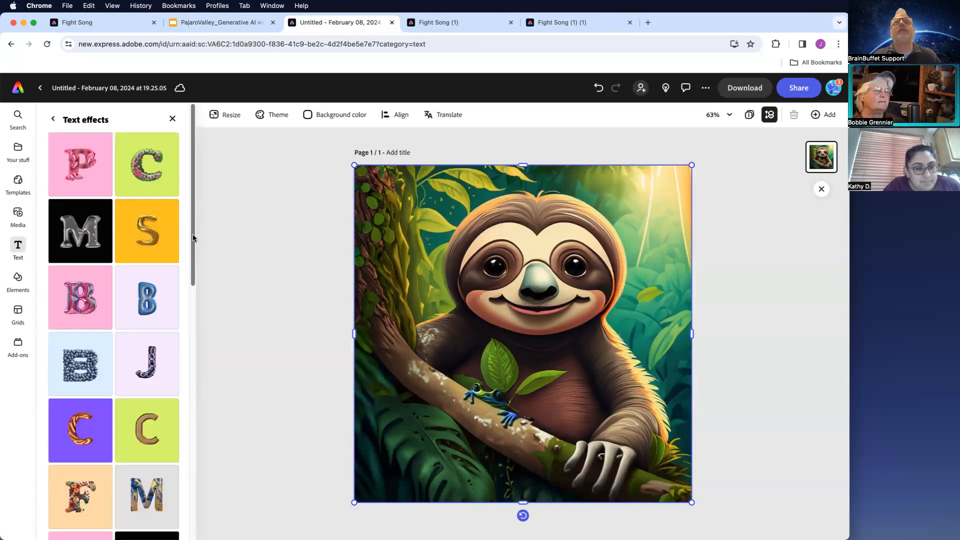
{"action": "left_click_drag", "start_coordinate": [193, 236], "coordinate": [171, 129]}
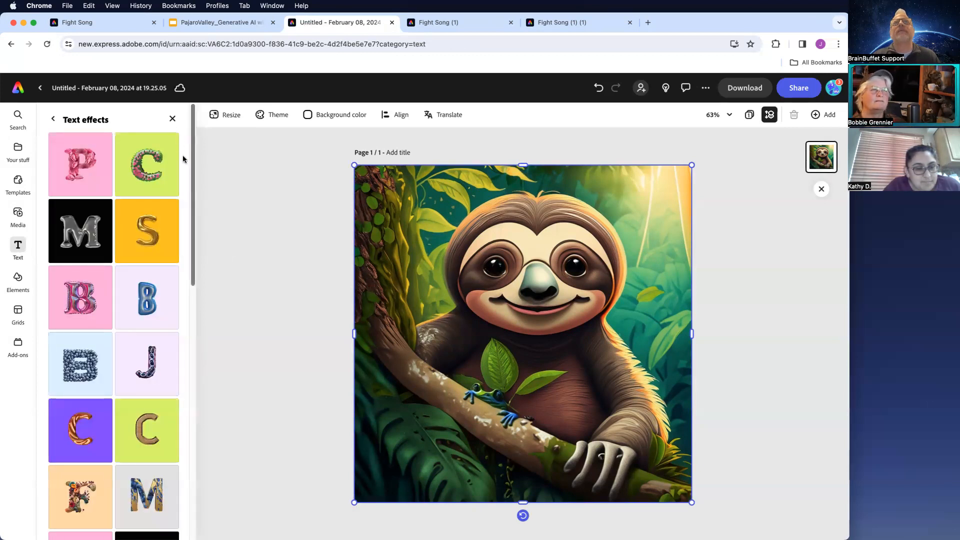
{"action": "left_click_drag", "start_coordinate": [193, 240], "coordinate": [184, 118]}
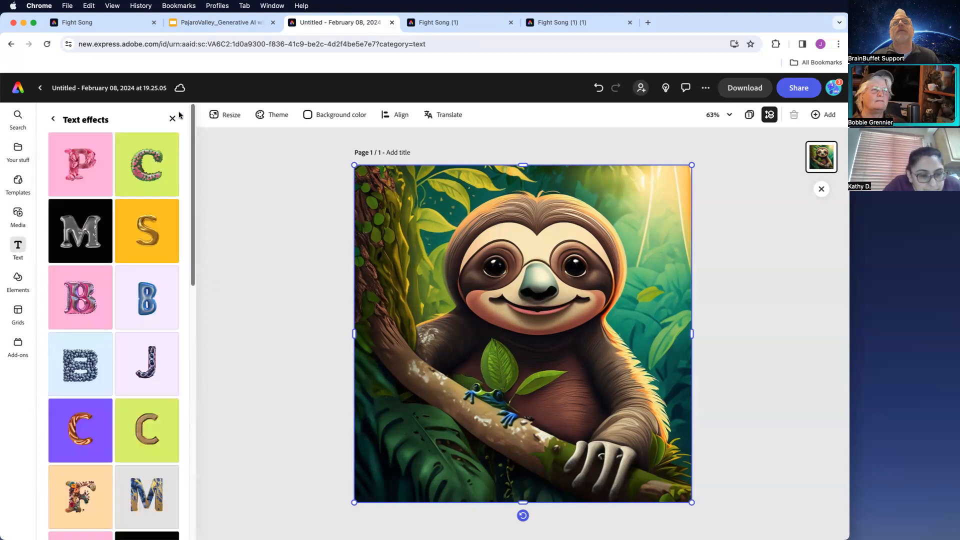
{"action": "left_click", "coordinate": [53, 118]}
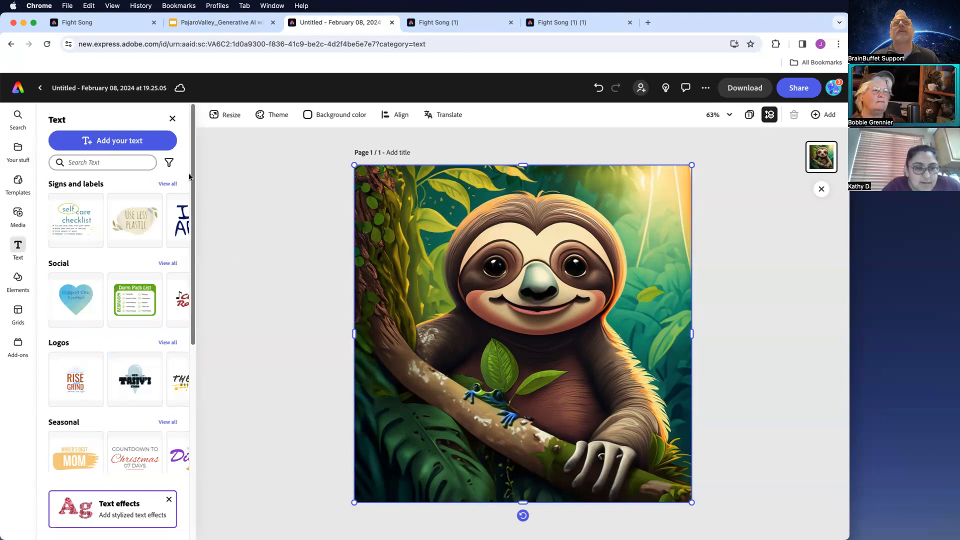
{"action": "left_click", "coordinate": [122, 504]}
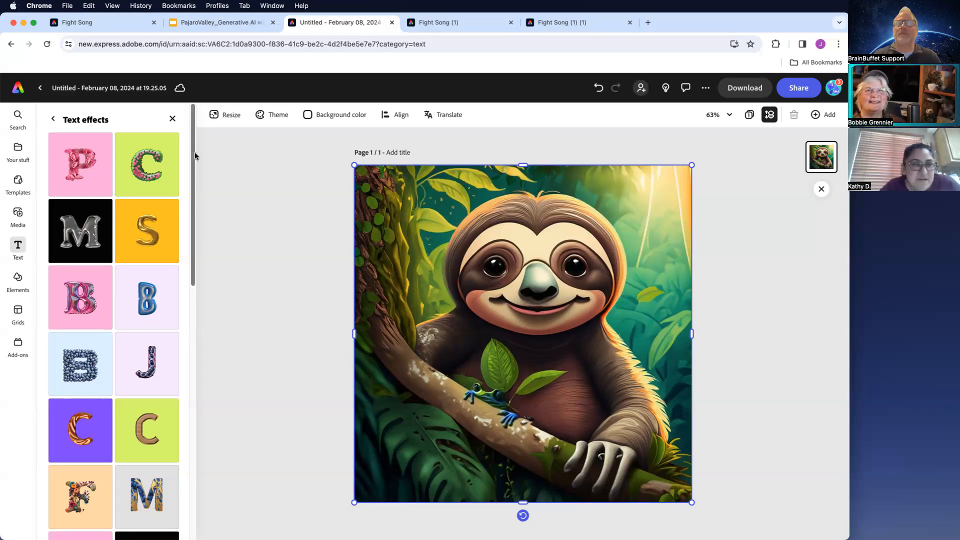
{"action": "left_click", "coordinate": [79, 498]}
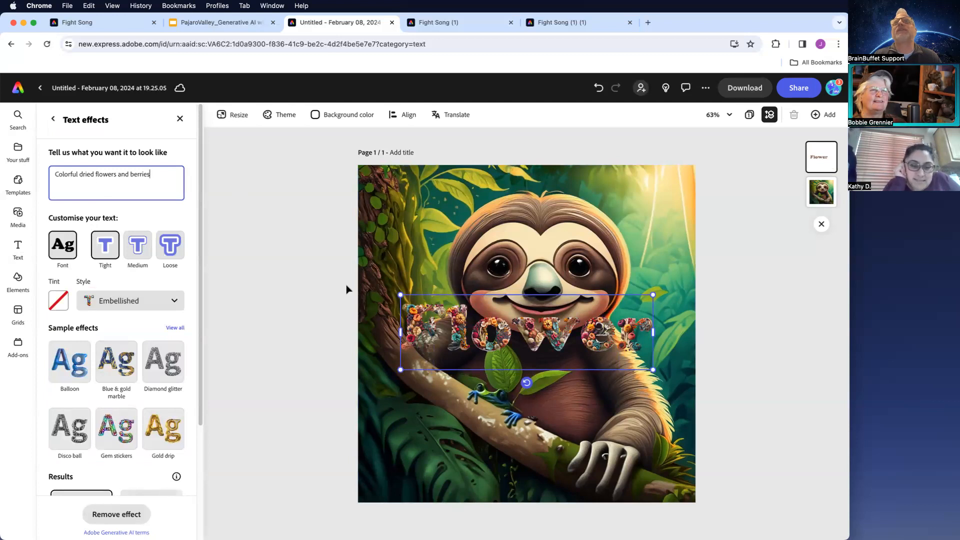
- Replace the effect text with the word 'Rainforest'
{"action": "double_click", "coordinate": [445, 322]}
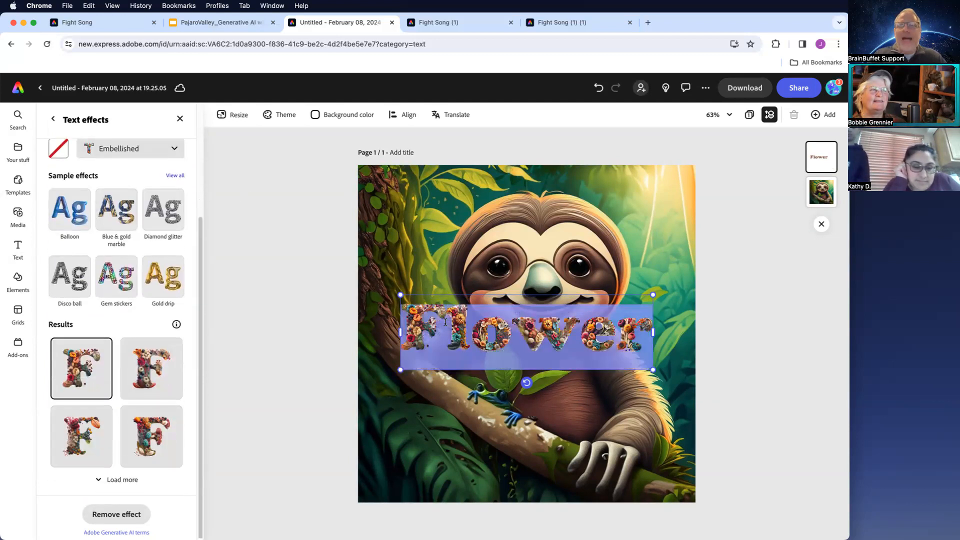
{"action": "type", "text": "Am"}
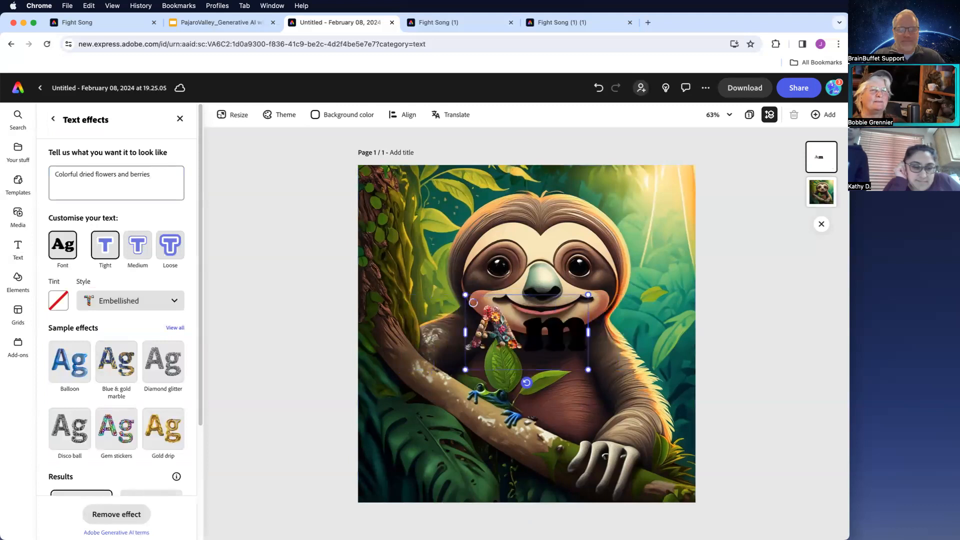
{"action": "key", "text": "BackSpace"}
{"action": "key", "text": "BackSpace"}
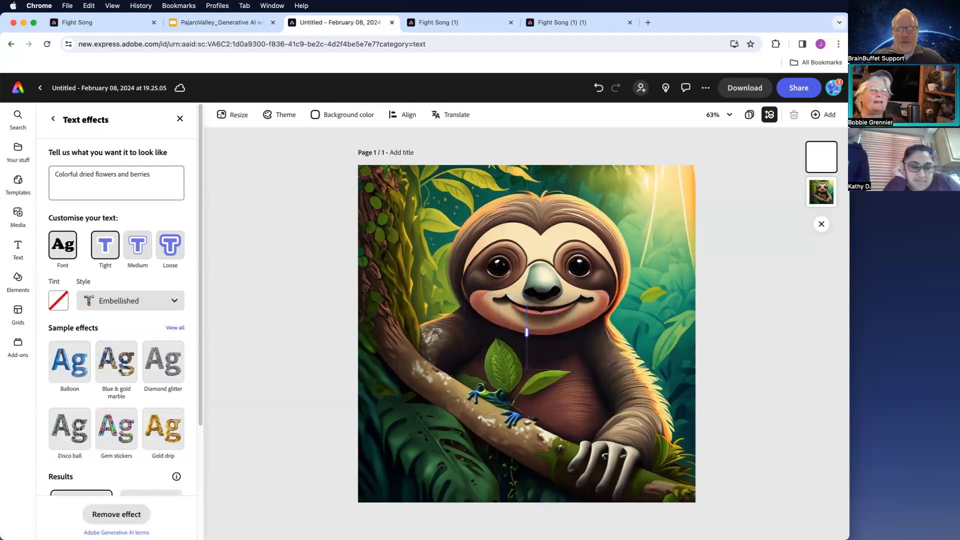
{"action": "type", "text": "Flor"}
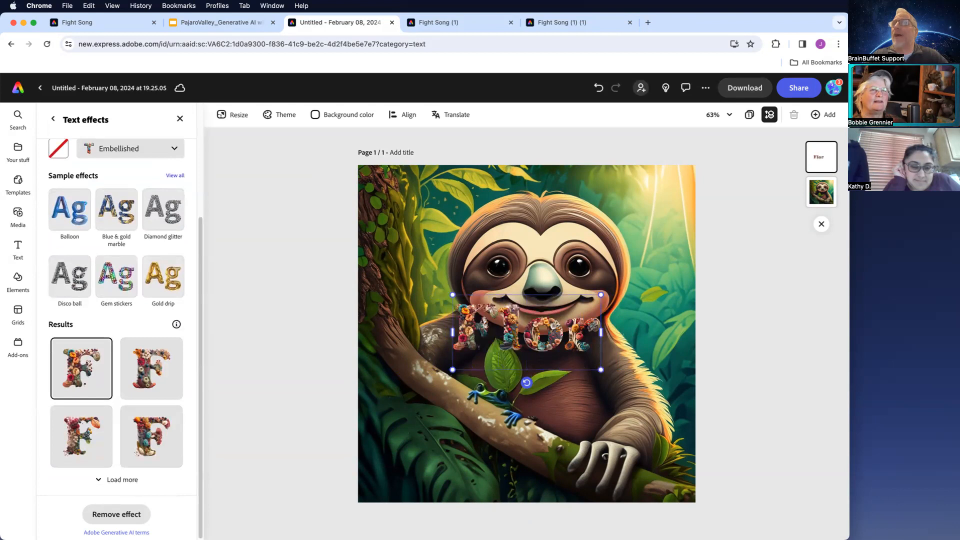
{"action": "key", "text": "BackSpace"}
{"action": "key", "text": "BackSpace"}
{"action": "key", "text": "BackSpace"}
{"action": "key", "text": "BackSpace"}
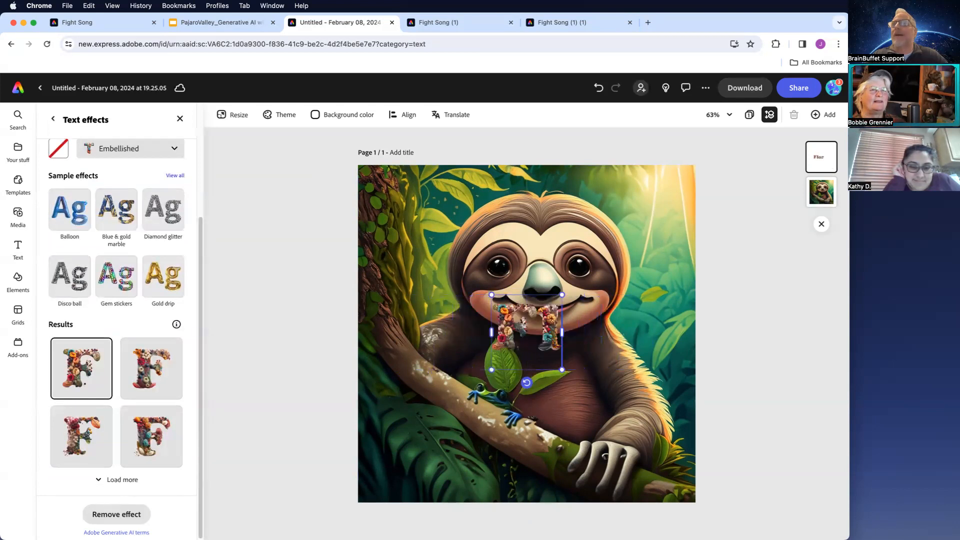
{"action": "type", "text": "Rainforest"}
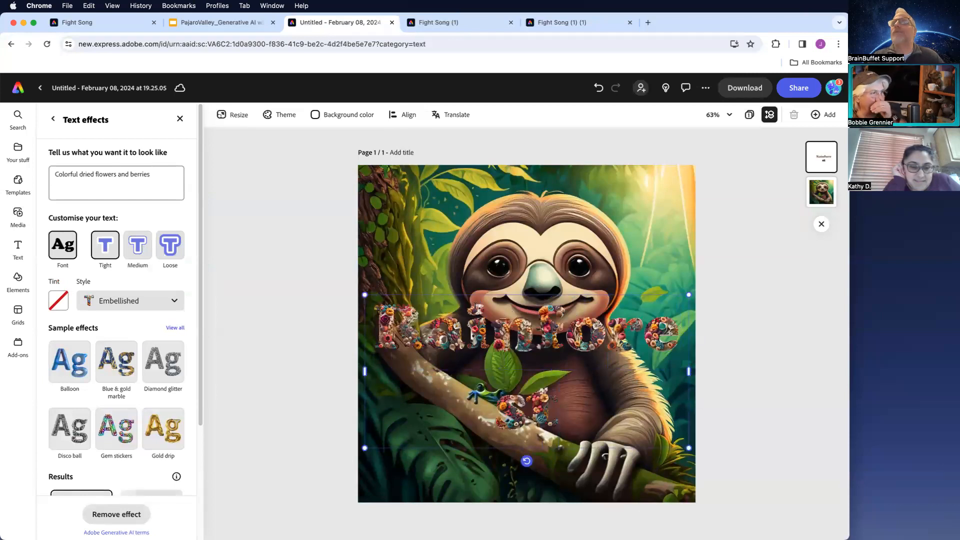
- Widen the text box so 'Rainforest' fits on a single line
{"action": "double_click", "coordinate": [551, 398]}
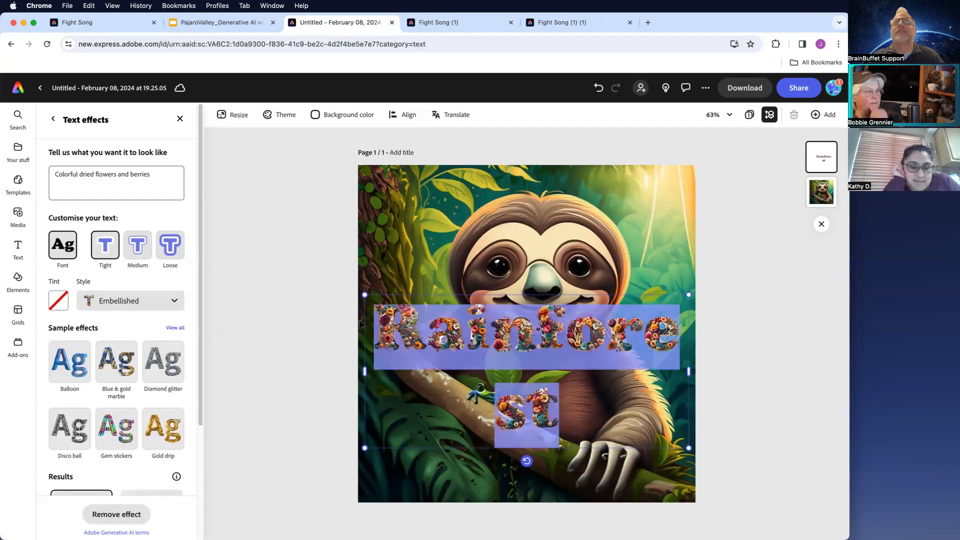
{"action": "scroll", "coordinate": [145, 295], "scroll_direction": "down", "scroll_amount": 5}
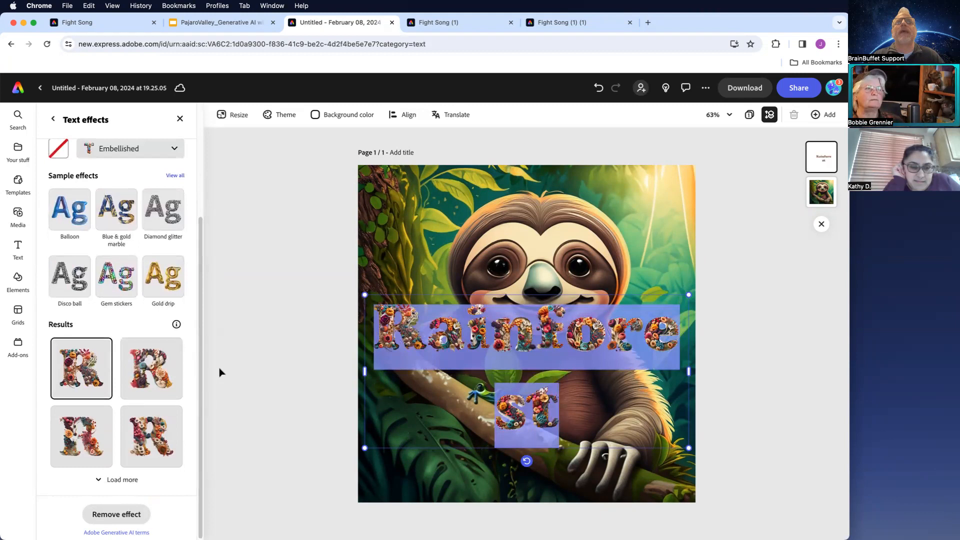
{"action": "left_click_drag", "start_coordinate": [364, 448], "coordinate": [374, 353]}
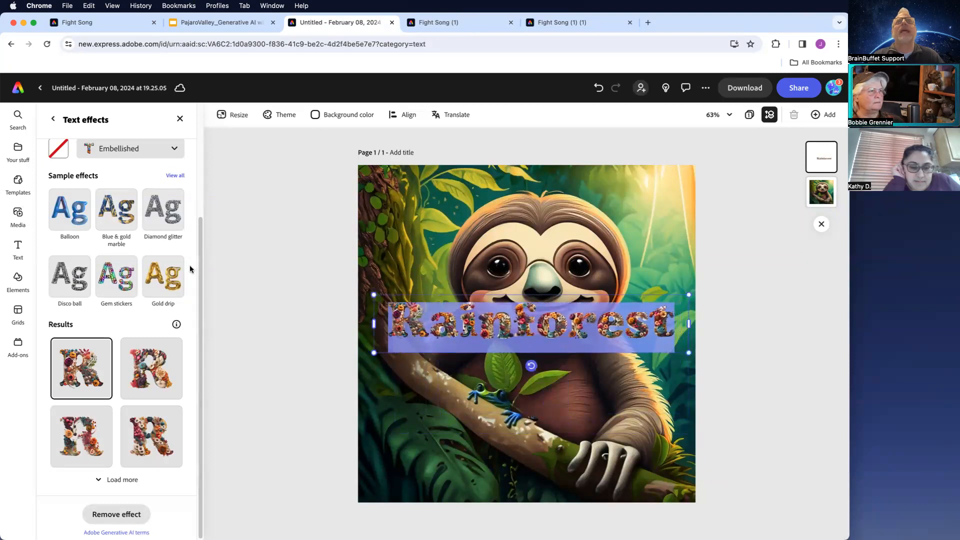
- Change the text effect description to 'Colorful rainforest flowers' and regenerate the effect
{"action": "scroll", "coordinate": [203, 270], "scroll_direction": "up", "scroll_amount": 5}
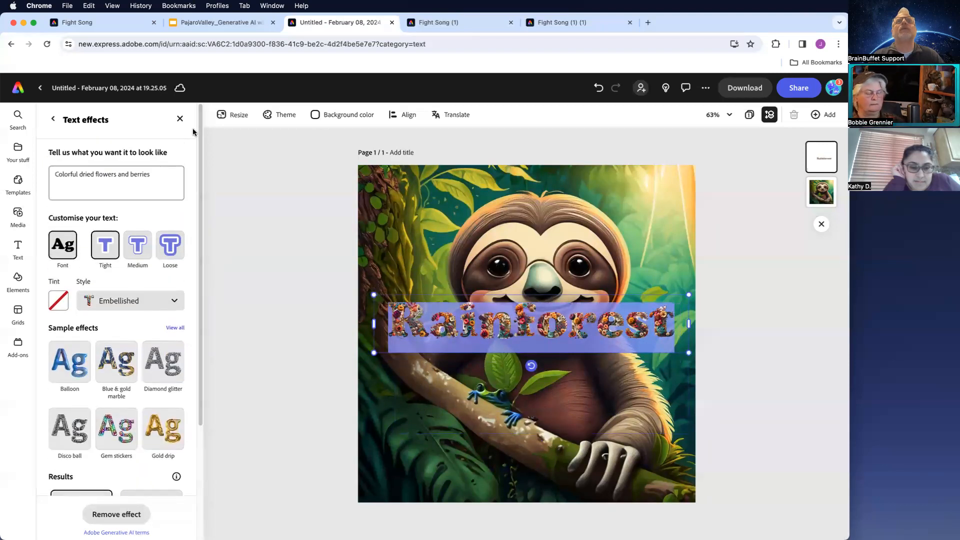
{"action": "left_click_drag", "start_coordinate": [152, 174], "coordinate": [80, 173]}
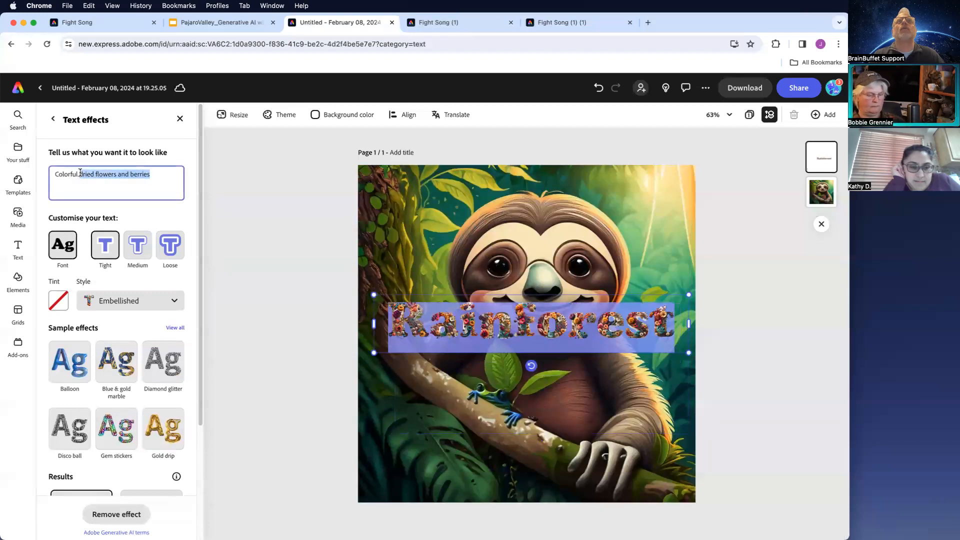
{"action": "type", "text": "rainfo"}
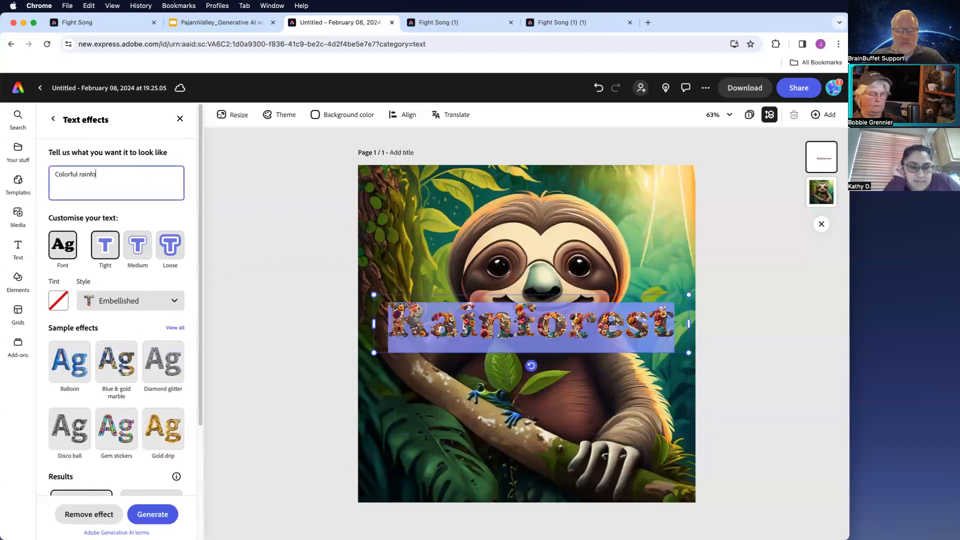
{"action": "type", "text": "rest flowers"}
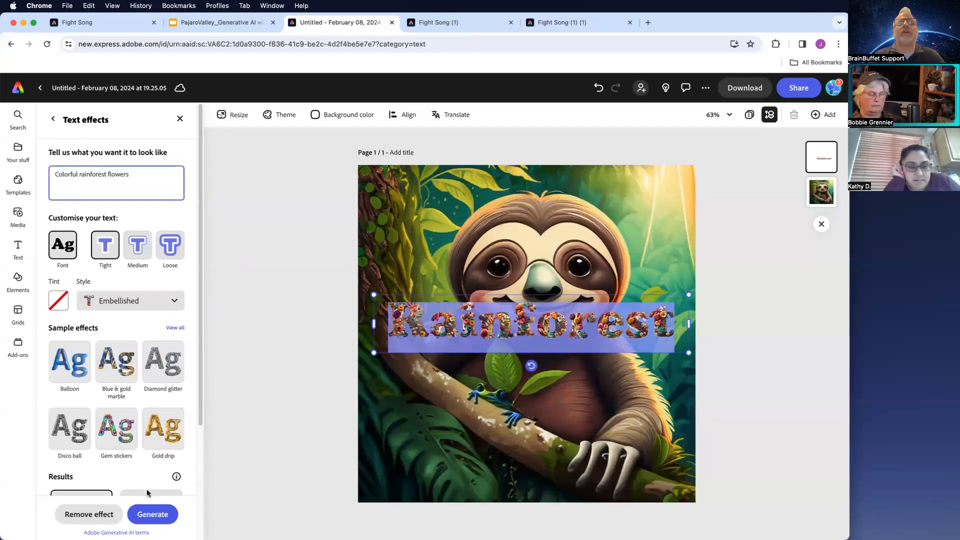
{"action": "left_click", "coordinate": [146, 516]}
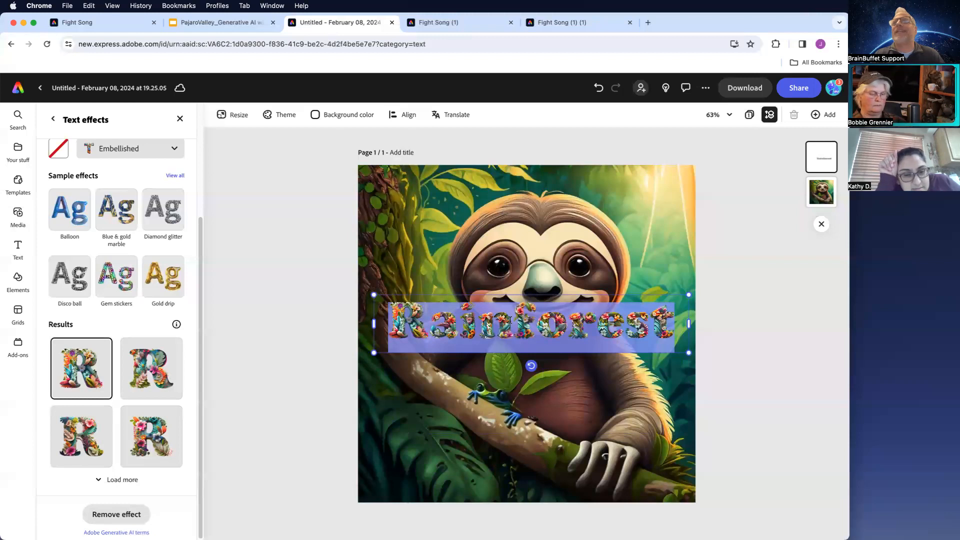
- Move the 'Rainforest' text effect down to the bottom of the sloth image and close the effect settings
{"action": "left_click_drag", "start_coordinate": [447, 293], "coordinate": [449, 428]}
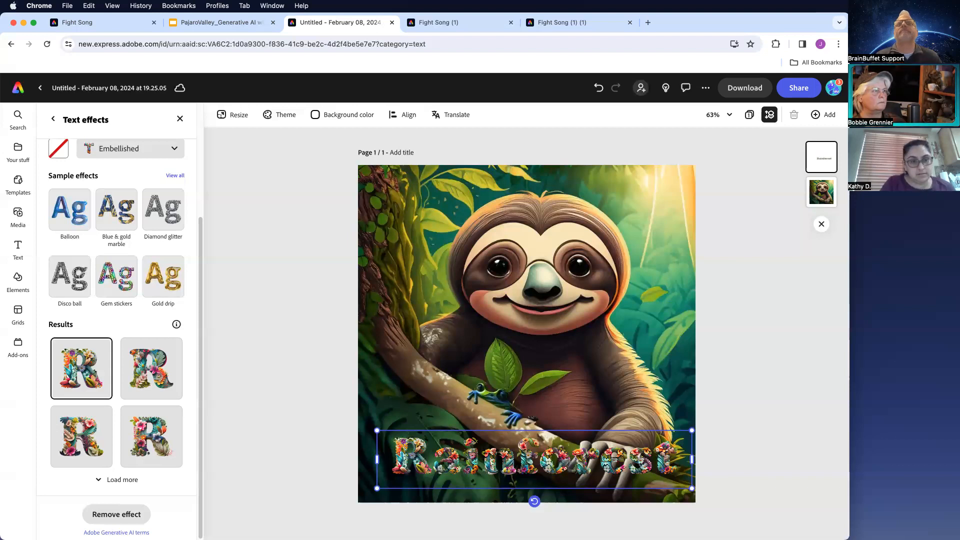
{"action": "left_click", "coordinate": [201, 205]}
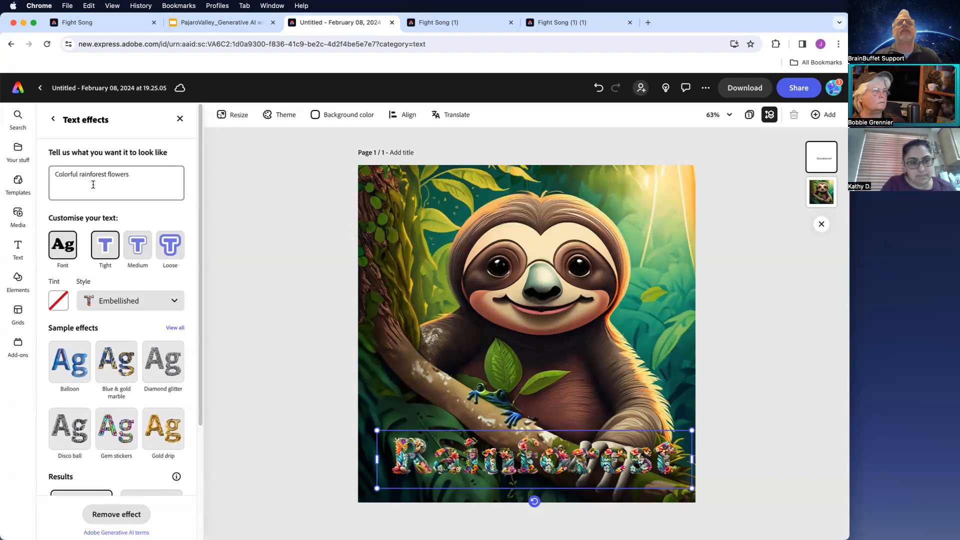
{"action": "left_click", "coordinate": [52, 119]}
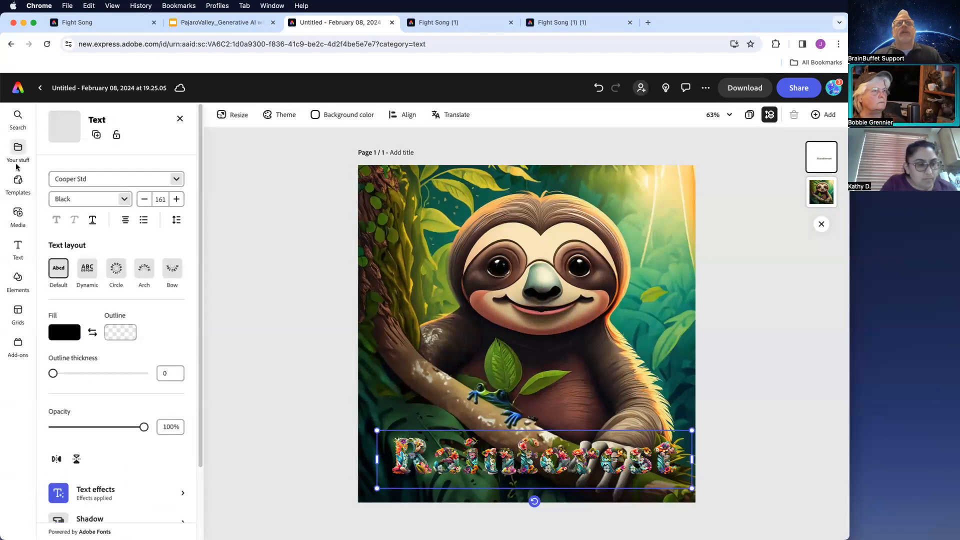
{"action": "left_click", "coordinate": [23, 220]}
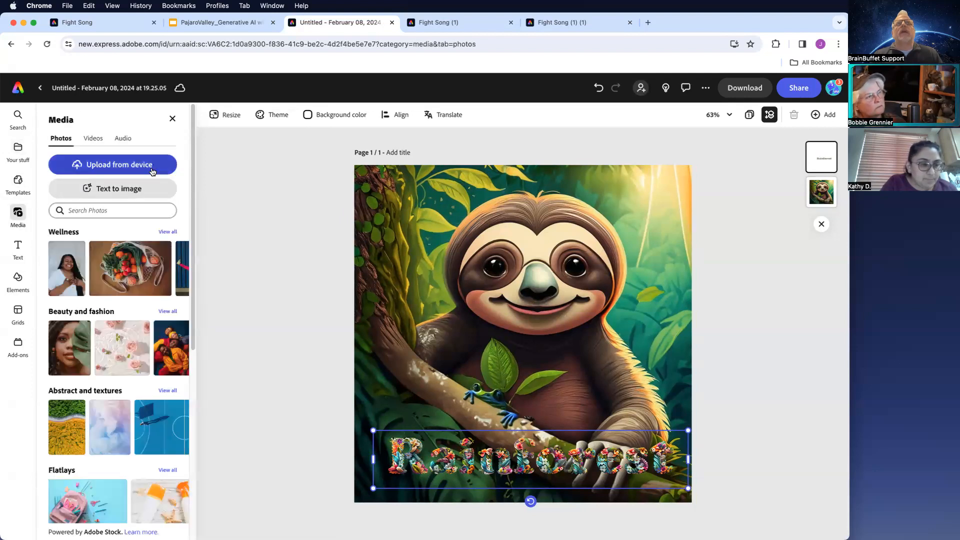
{"action": "left_click", "coordinate": [121, 191]}
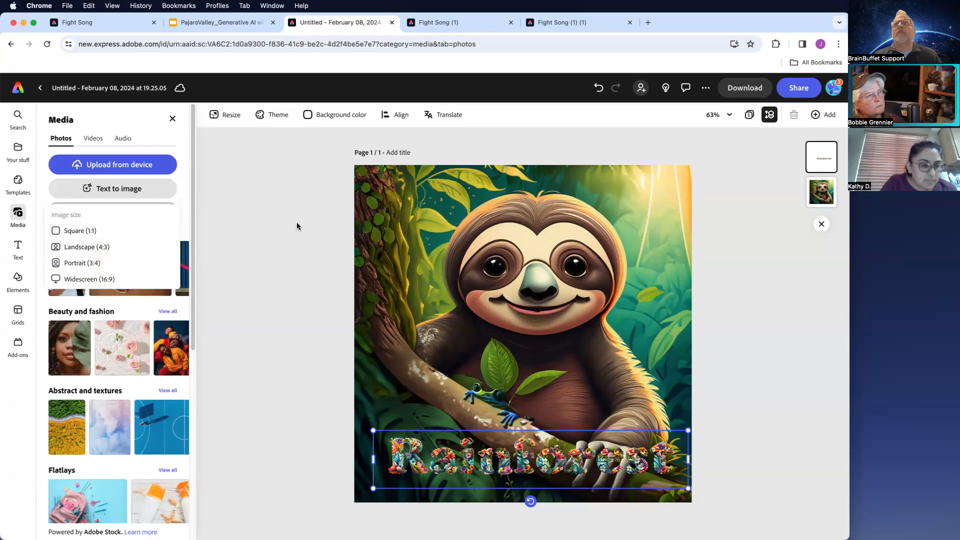
{"action": "left_click", "coordinate": [228, 116]}
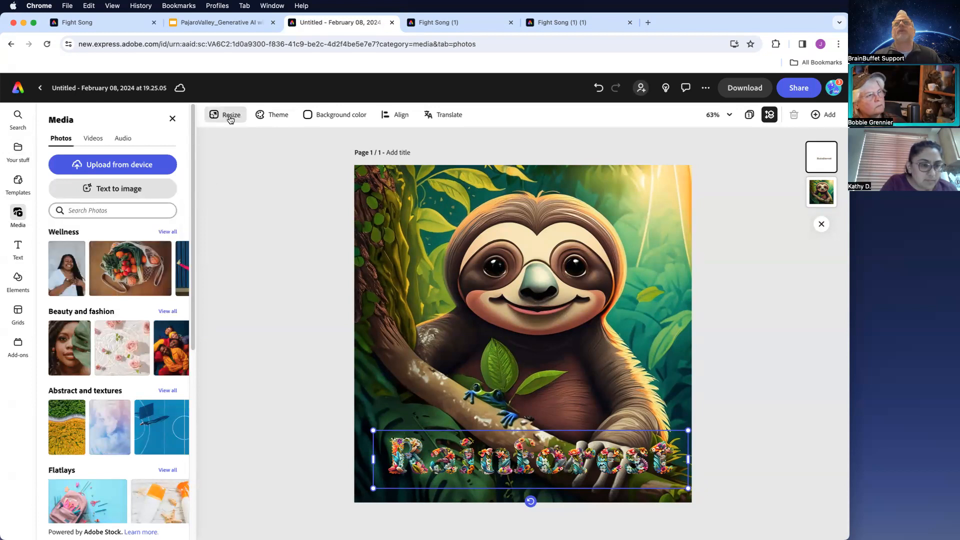
- Resize the design to the Poster preset, 11 × 17 in
{"action": "left_click", "coordinate": [229, 117]}
{"action": "left_click", "coordinate": [145, 200]}
{"action": "left_click", "coordinate": [135, 232]}
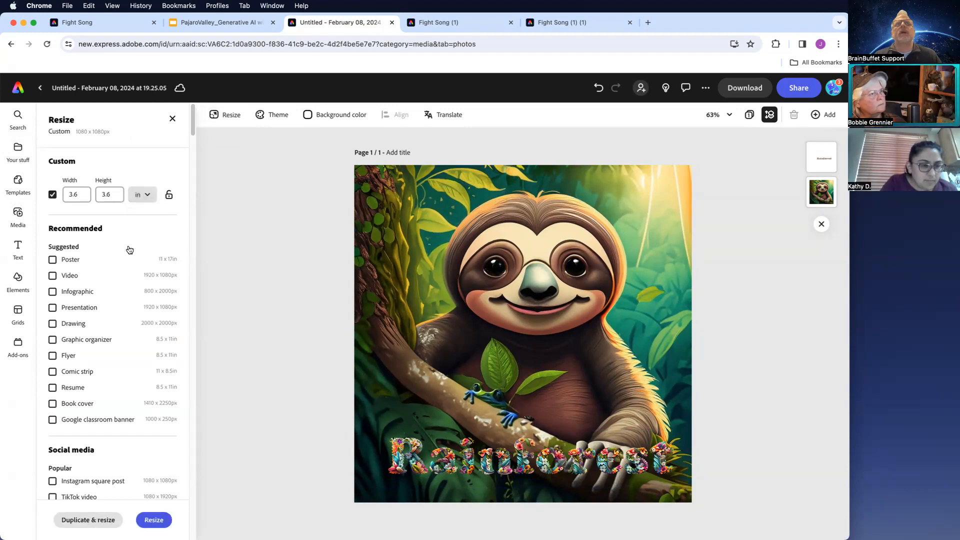
{"action": "left_click", "coordinate": [53, 260]}
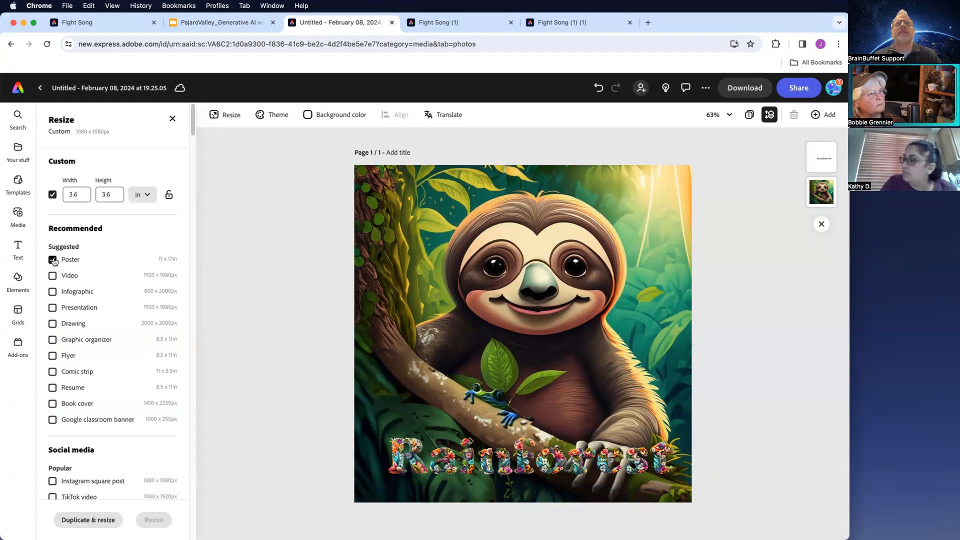
{"action": "left_click", "coordinate": [52, 195]}
{"action": "left_click", "coordinate": [160, 522]}
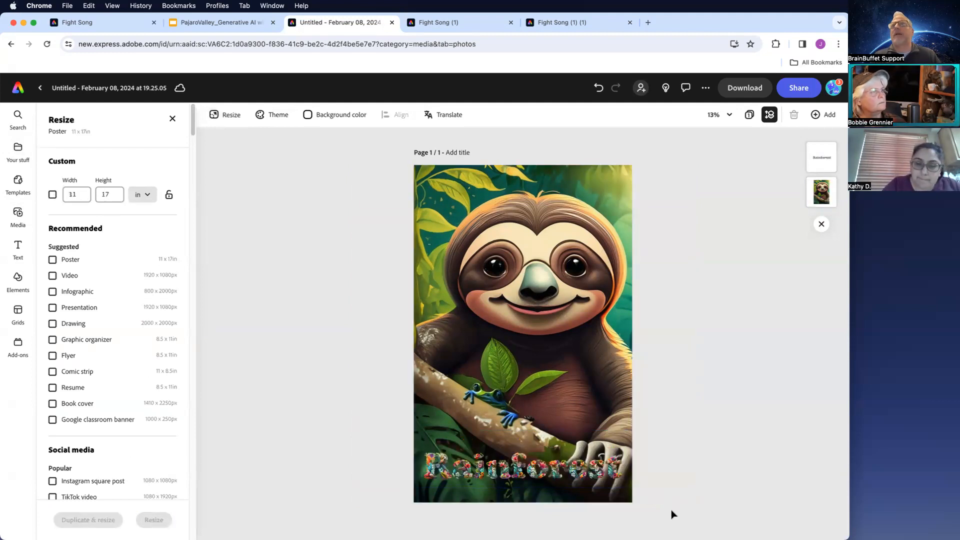
- Add a new blank page with a custom size of 11 × 17 in
{"action": "left_click_drag", "start_coordinate": [671, 509], "coordinate": [396, 175]}
{"action": "left_click", "coordinate": [735, 157]}
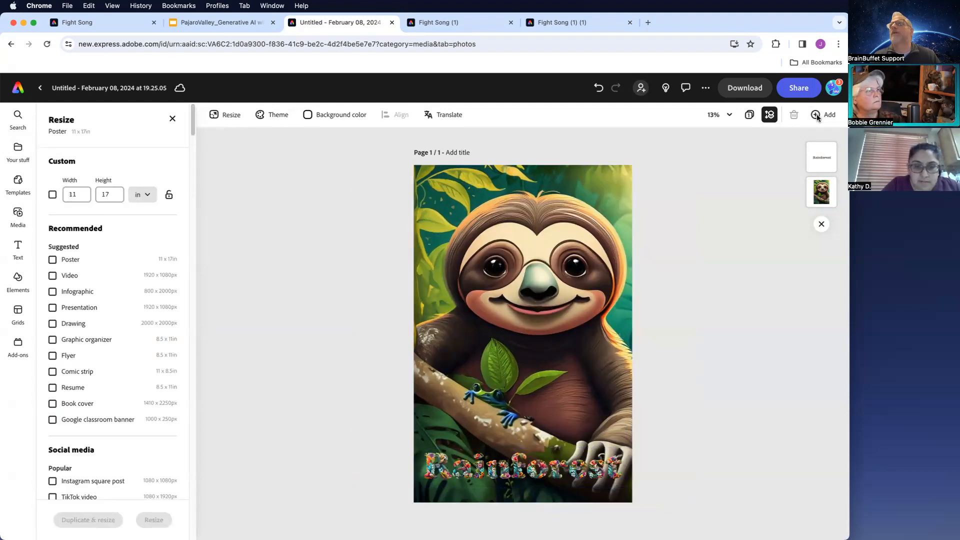
{"action": "left_click", "coordinate": [817, 115]}
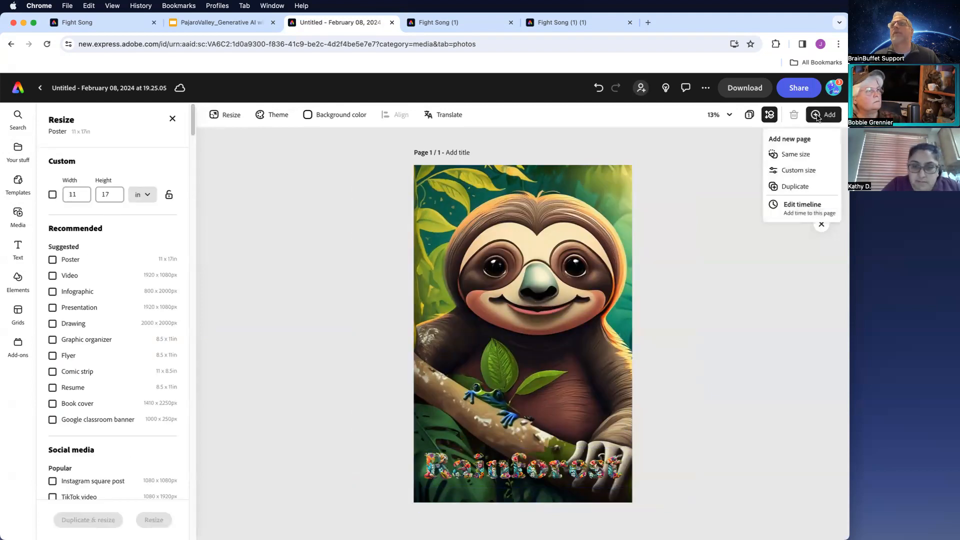
{"action": "left_click", "coordinate": [798, 170]}
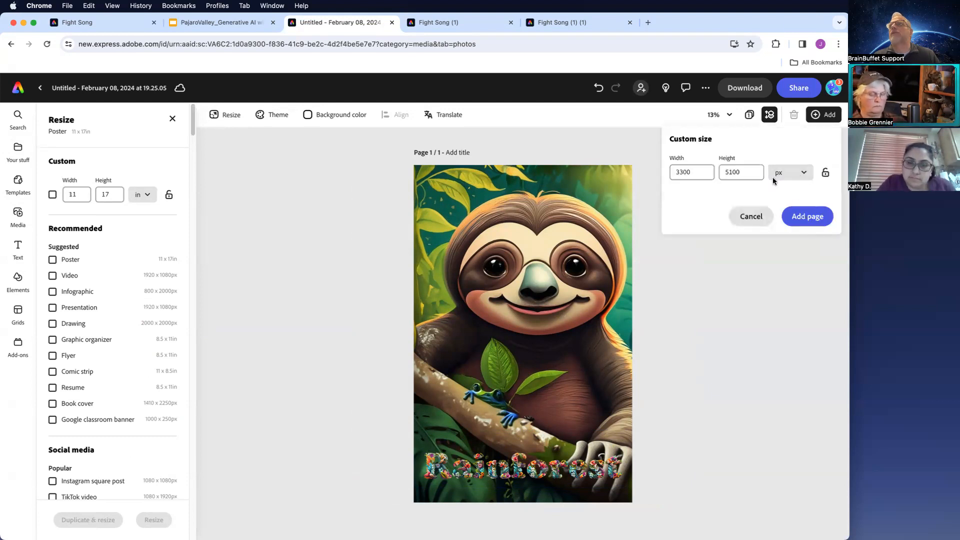
{"action": "left_click", "coordinate": [782, 171]}
{"action": "left_click", "coordinate": [781, 209]}
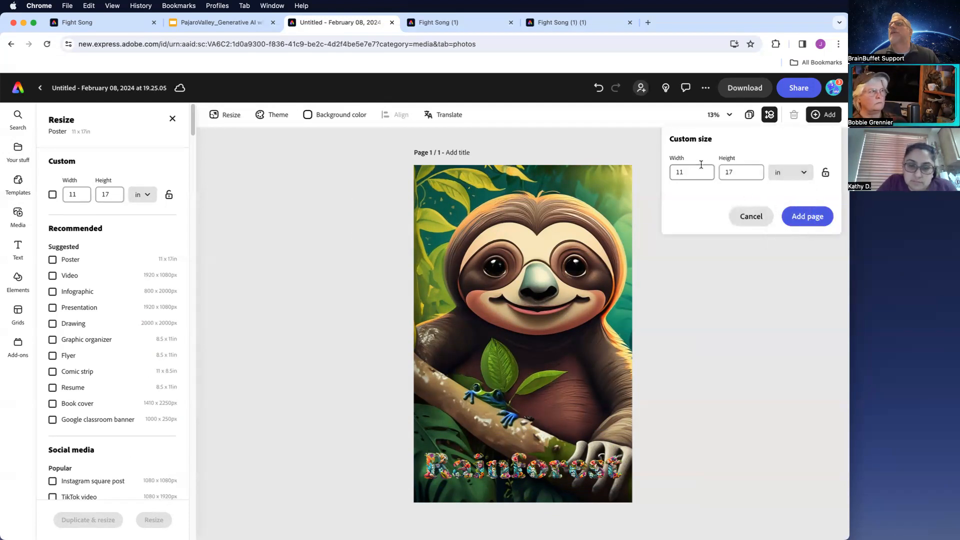
{"action": "left_click", "coordinate": [798, 215]}
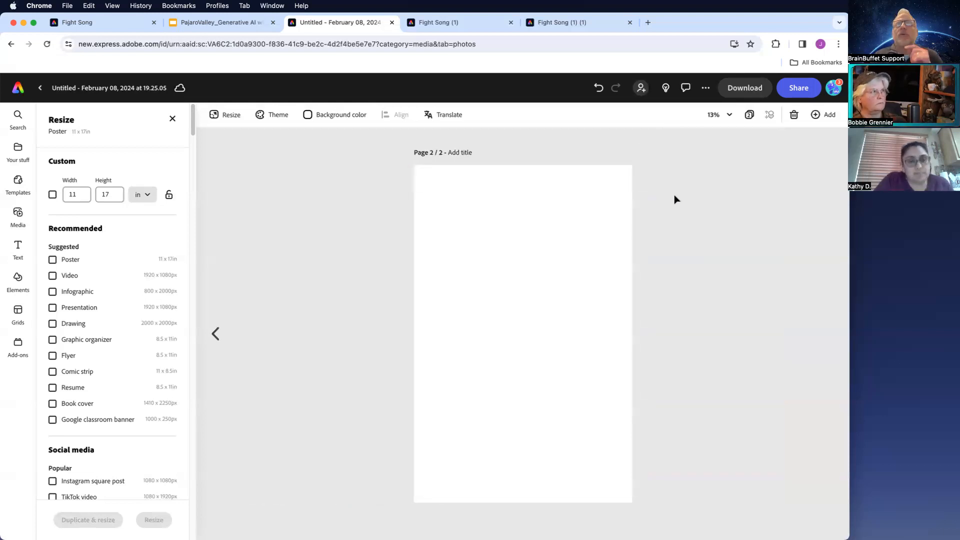
- Insert a portrait (3:4) text-to-image placeholder on the new page and stretch it to cover the page
{"action": "left_click", "coordinate": [18, 219]}
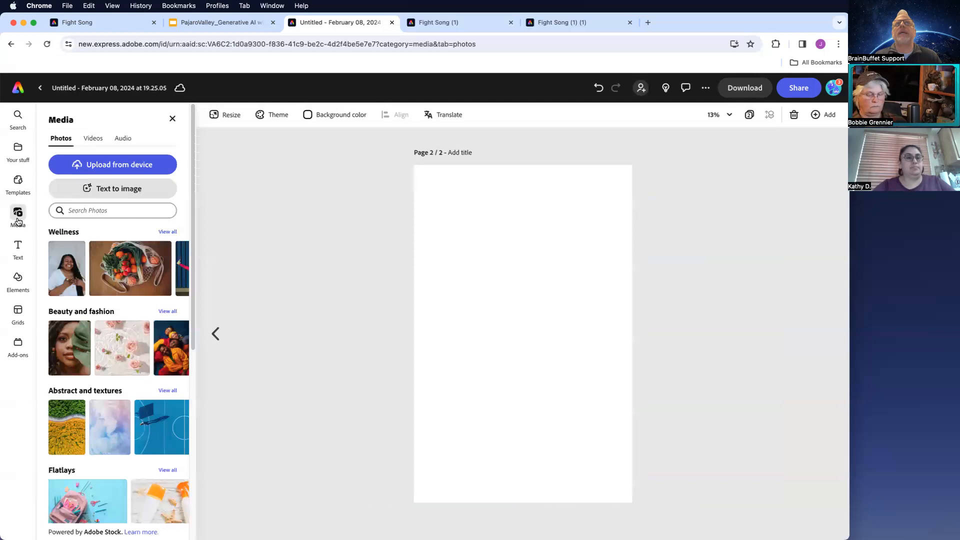
{"action": "left_click", "coordinate": [136, 190]}
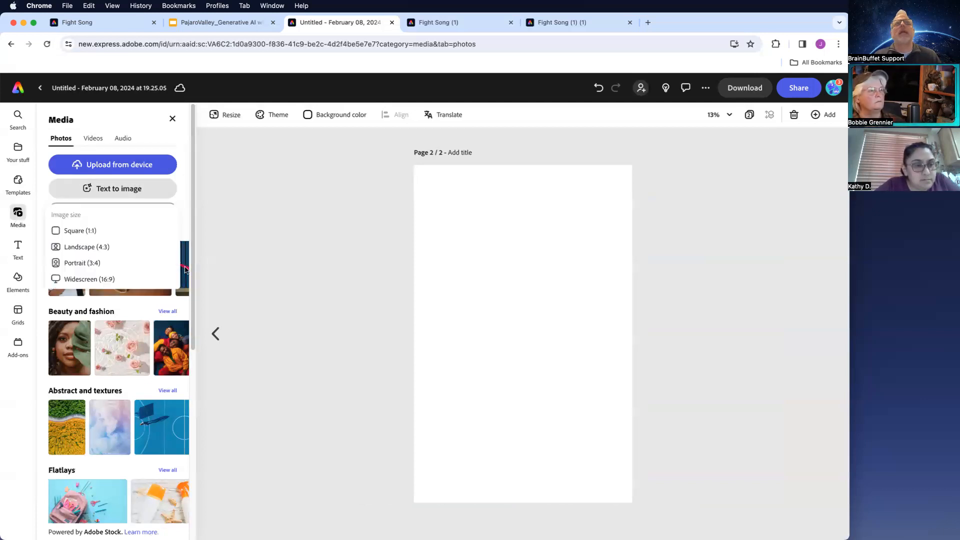
{"action": "left_click", "coordinate": [80, 263]}
{"action": "left_click_drag", "start_coordinate": [517, 335], "coordinate": [665, 498]}
{"action": "left_click", "coordinate": [667, 504]}
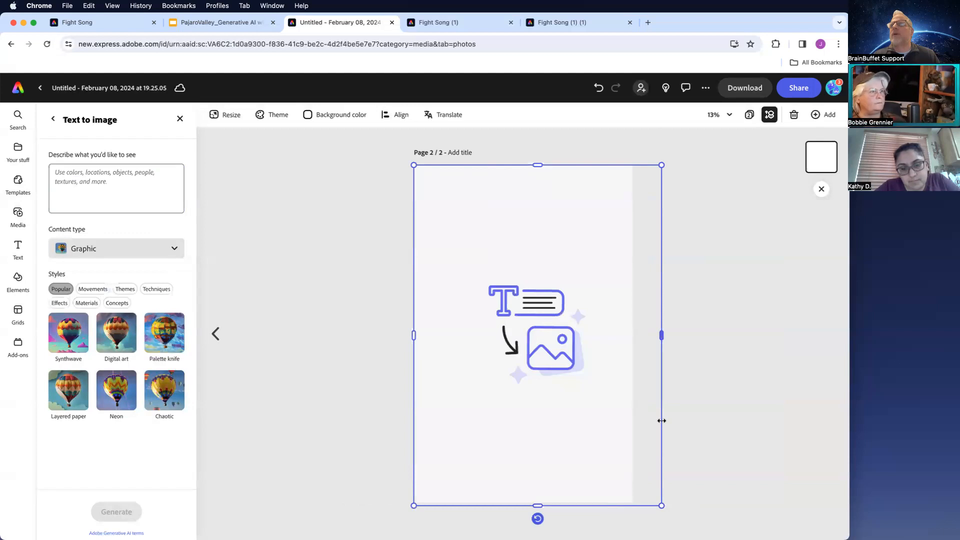
{"action": "left_click_drag", "start_coordinate": [568, 233], "coordinate": [554, 230]}
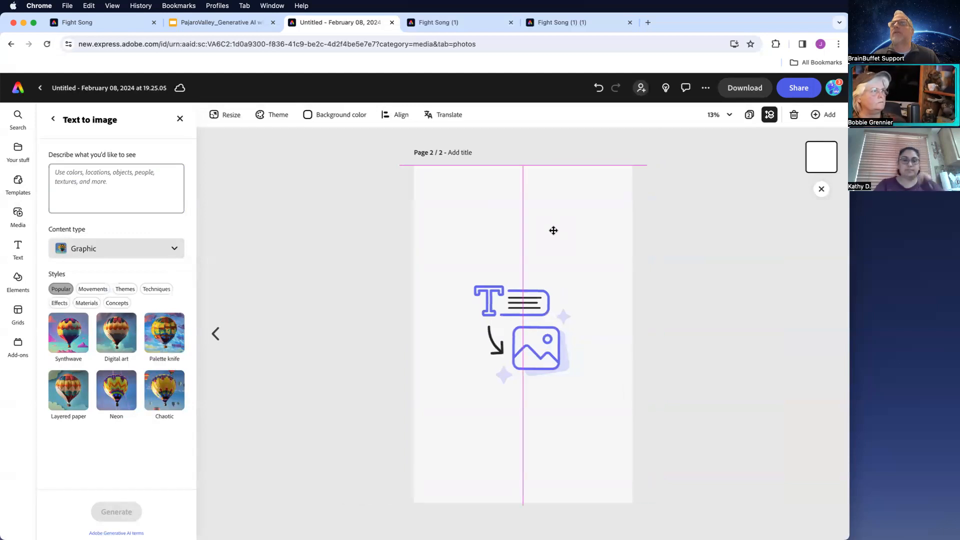
- Generate an image from the prompt 'create the layers of the rainforest including emergent layers, canopy, understaory, forest floor'
{"action": "left_click", "coordinate": [118, 184]}
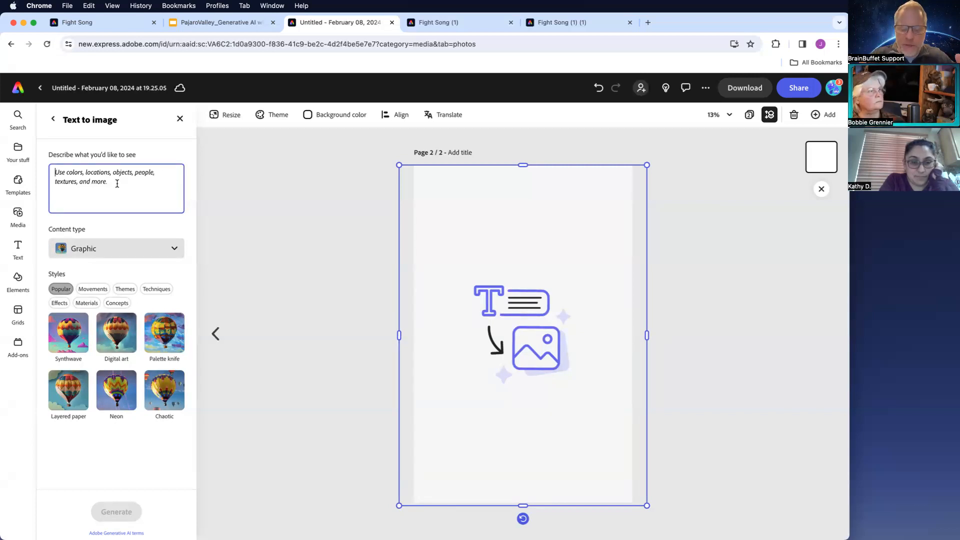
{"action": "type", "text": "create the layers of the rainforest including"}
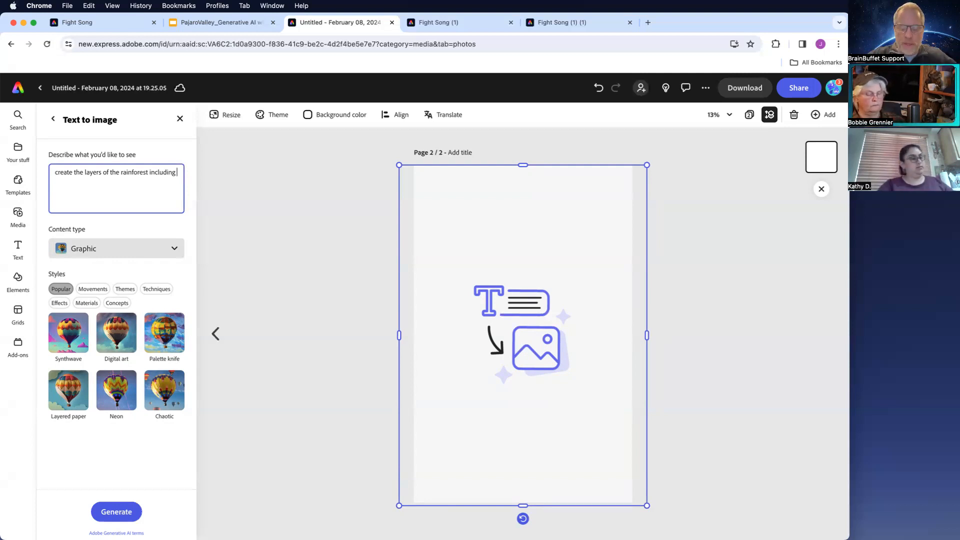
{"action": "type", "text": "emergent"}
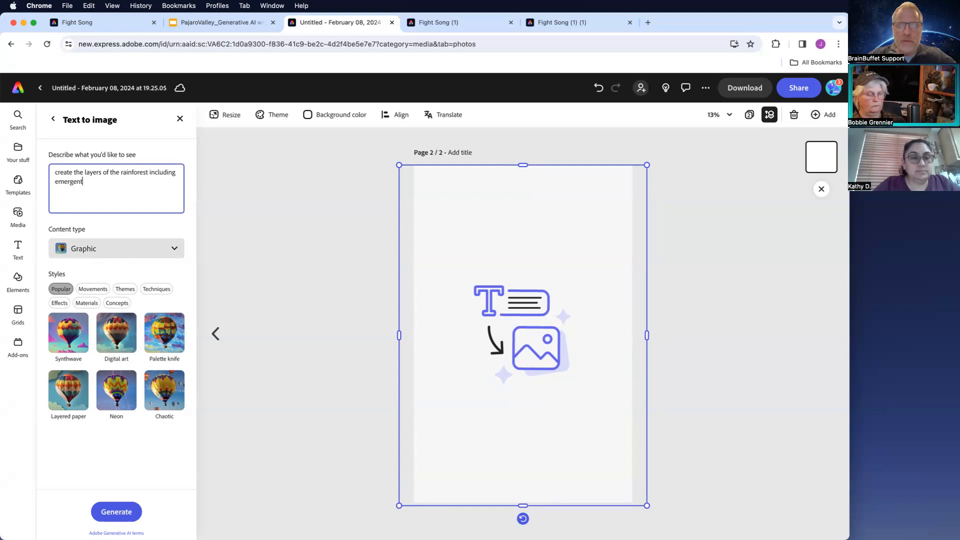
{"action": "type", "text": " layers, c"}
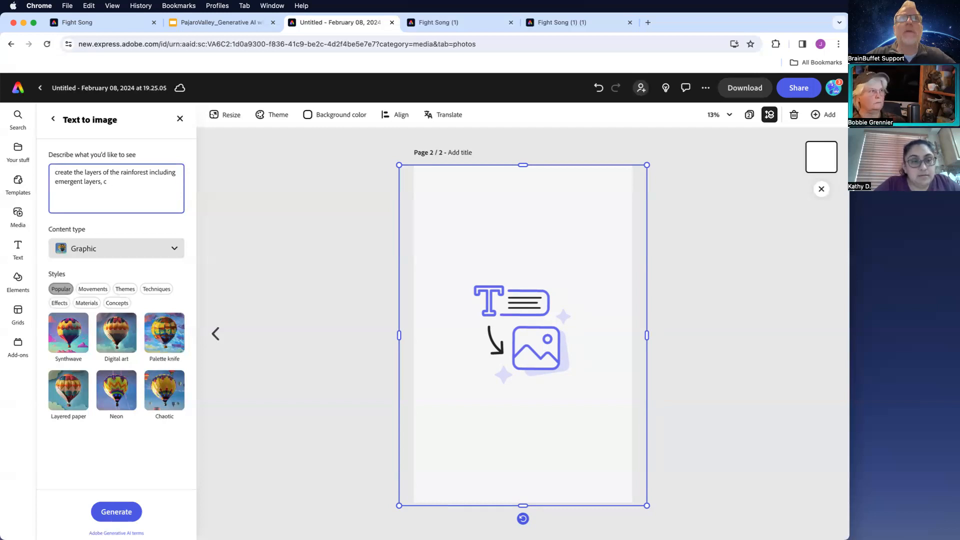
{"action": "type", "text": "anop"}
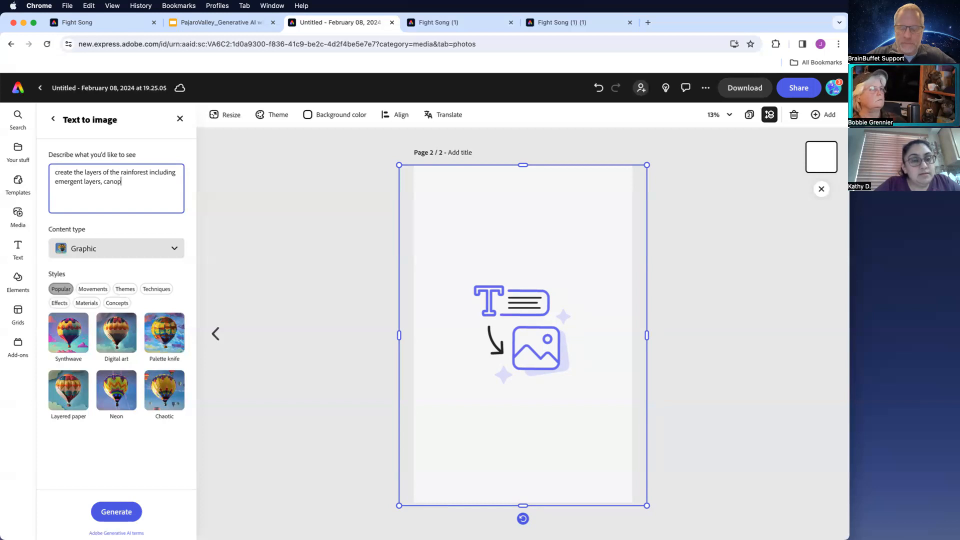
{"action": "type", "text": "y, understaory, forest floor"}
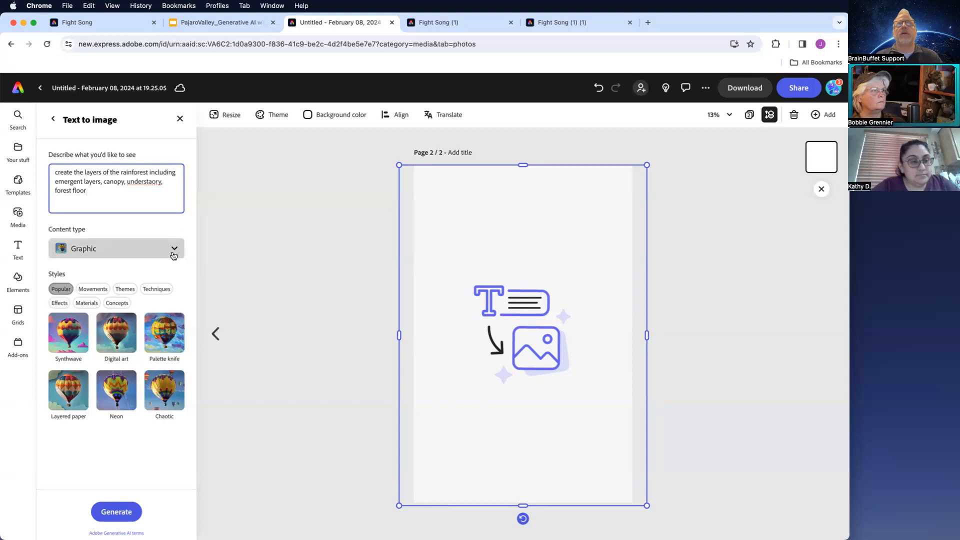
{"action": "left_click", "coordinate": [117, 303]}
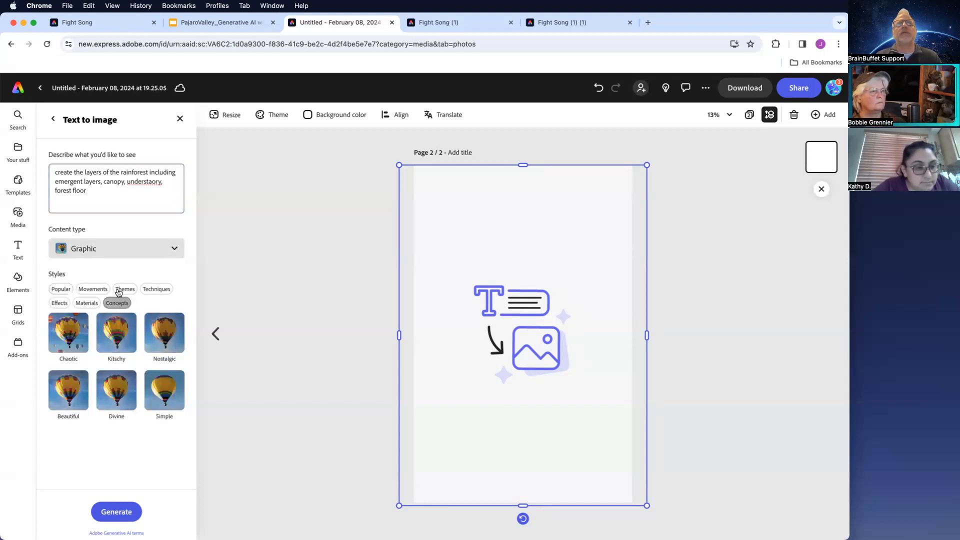
{"action": "left_click", "coordinate": [125, 289]}
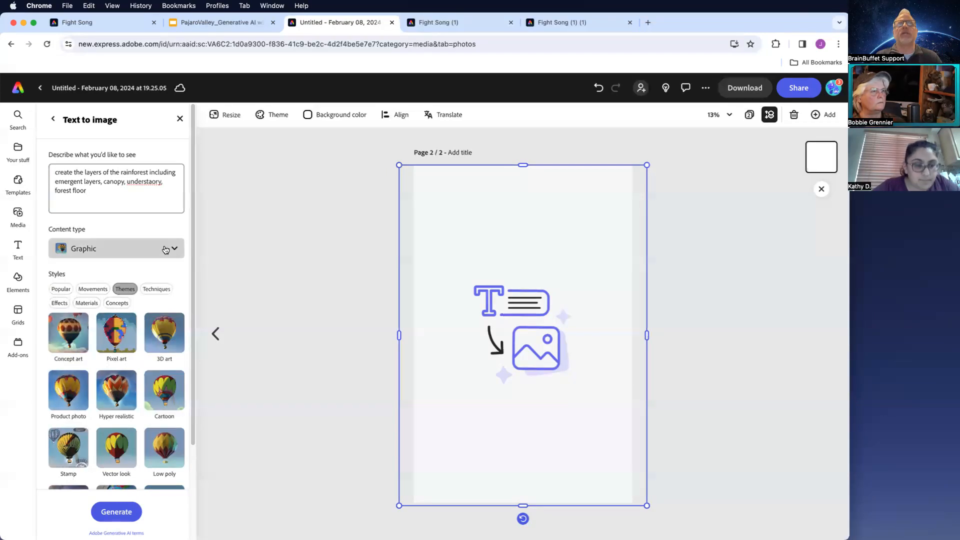
{"action": "left_click", "coordinate": [118, 512]}
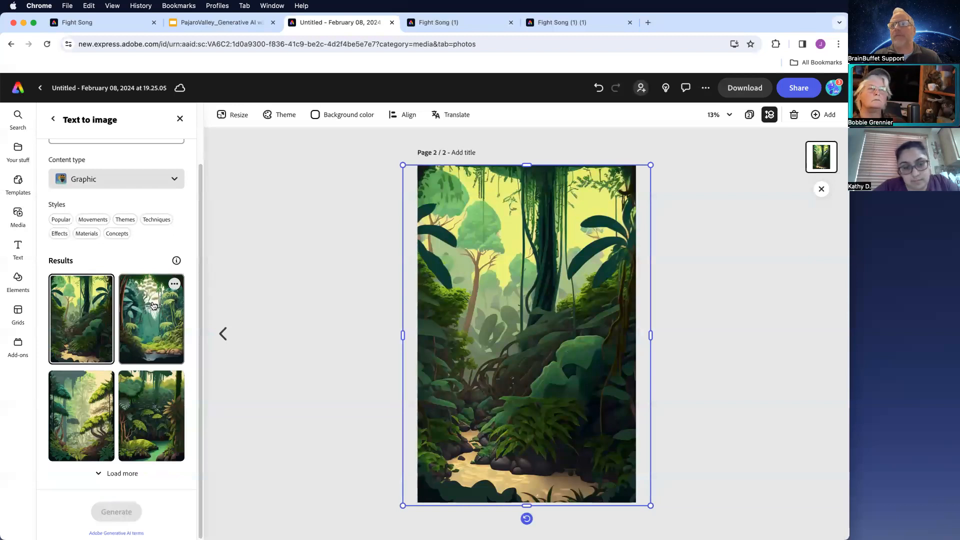
- Preview the generated results and keep the third rainforest image on the page
{"action": "left_click", "coordinate": [151, 405]}
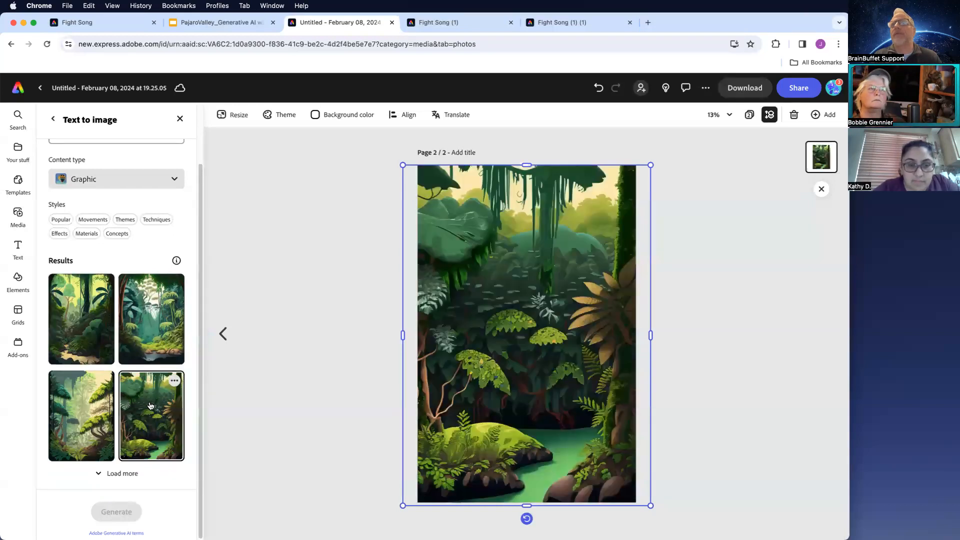
{"action": "left_click", "coordinate": [94, 415]}
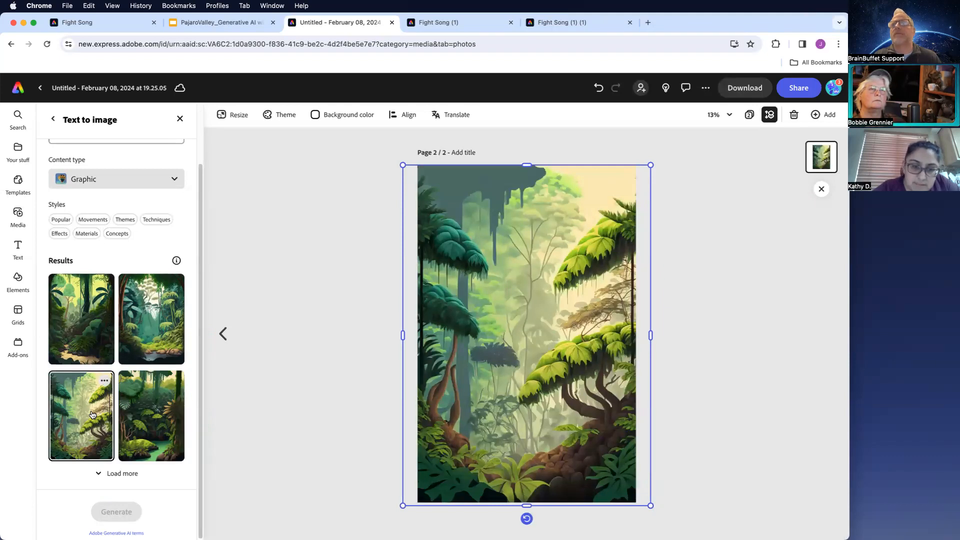
{"action": "left_click", "coordinate": [265, 413]}
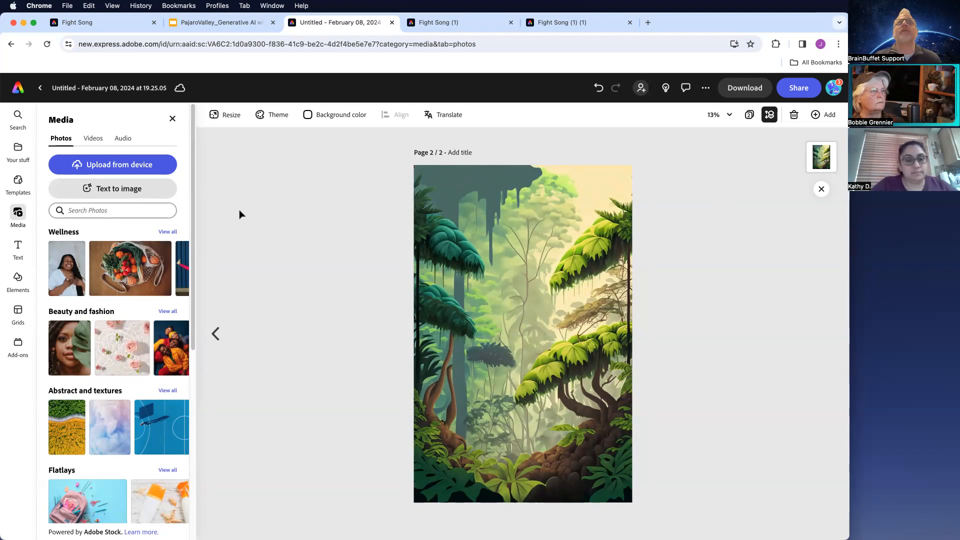
- Add a square (1:1) text-to-image placeholder and move it to the lower-left corner of the page
{"action": "left_click", "coordinate": [134, 188]}
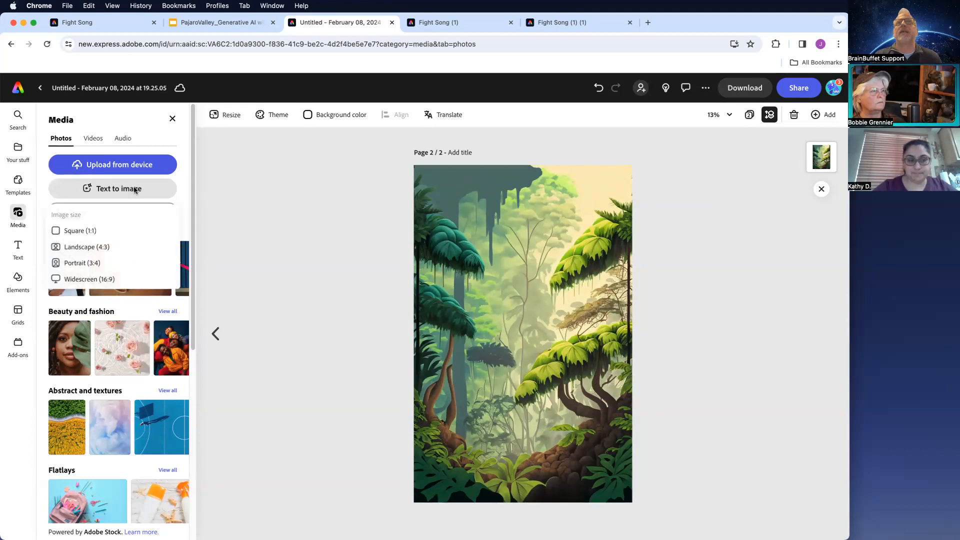
{"action": "left_click", "coordinate": [84, 231]}
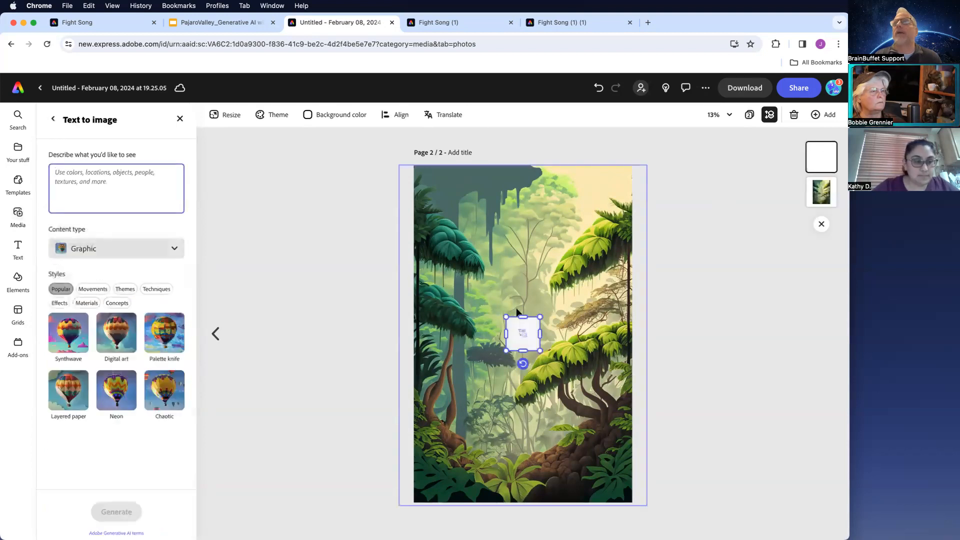
{"action": "left_click_drag", "start_coordinate": [515, 344], "coordinate": [452, 461]}
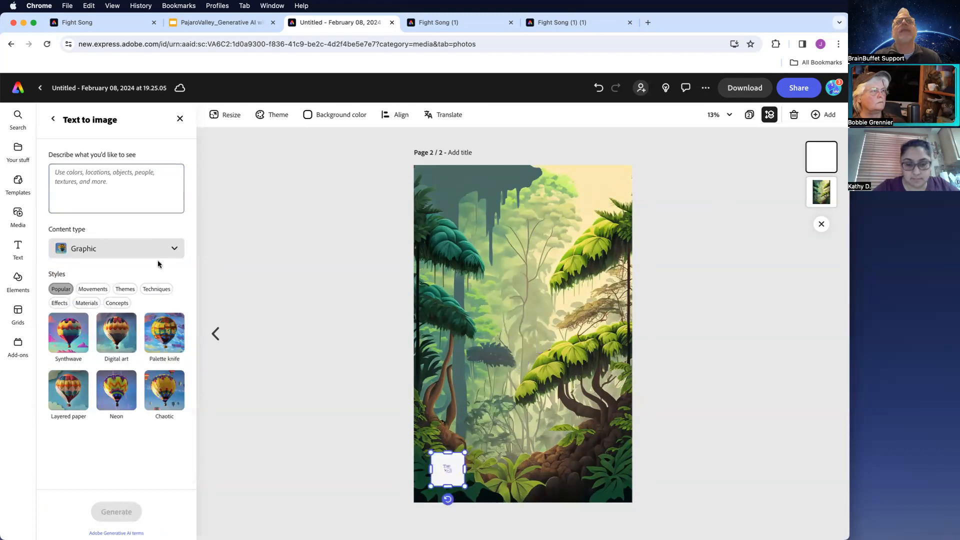
- Add a rectangle shape and move it beside the image placeholder along the bottom of the page
{"action": "left_click", "coordinate": [18, 279]}
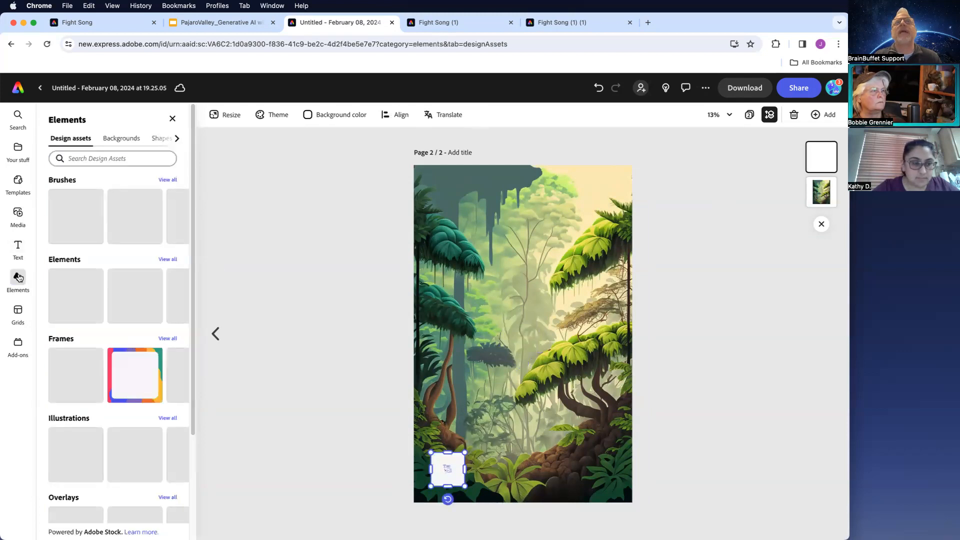
{"action": "left_click", "coordinate": [160, 139]}
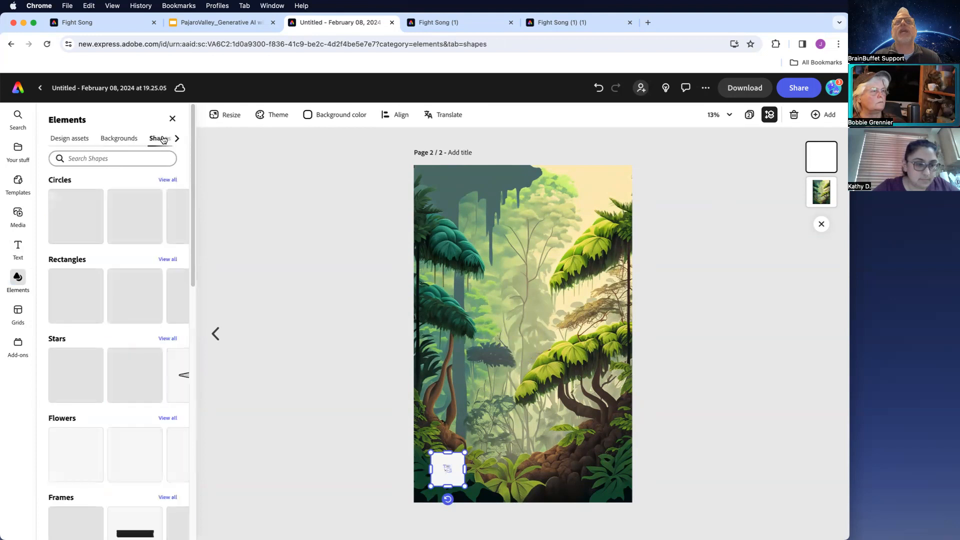
{"action": "left_click", "coordinate": [135, 296]}
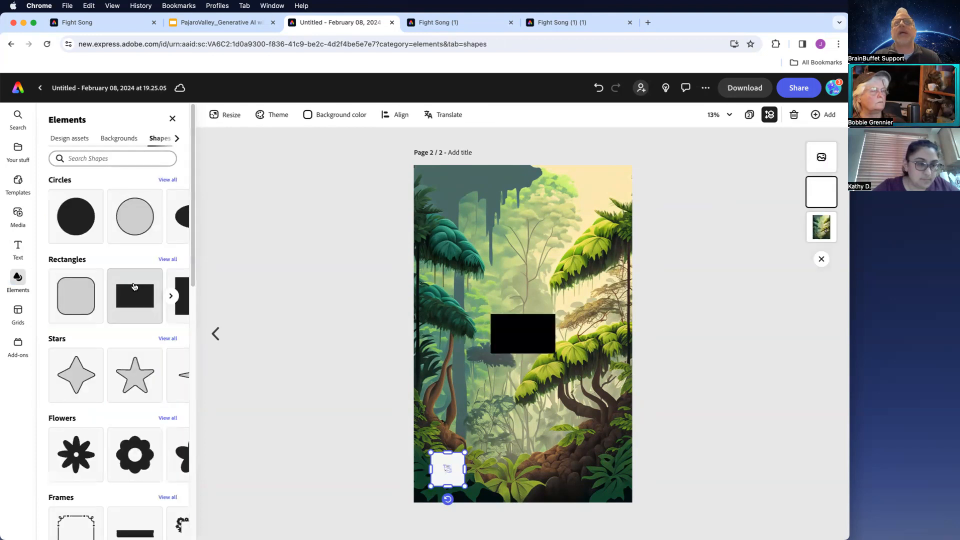
{"action": "left_click_drag", "start_coordinate": [526, 330], "coordinate": [497, 486]}
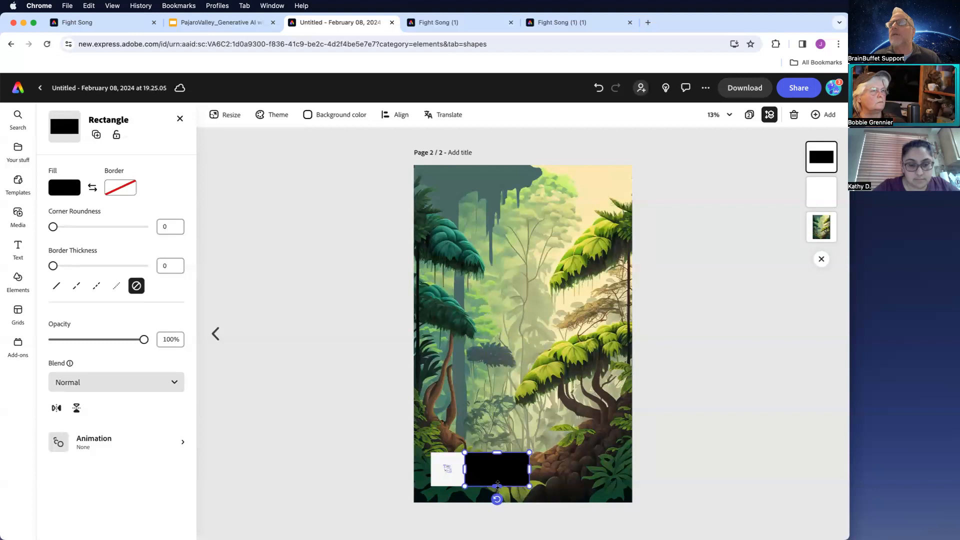
- Fill the rectangle with a dark green sampled from the rainforest image using the eyedropper
{"action": "left_click", "coordinate": [64, 190]}
{"action": "left_click", "coordinate": [180, 94]}
{"action": "left_click", "coordinate": [443, 239]}
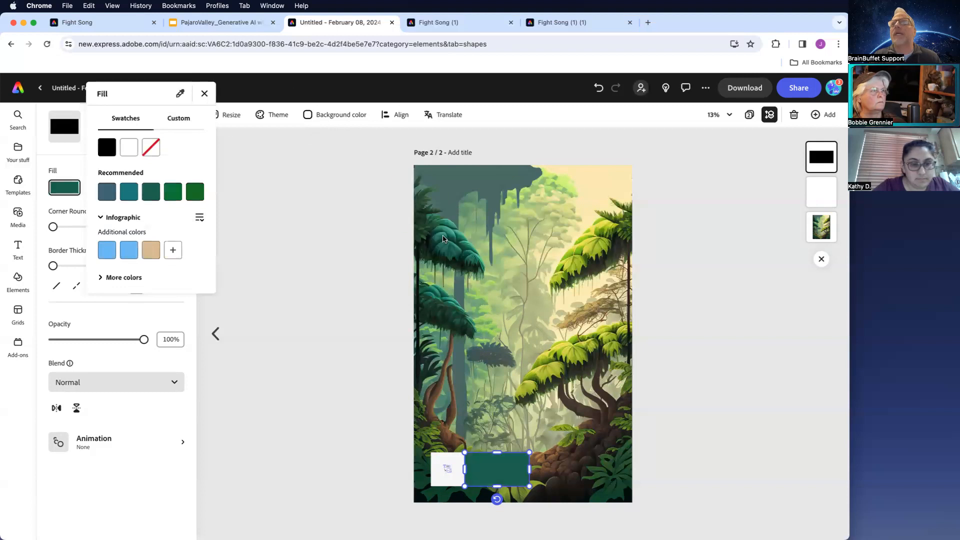
{"action": "left_click", "coordinate": [362, 295]}
{"action": "left_click", "coordinate": [363, 296]}
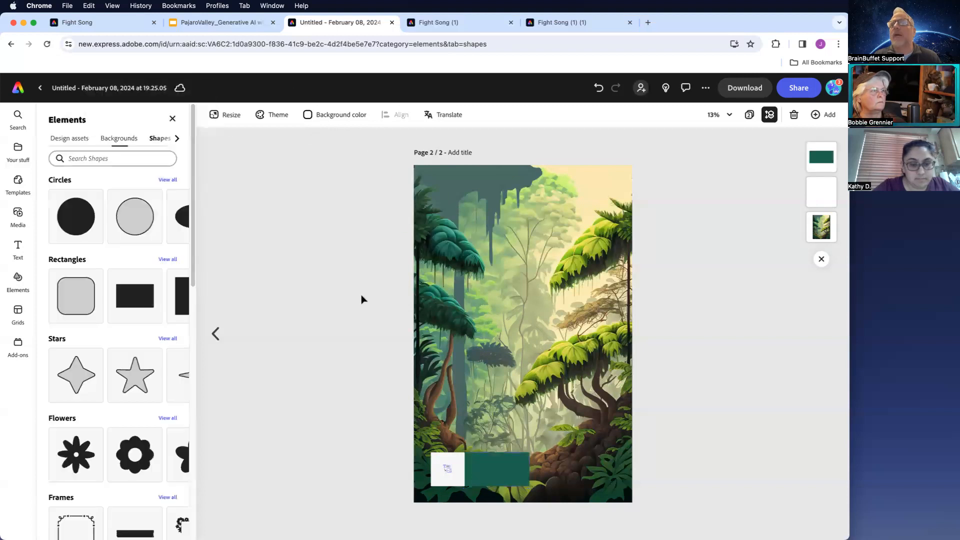
- Add a new default text box to the page
{"action": "left_click", "coordinate": [173, 119]}
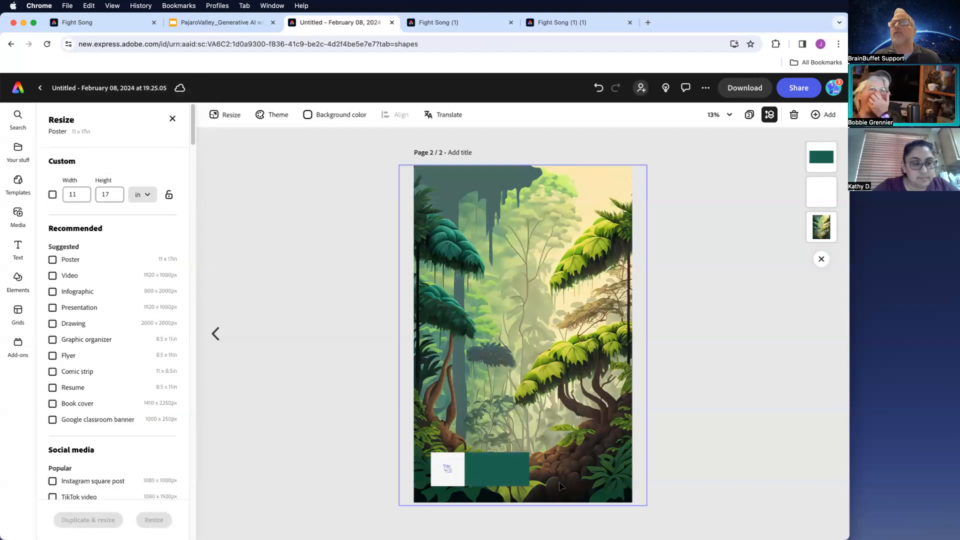
{"action": "scroll", "coordinate": [560, 481], "scroll_direction": "up", "scroll_amount": 5}
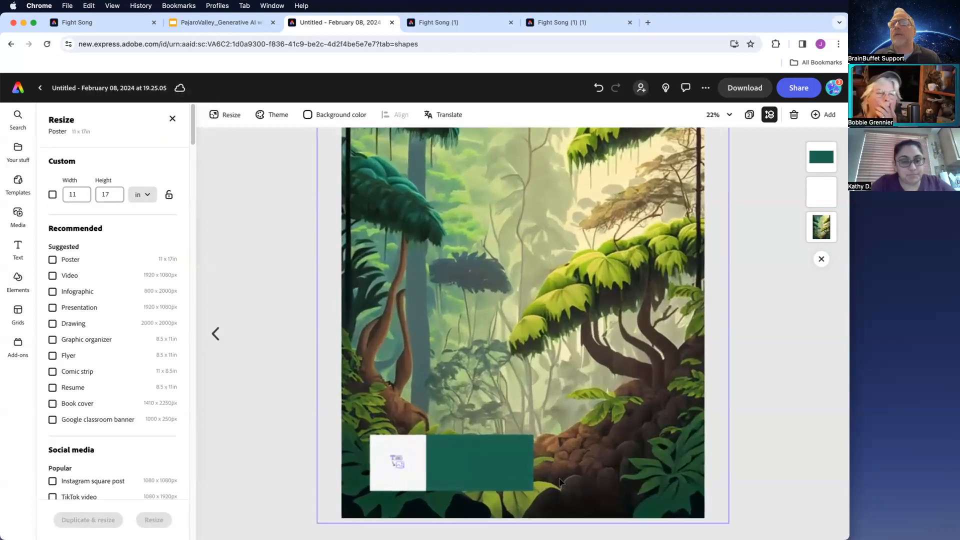
{"action": "scroll", "coordinate": [560, 481], "scroll_direction": "up", "scroll_amount": 1}
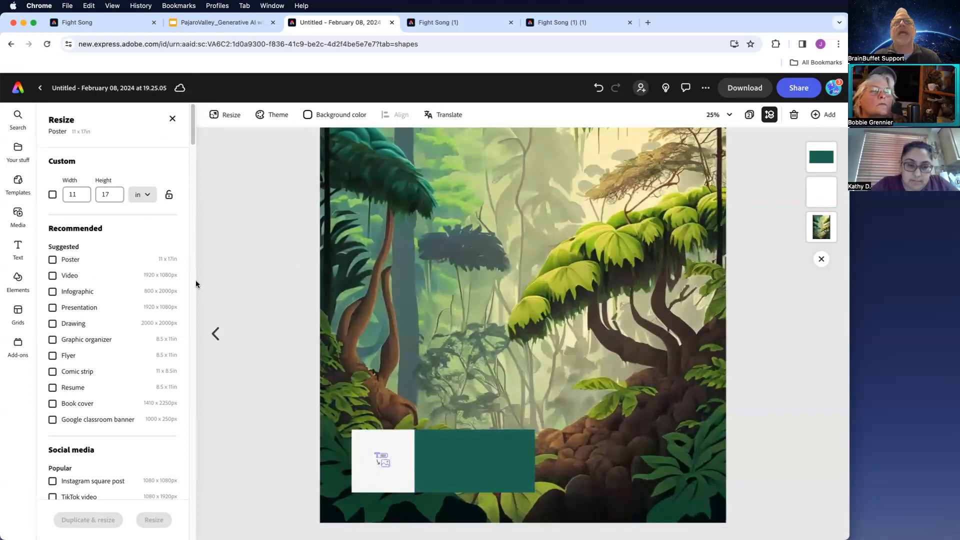
{"action": "left_click", "coordinate": [18, 247]}
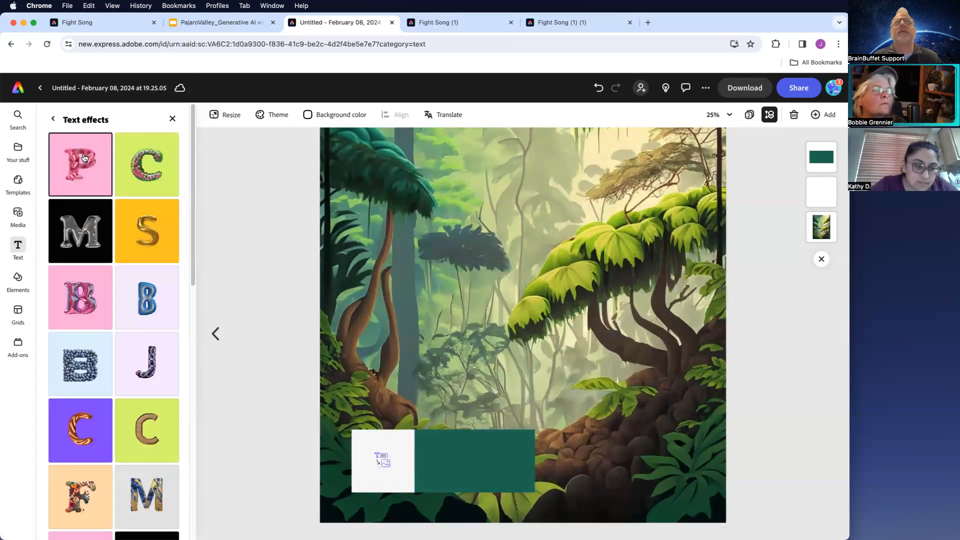
{"action": "left_click", "coordinate": [53, 118]}
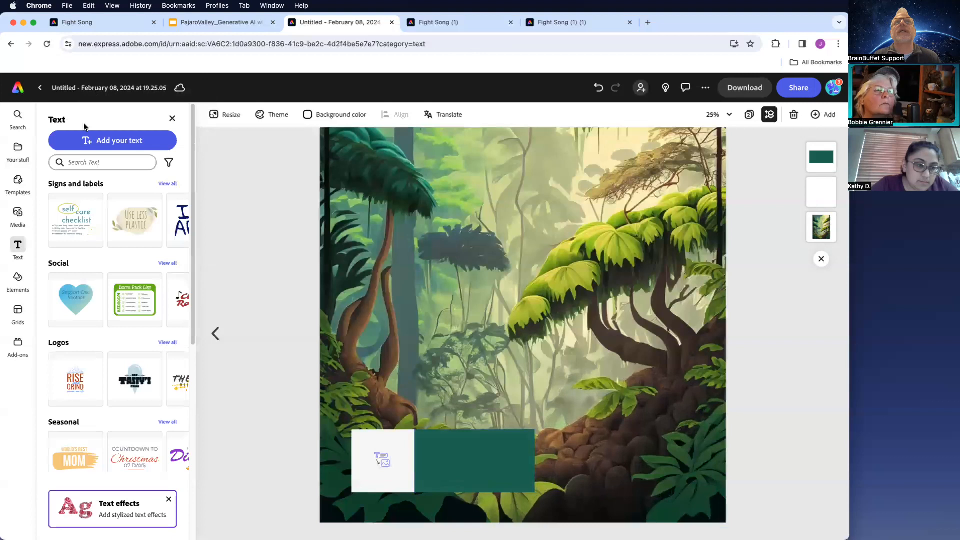
{"action": "left_click", "coordinate": [118, 143]}
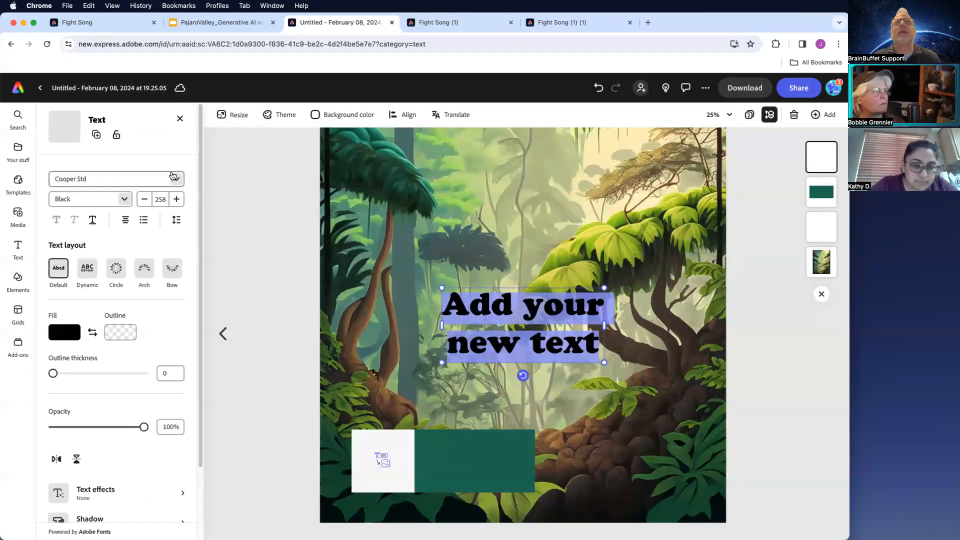
- Format the text box with the Overlock font, white fill, and font size 100
{"action": "left_click", "coordinate": [177, 179]}
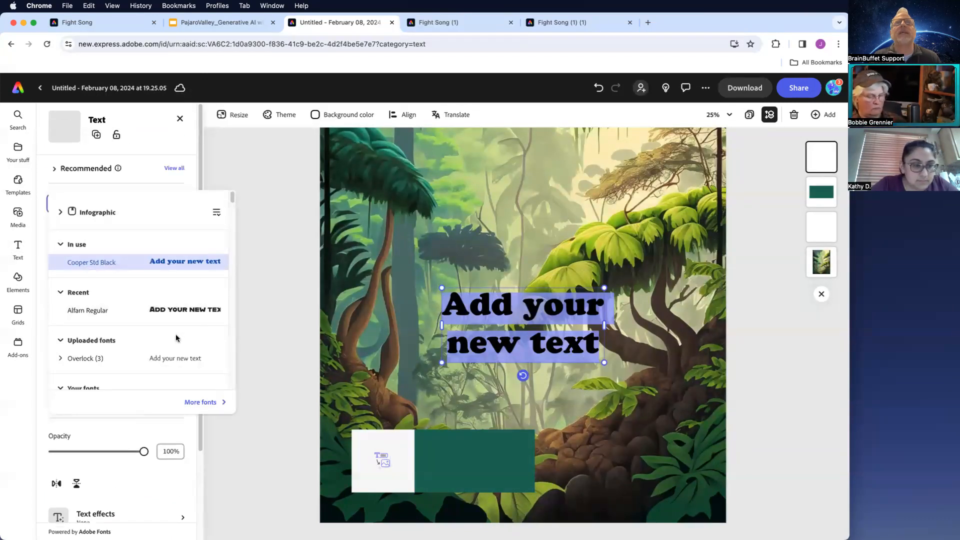
{"action": "left_click", "coordinate": [170, 360]}
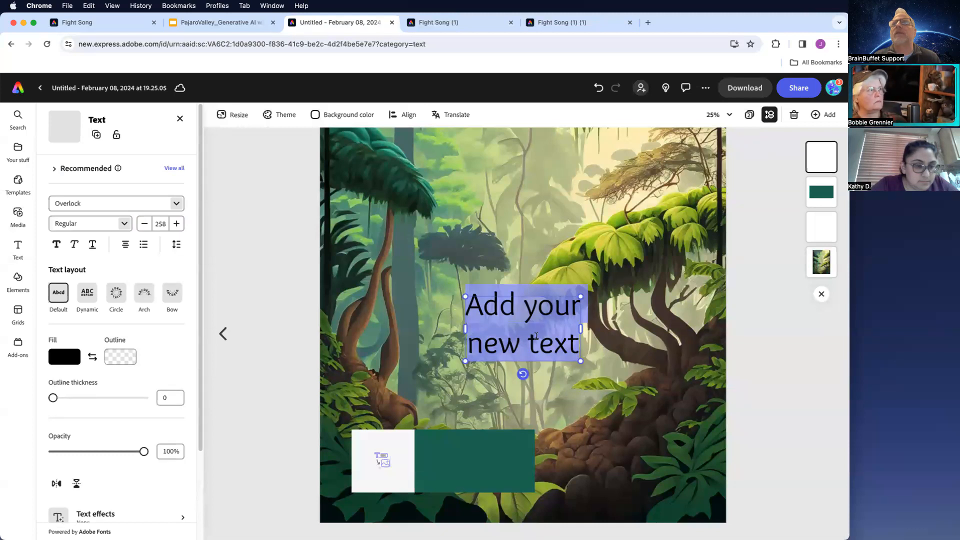
{"action": "left_click", "coordinate": [68, 358]}
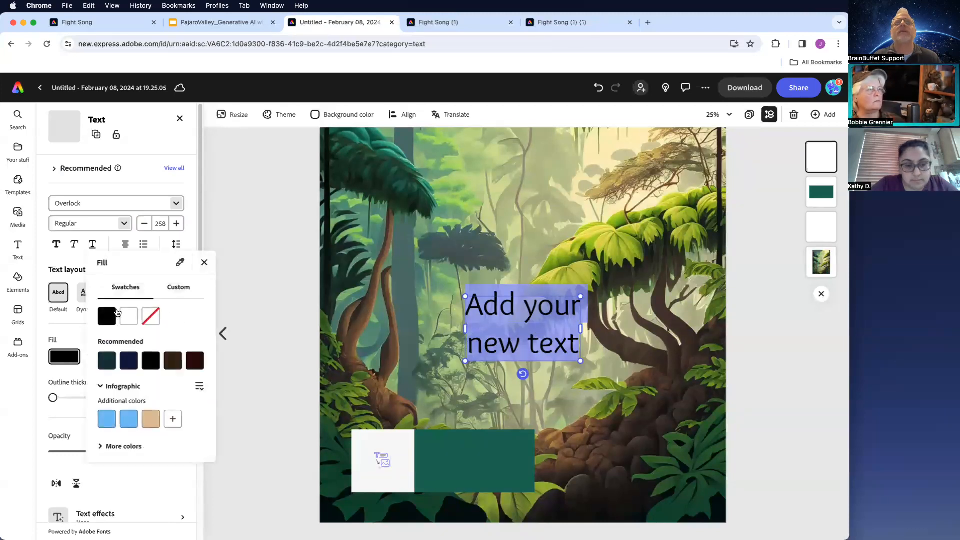
{"action": "left_click", "coordinate": [131, 319]}
{"action": "left_click", "coordinate": [161, 223]}
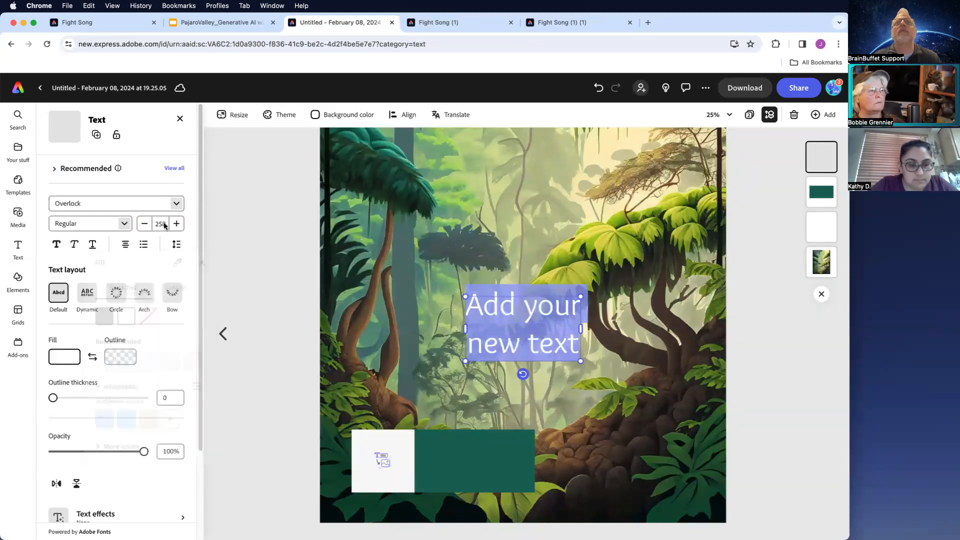
{"action": "type", "text": "100"}
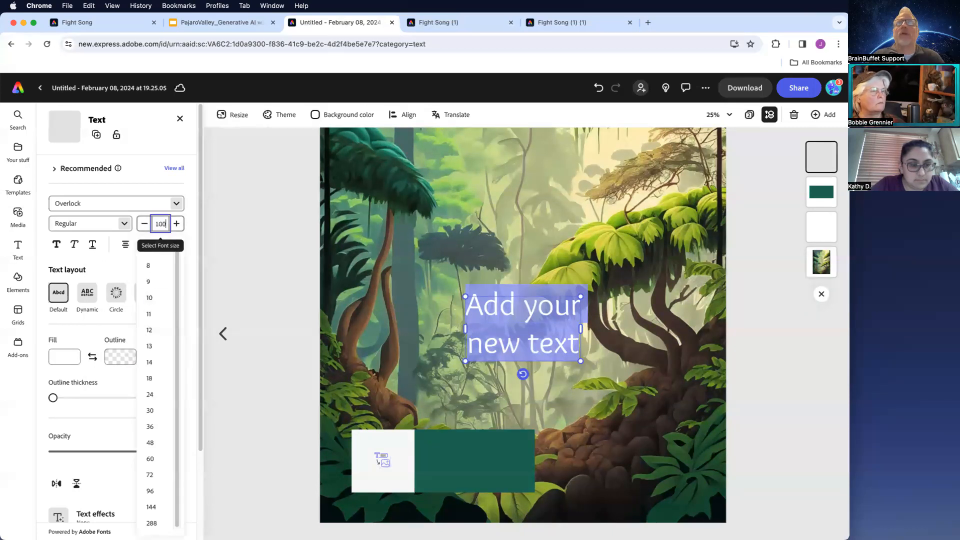
{"action": "key", "text": "Return"}
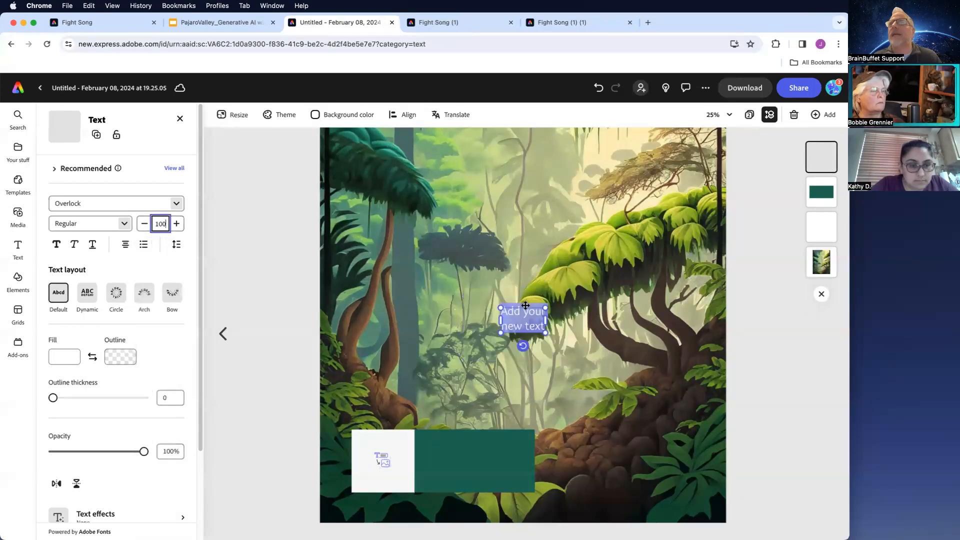
- Move the text box onto the green rectangle and type placeholder filler text into it
{"action": "left_click_drag", "start_coordinate": [526, 305], "coordinate": [527, 446]}
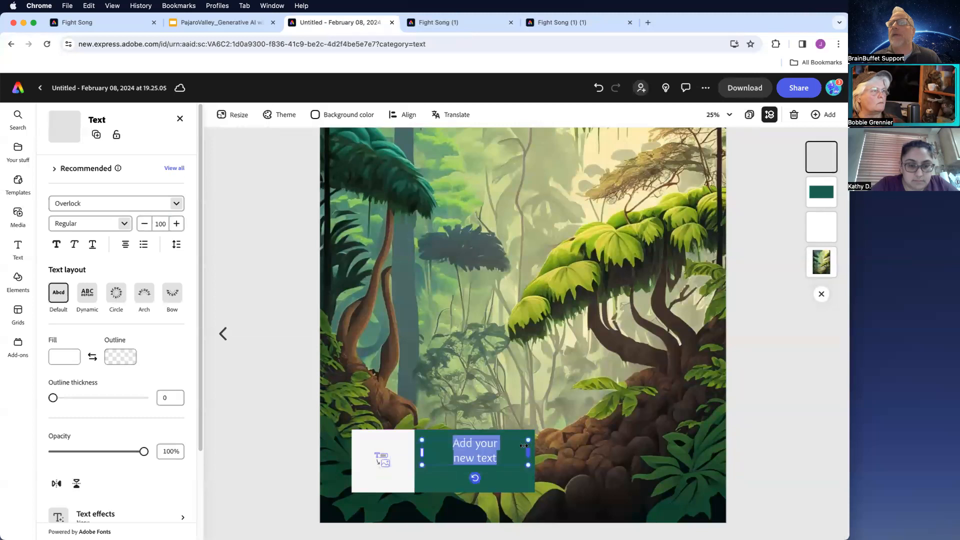
{"action": "left_click", "coordinate": [498, 456]}
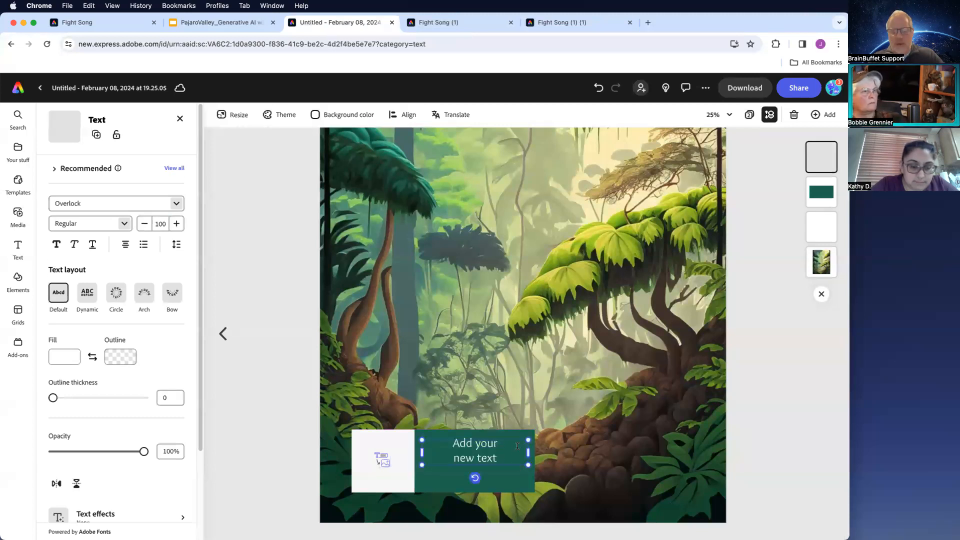
{"action": "type", "text": "dfgdfg dfg dfgd"}
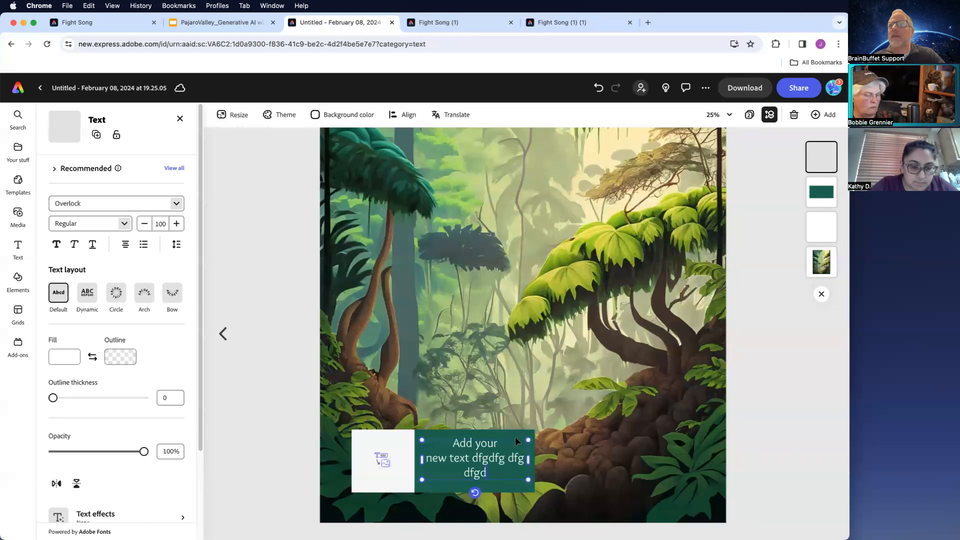
{"action": "left_click", "coordinate": [508, 444]}
{"action": "type", "text": "dfgdfg dfg"}
{"action": "type", "text": " dfgd gdfgf d gd"}
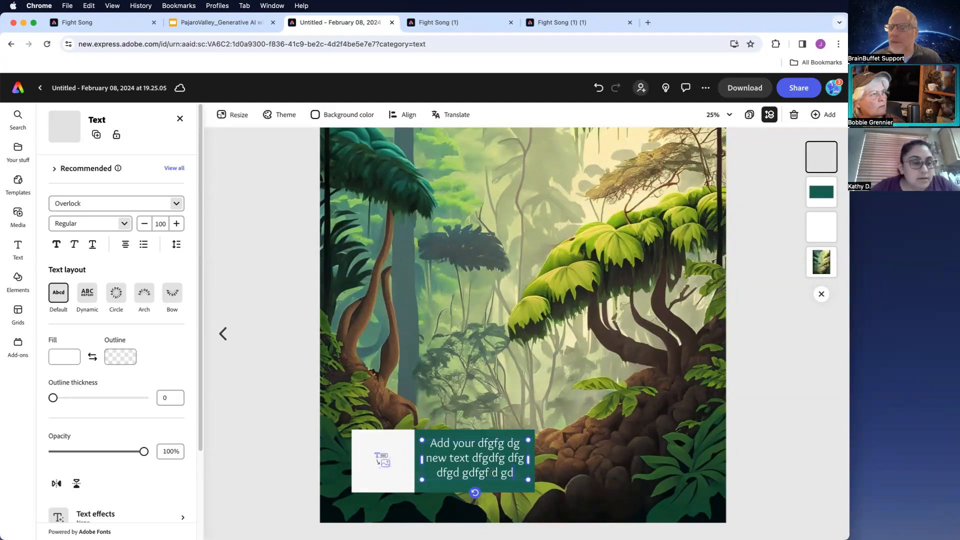
- Generate an image in the square placeholder from the prompt 'an anteater eating out of an ant mound'
{"action": "left_click", "coordinate": [380, 449]}
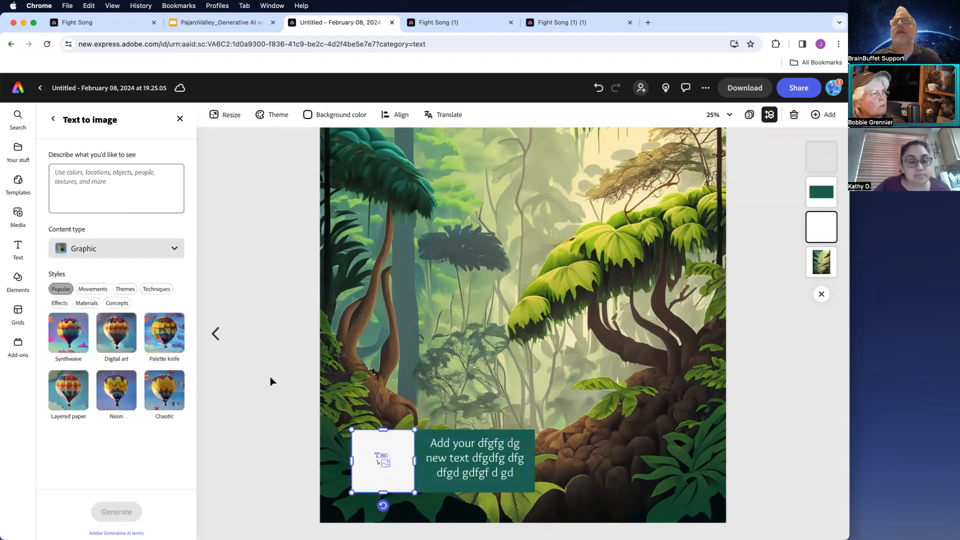
{"action": "left_click", "coordinate": [114, 181]}
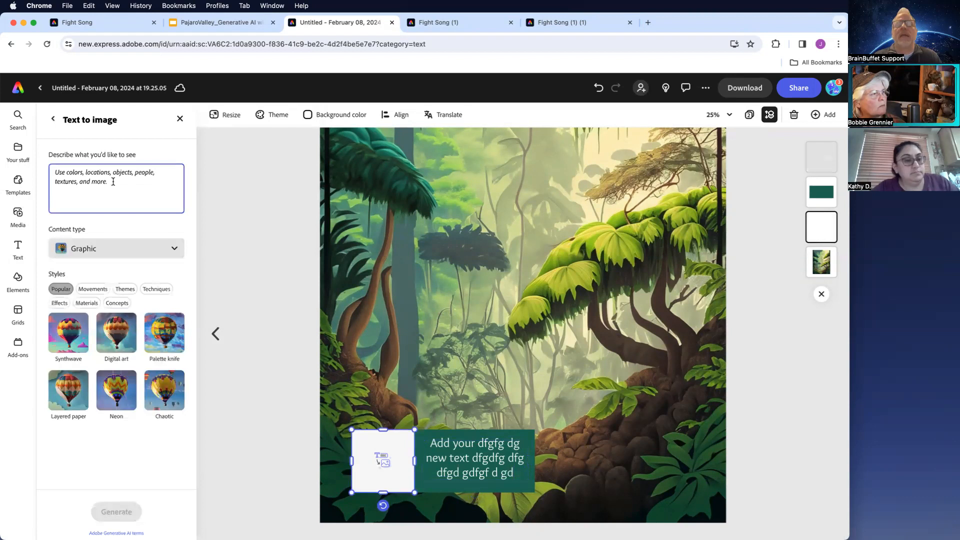
{"action": "type", "text": "an"}
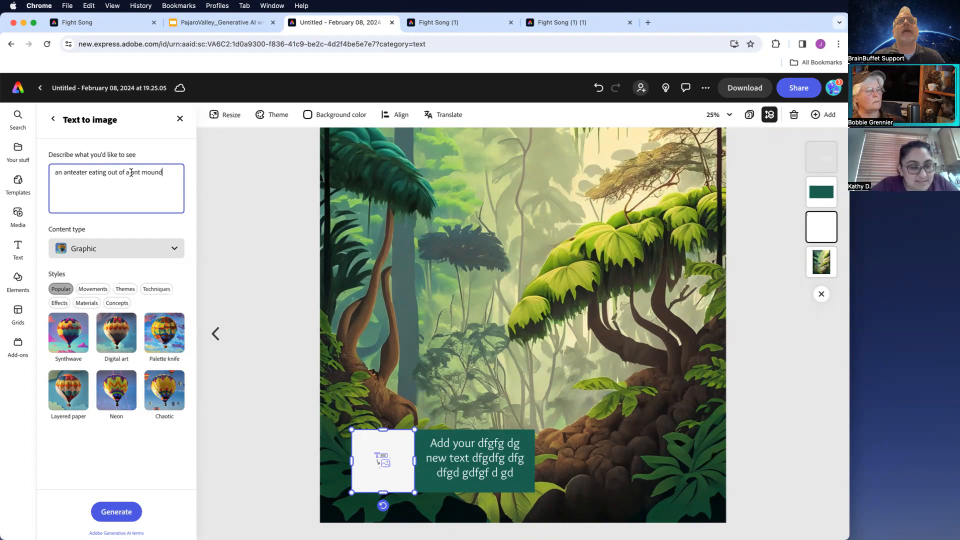
{"action": "type", "text": "n"}
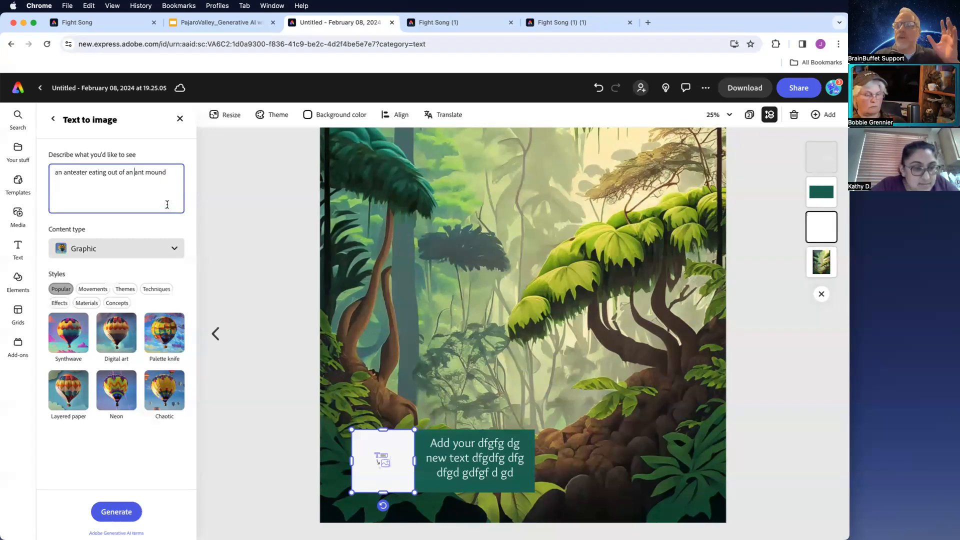
{"action": "left_click", "coordinate": [120, 508]}
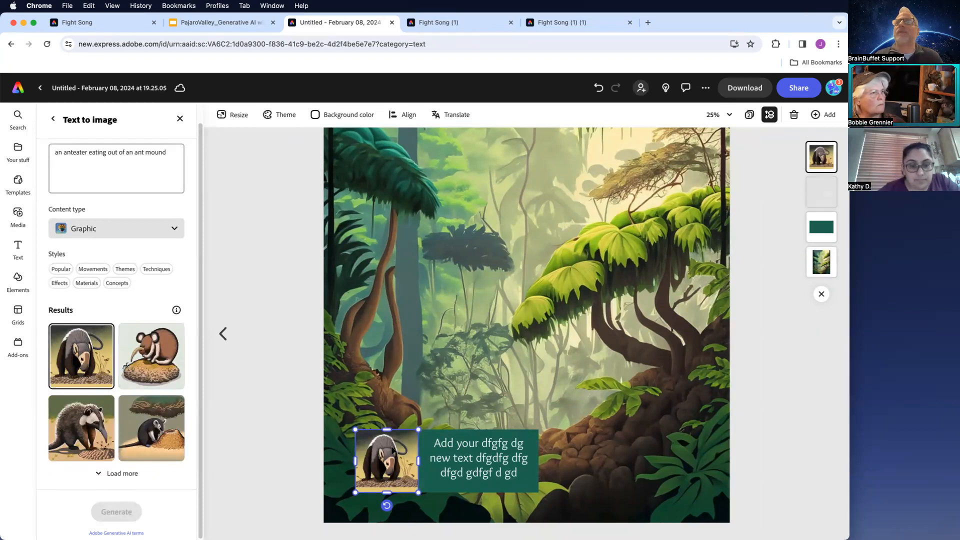
- Reopen the anteater image's Text to image results and review them
{"action": "left_click", "coordinate": [181, 119]}
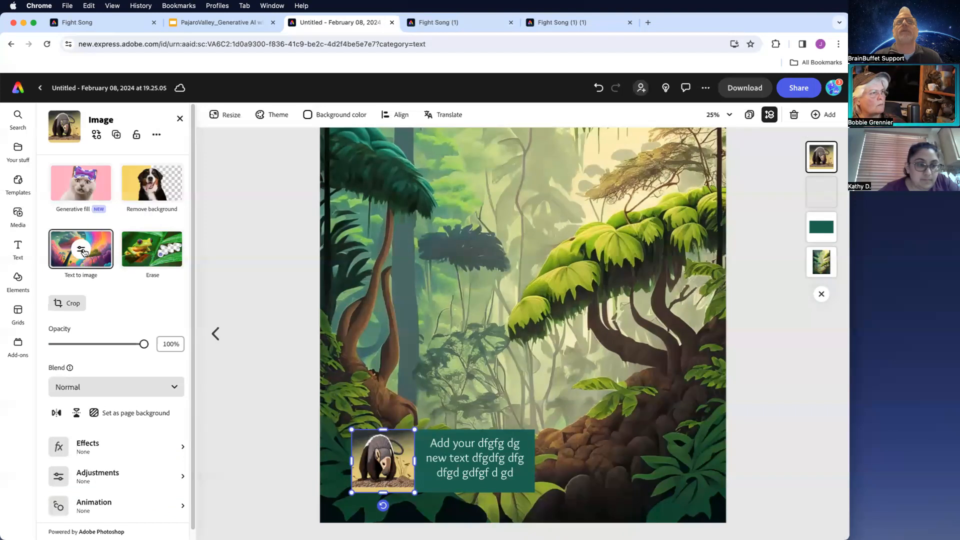
{"action": "left_click", "coordinate": [85, 254]}
{"action": "scroll", "coordinate": [150, 280], "scroll_direction": "down", "scroll_amount": 3}
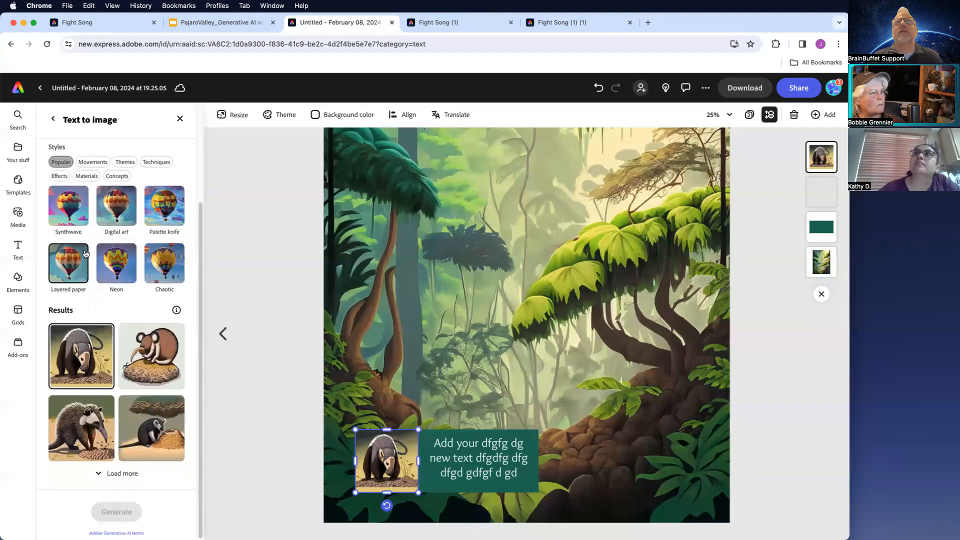
{"action": "left_click_drag", "start_coordinate": [202, 278], "coordinate": [200, 167]}
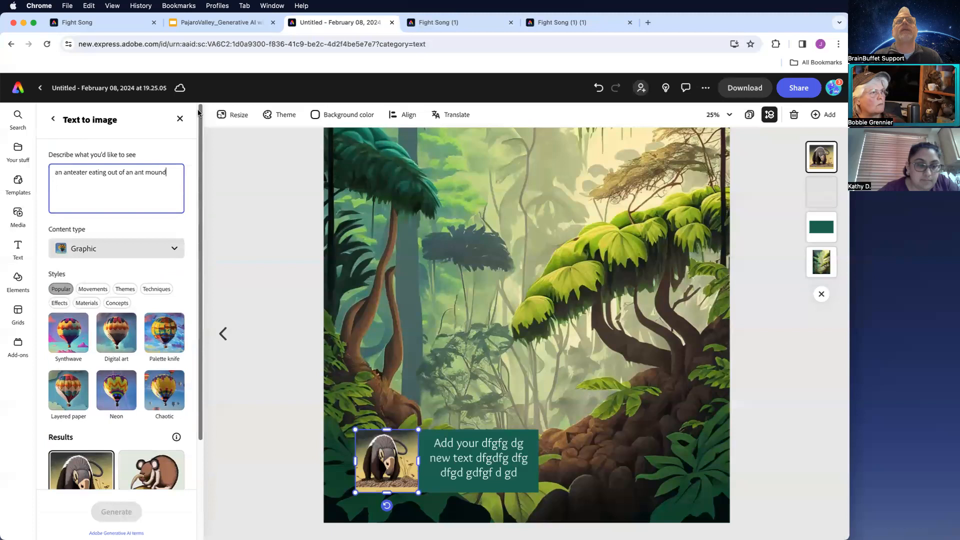
{"action": "left_click", "coordinate": [52, 119]}
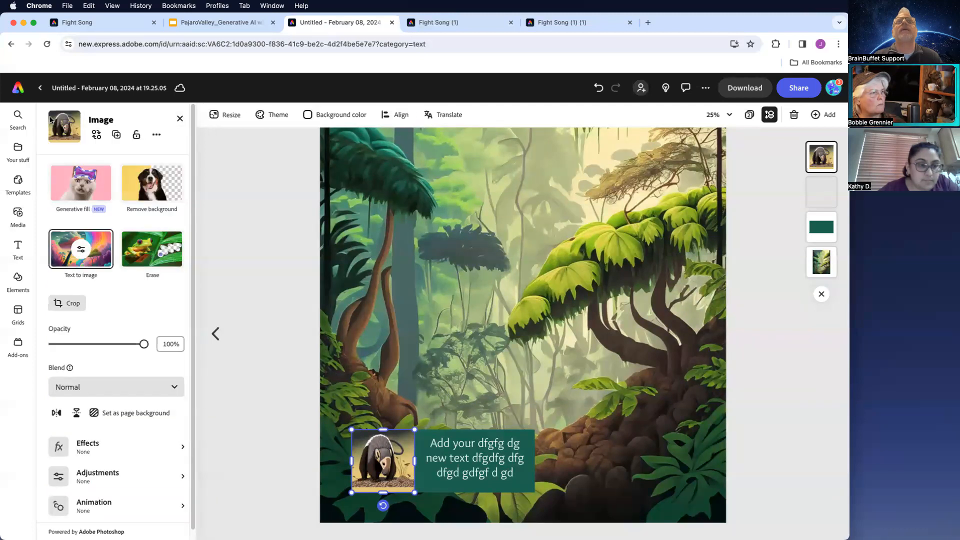
- Add another square (1:1) text-to-image placeholder and move it to the right side of the page
{"action": "left_click", "coordinate": [239, 244]}
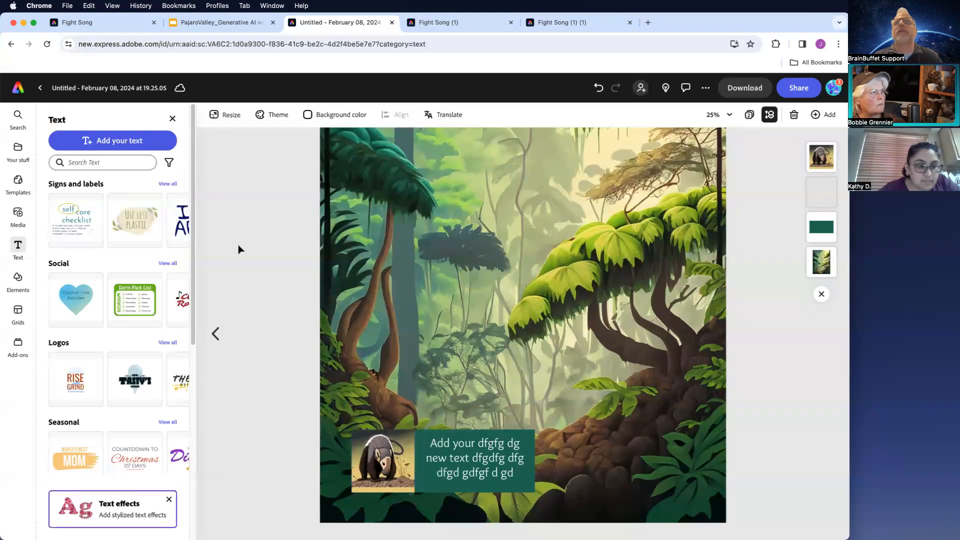
{"action": "left_click", "coordinate": [19, 216]}
{"action": "left_click", "coordinate": [106, 194]}
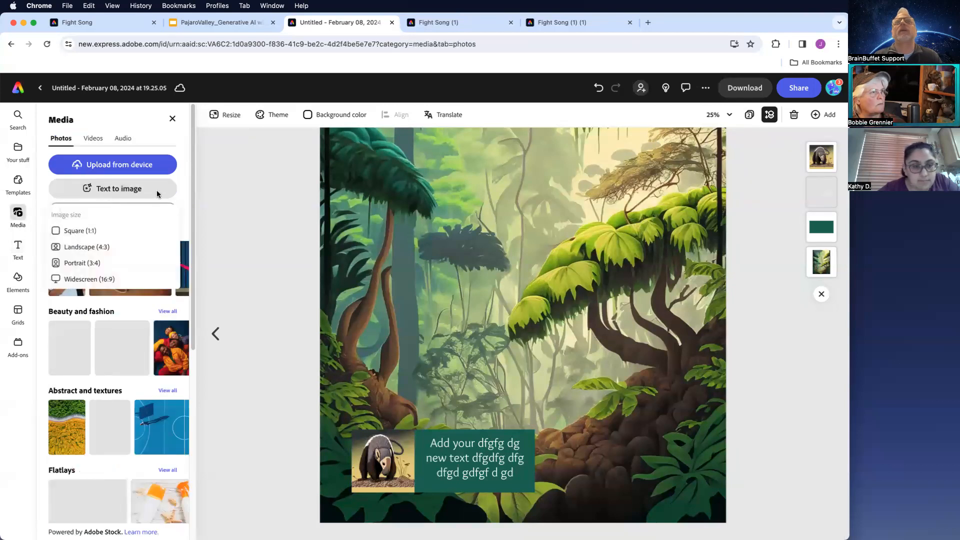
{"action": "left_click", "coordinate": [80, 230]}
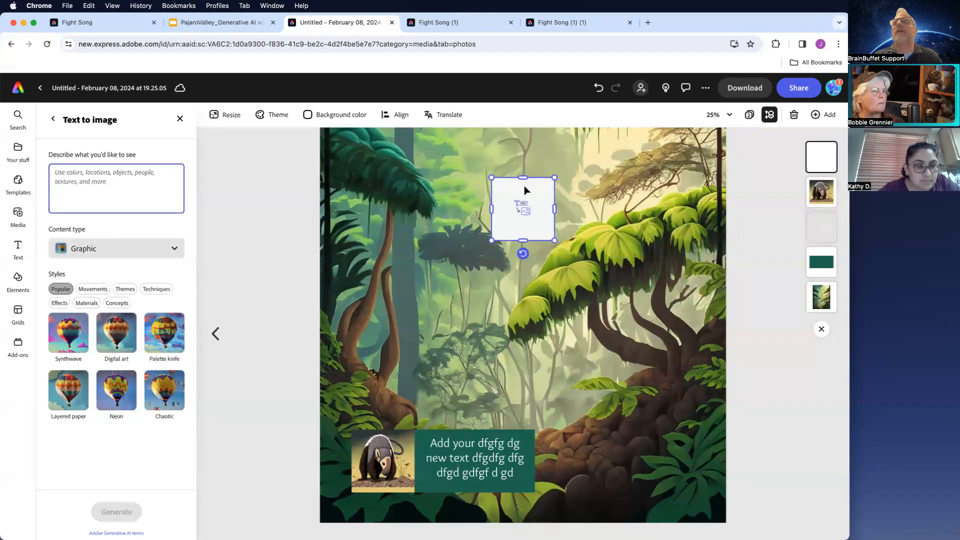
{"action": "left_click_drag", "start_coordinate": [540, 201], "coordinate": [664, 342]}
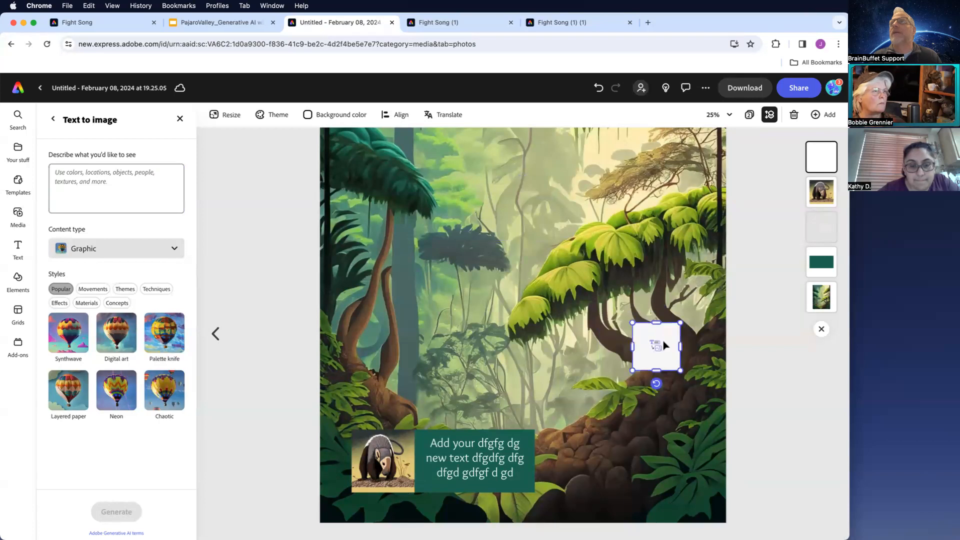
- Duplicate the green rectangle, place the copy beside the right-side placeholder, and enlarge the placeholder to match its height
{"action": "left_click", "coordinate": [444, 440]}
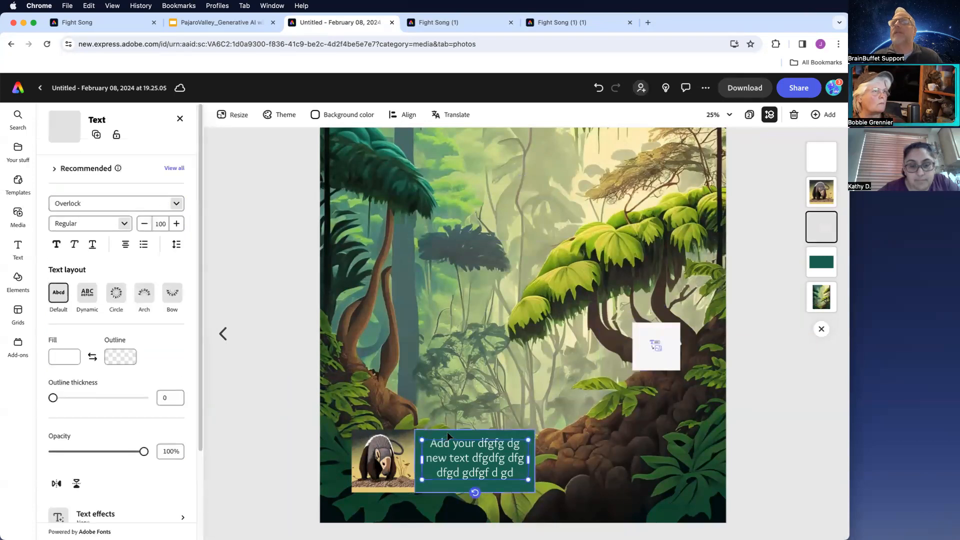
{"action": "left_click", "coordinate": [447, 431]}
{"action": "key", "text": "super+c"}
{"action": "key", "text": "super+v"}
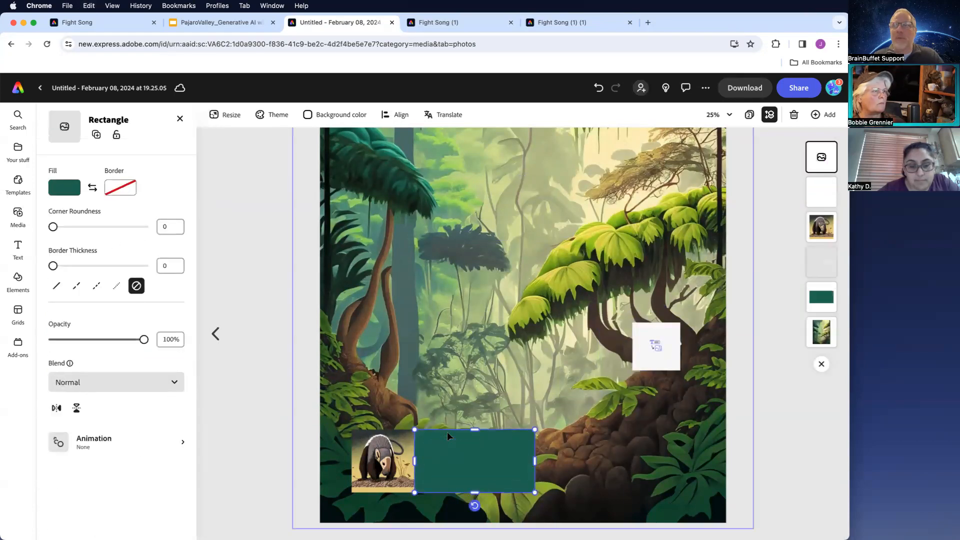
{"action": "left_click_drag", "start_coordinate": [495, 460], "coordinate": [586, 360]}
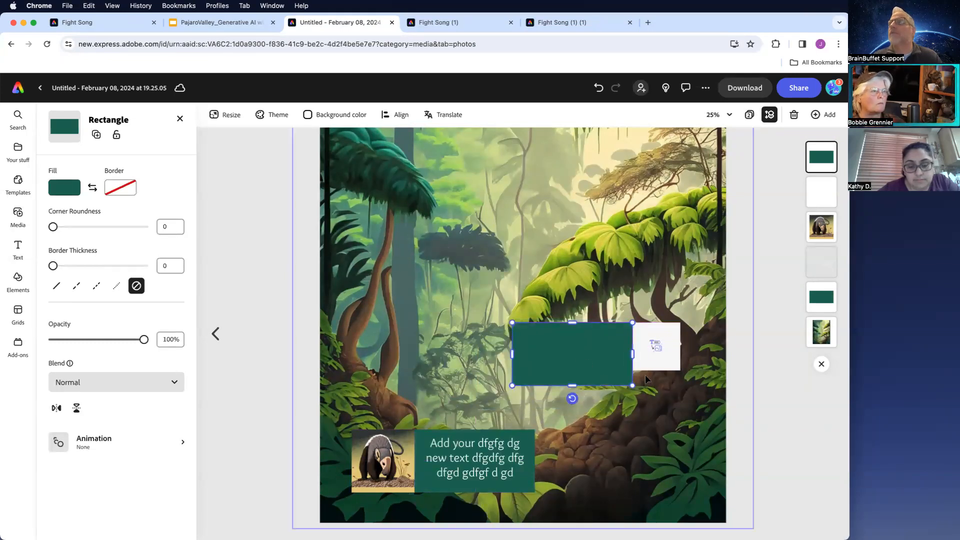
{"action": "left_click", "coordinate": [678, 369]}
{"action": "left_click_drag", "start_coordinate": [681, 371], "coordinate": [696, 386]}
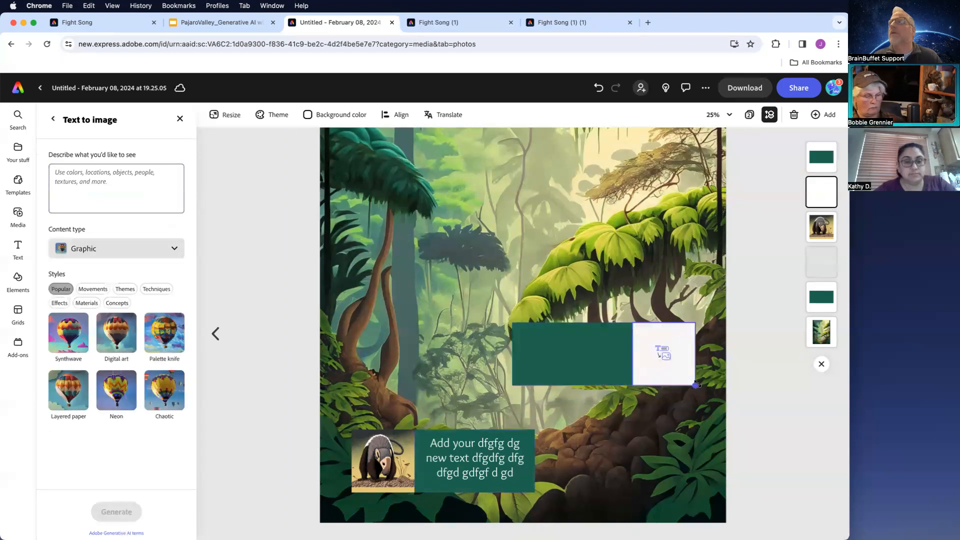
- Duplicate the placeholder text box onto the new green rectangle
{"action": "left_click", "coordinate": [493, 461]}
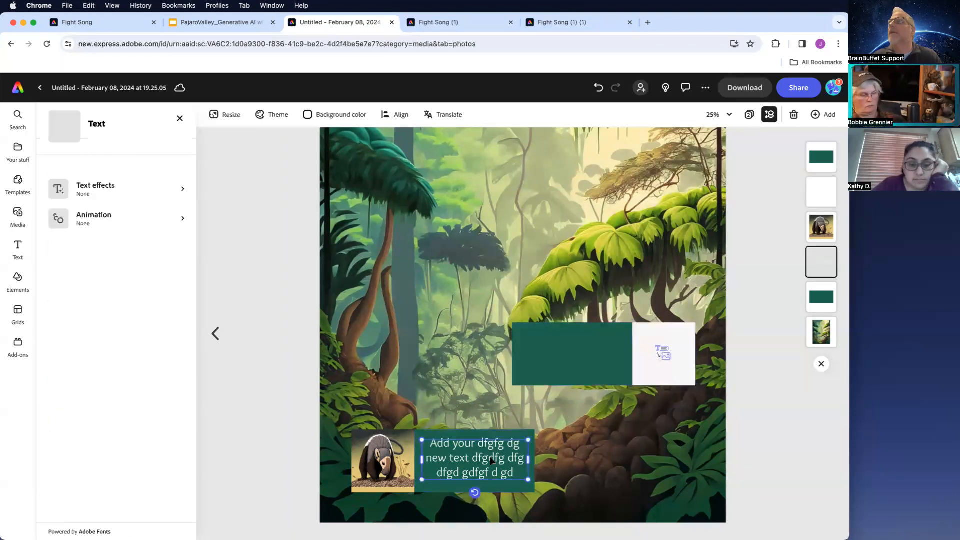
{"action": "left_click_drag", "start_coordinate": [492, 460], "coordinate": [596, 348]}
{"action": "key", "text": "super+d"}
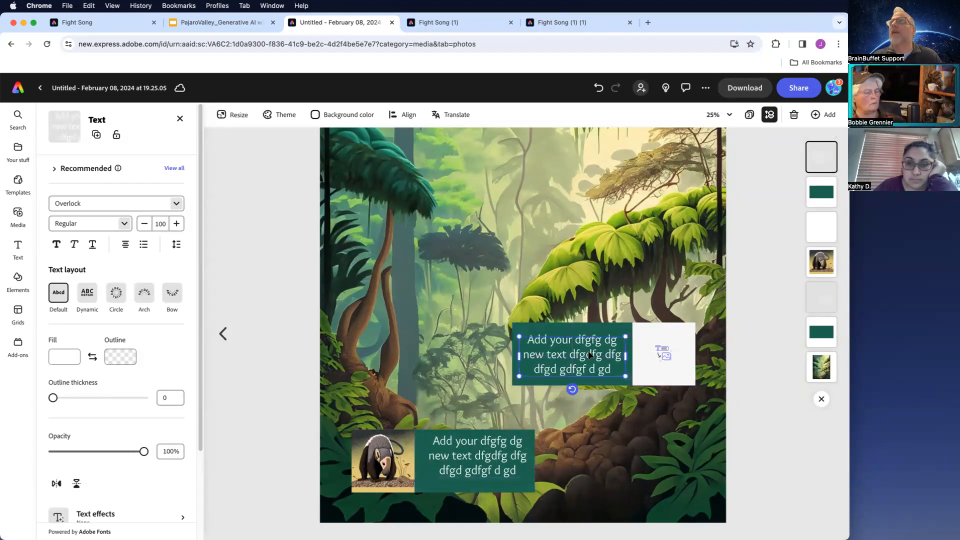
- Generate an image in the right-side placeholder from the prompt 'red eyed-tree frog'
{"action": "left_click", "coordinate": [659, 349]}
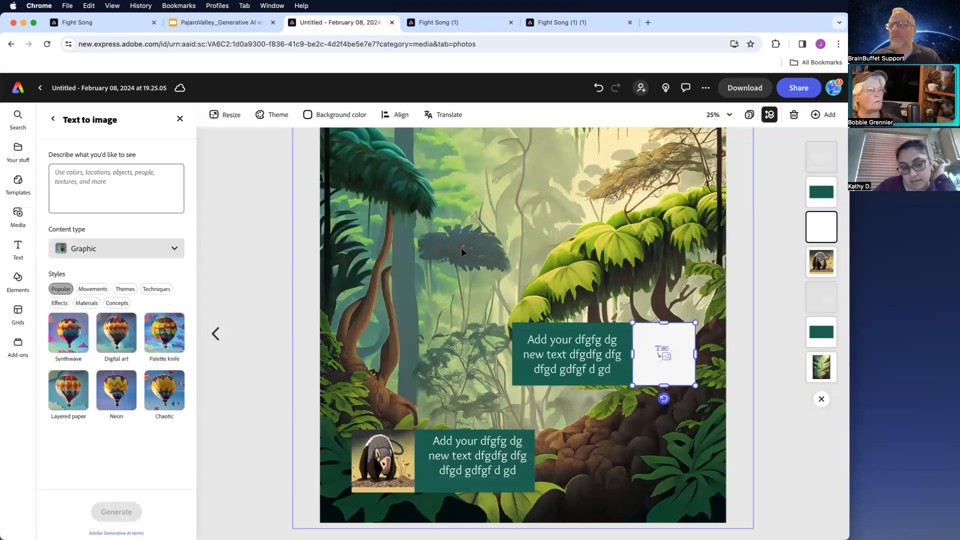
{"action": "left_click", "coordinate": [121, 184]}
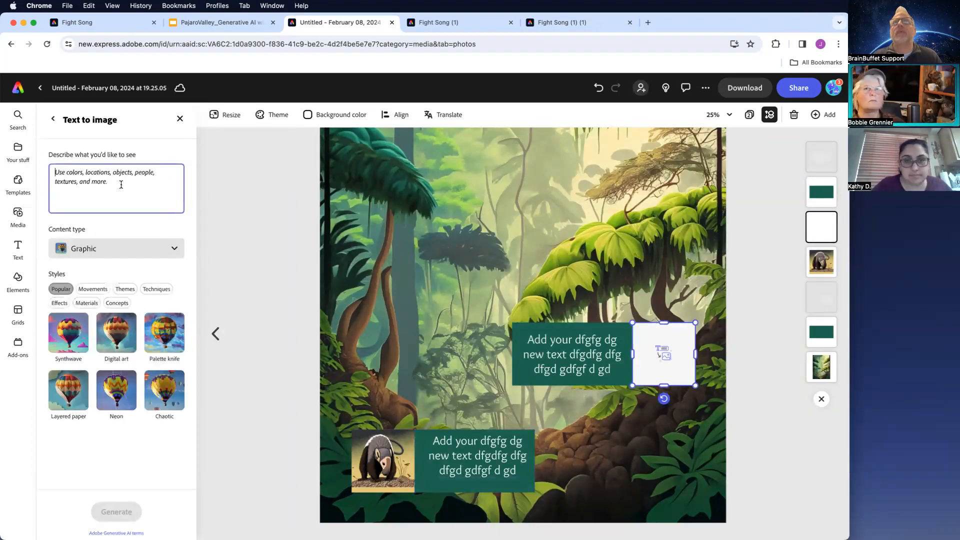
{"action": "type", "text": "red eyed-tree"}
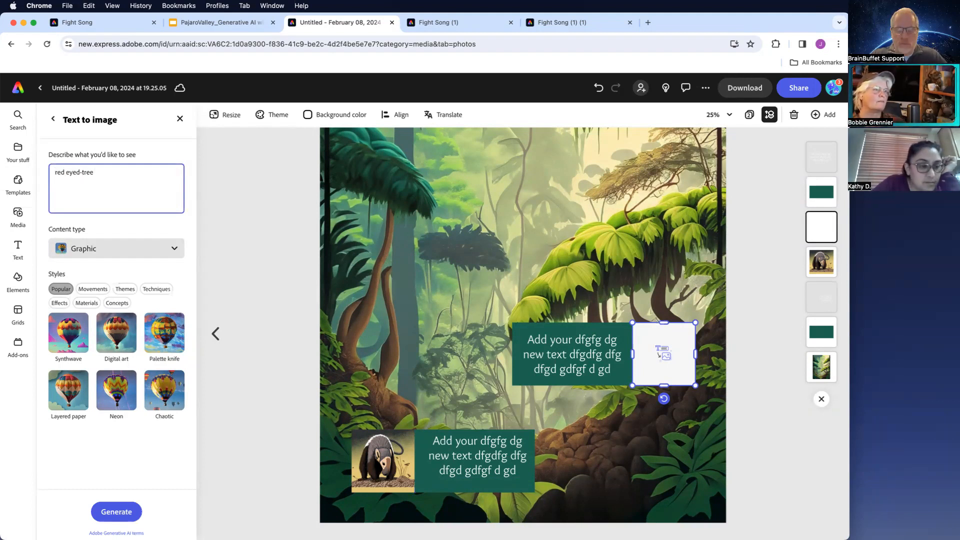
{"action": "left_click", "coordinate": [117, 511]}
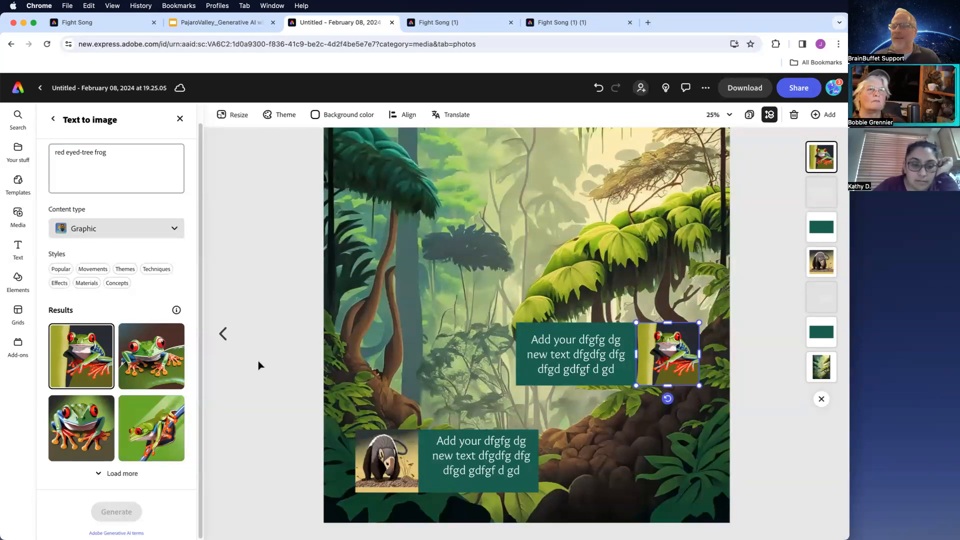
- Add the 'Power' logo text template from the Logos collection and move it to the top of the page
{"action": "scroll", "coordinate": [259, 366], "scroll_direction": "down", "scroll_amount": 5}
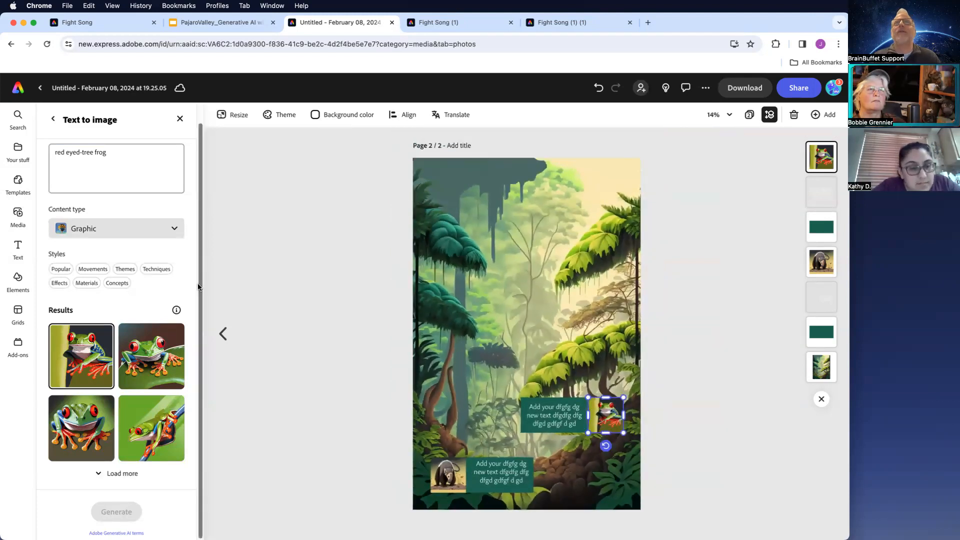
{"action": "left_click", "coordinate": [10, 243]}
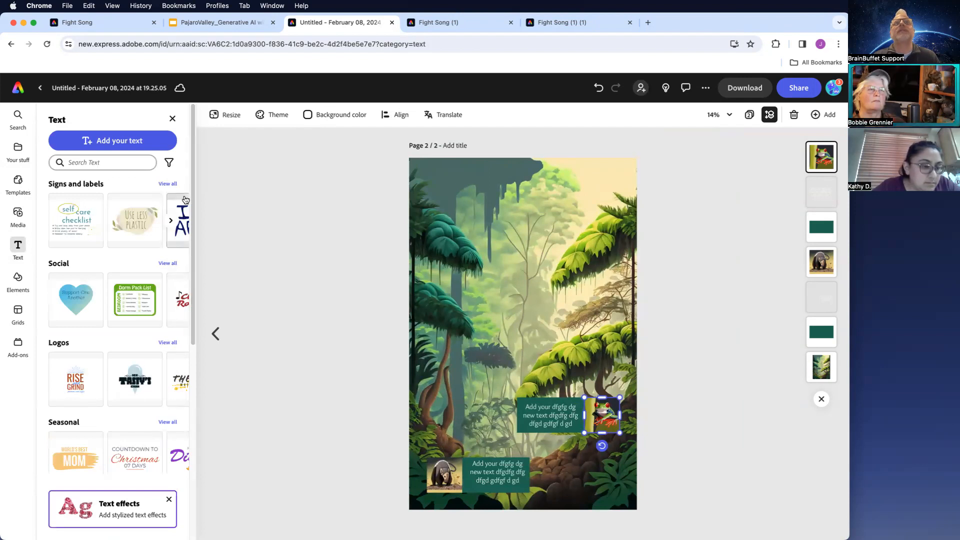
{"action": "left_click", "coordinate": [171, 345]}
{"action": "left_click_drag", "start_coordinate": [190, 302], "coordinate": [194, 474]}
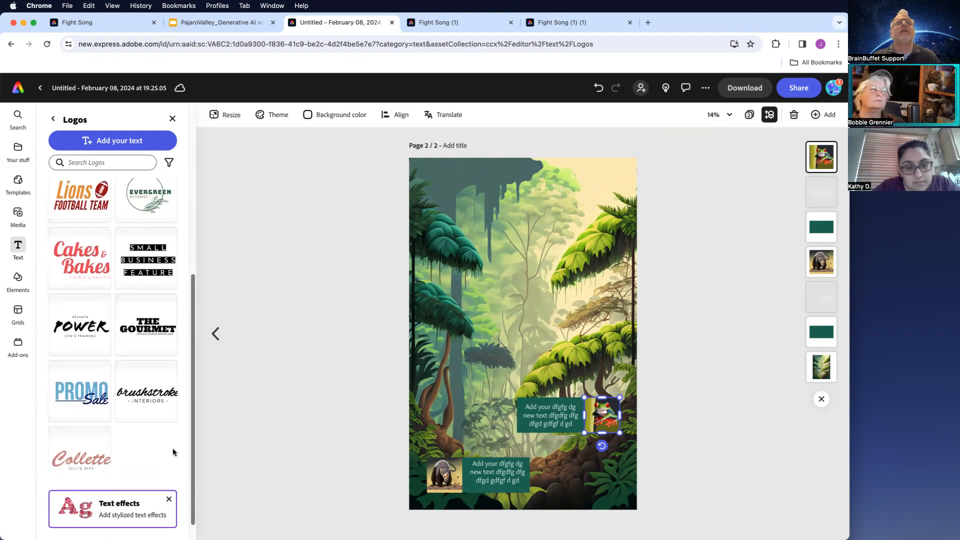
{"action": "left_click", "coordinate": [83, 330]}
{"action": "left_click_drag", "start_coordinate": [525, 342], "coordinate": [529, 220]}
- Replace the logo's small top line with 'AMAZON'
{"action": "left_click", "coordinate": [533, 196]}
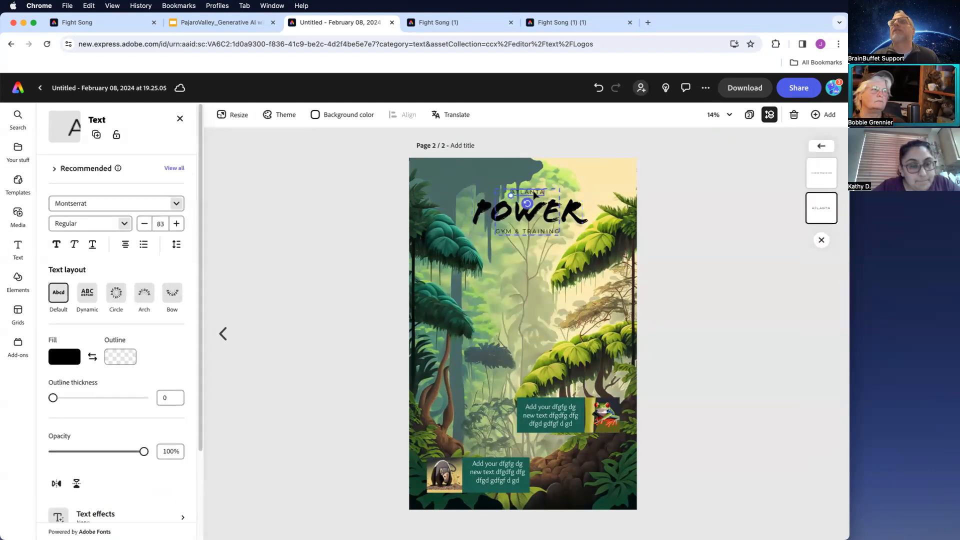
{"action": "left_click", "coordinate": [532, 198]}
{"action": "left_click", "coordinate": [533, 200]}
{"action": "left_click", "coordinate": [532, 201]}
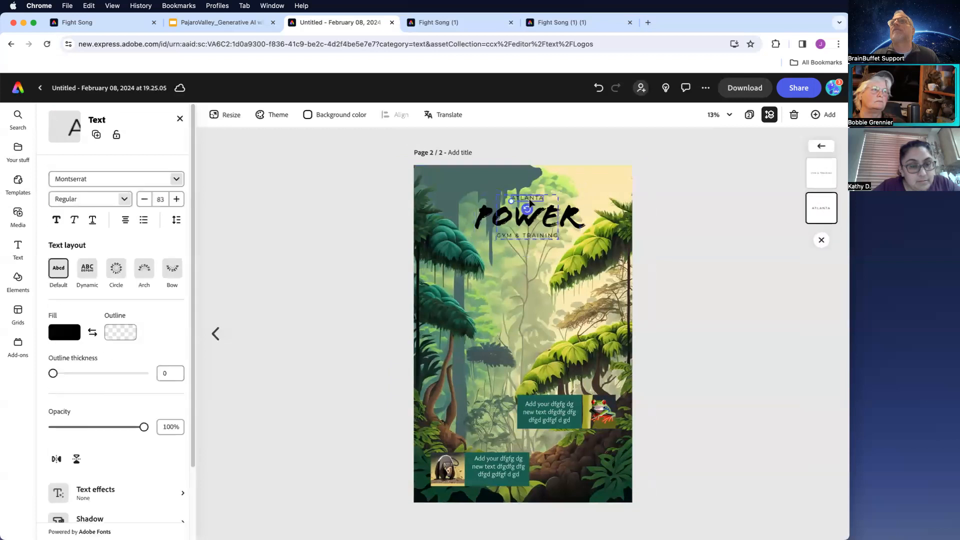
{"action": "double_click", "coordinate": [531, 201]}
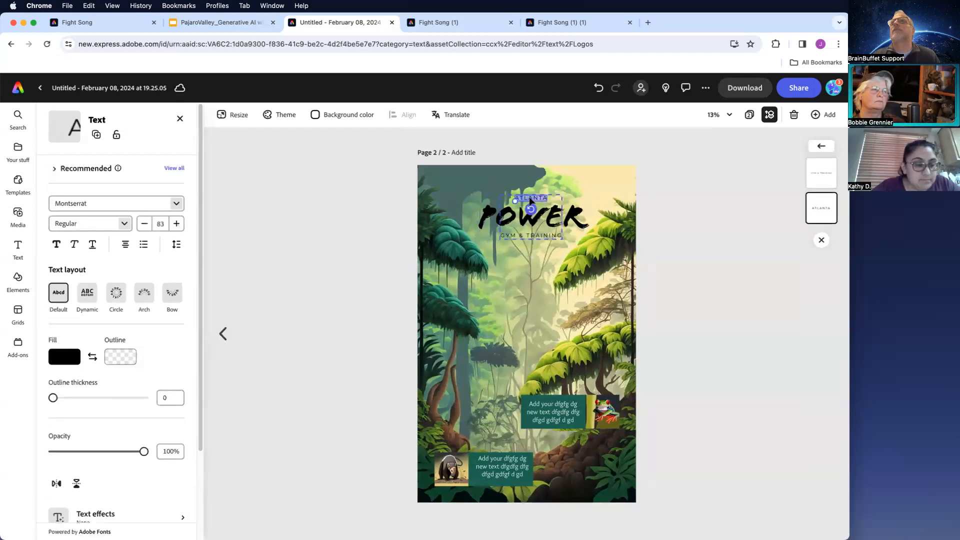
{"action": "type", "text": "AMAZON"}
{"action": "left_click_drag", "start_coordinate": [516, 201], "coordinate": [543, 200]}
{"action": "left_click", "coordinate": [576, 213]}
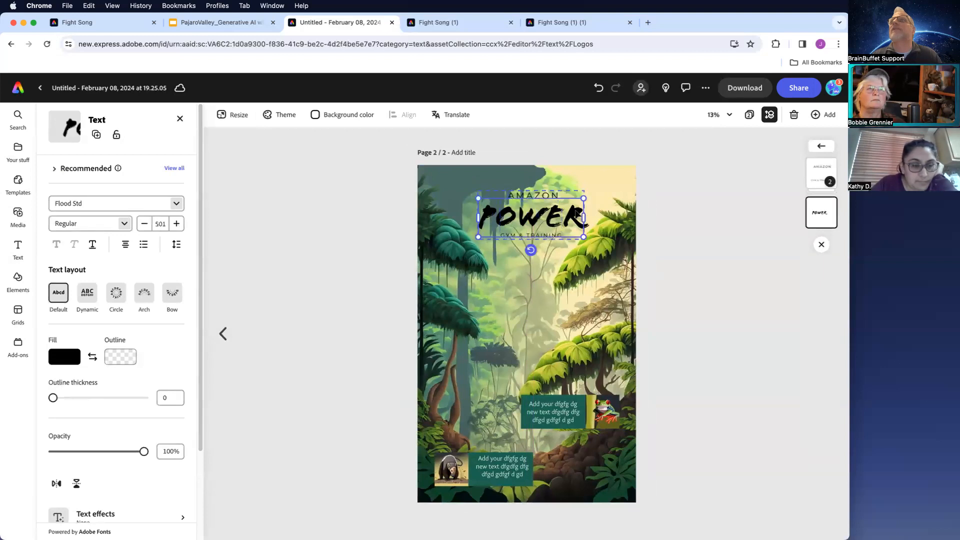
- Replace the logo's main word with 'RAINFOREST' and widen its text box to fit on one line
{"action": "double_click", "coordinate": [561, 217]}
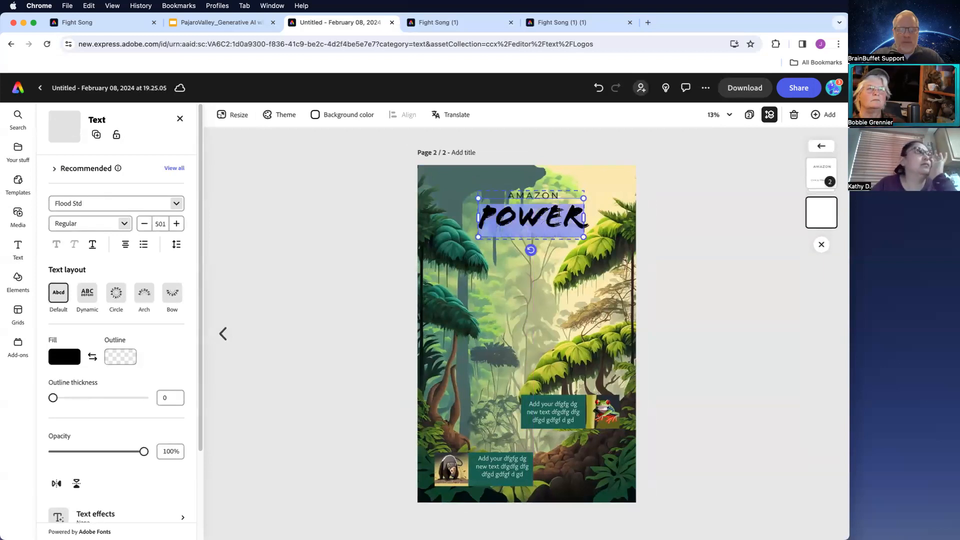
{"action": "type", "text": "KAINFOREST"}
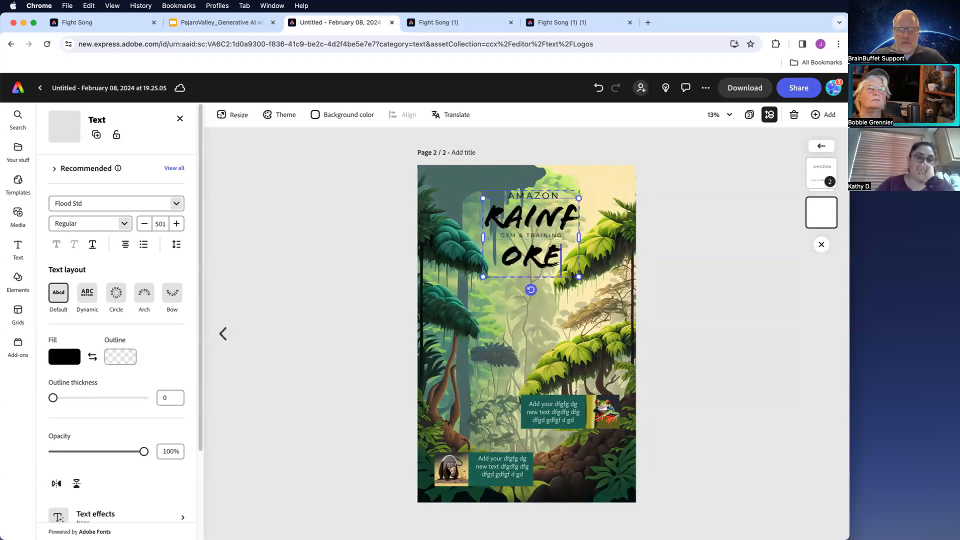
{"action": "left_click_drag", "start_coordinate": [579, 258], "coordinate": [688, 242]}
{"action": "left_click_drag", "start_coordinate": [644, 200], "coordinate": [596, 199]}
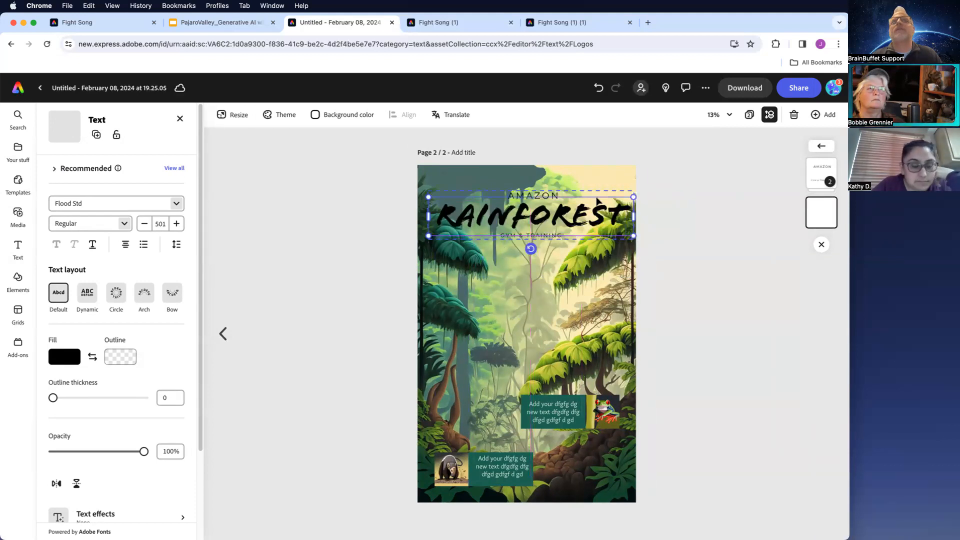
- Set the RAINFOREST text fill to a light green sampled from the background image with the eyedropper
{"action": "left_click", "coordinate": [59, 362]}
{"action": "left_click", "coordinate": [178, 263]}
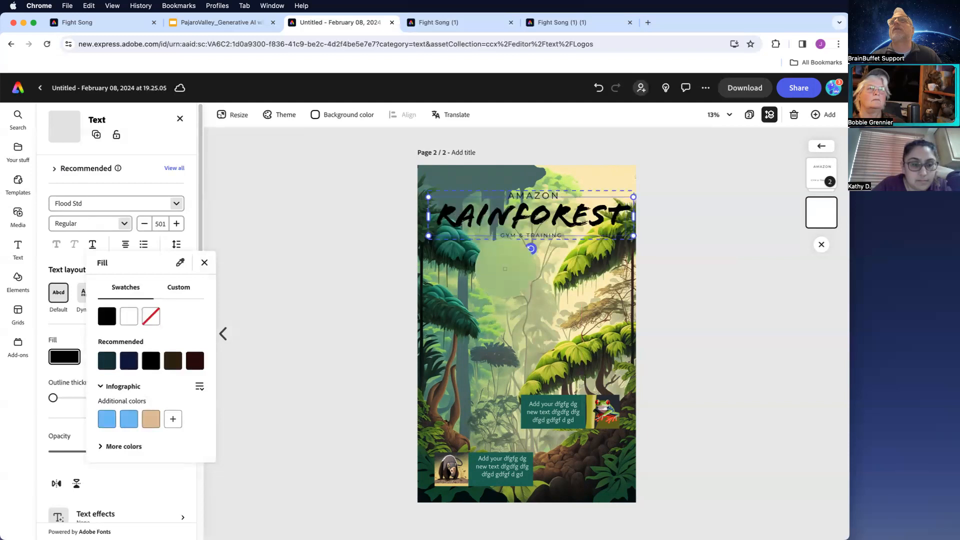
{"action": "left_click", "coordinate": [506, 271]}
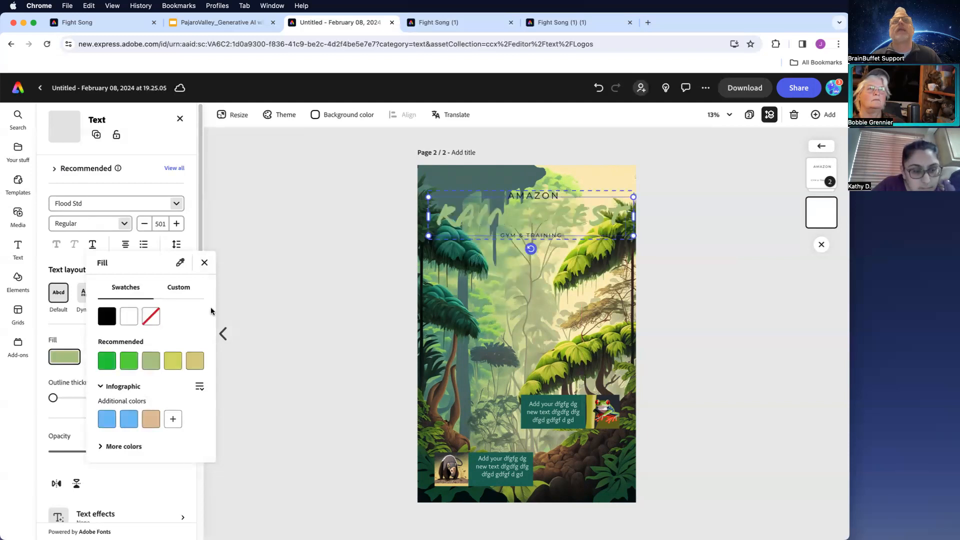
{"action": "left_click", "coordinate": [204, 263]}
- Apply the Smooth shadow to the RAINFOREST text
{"action": "scroll", "coordinate": [200, 283], "scroll_direction": "down", "scroll_amount": 5}
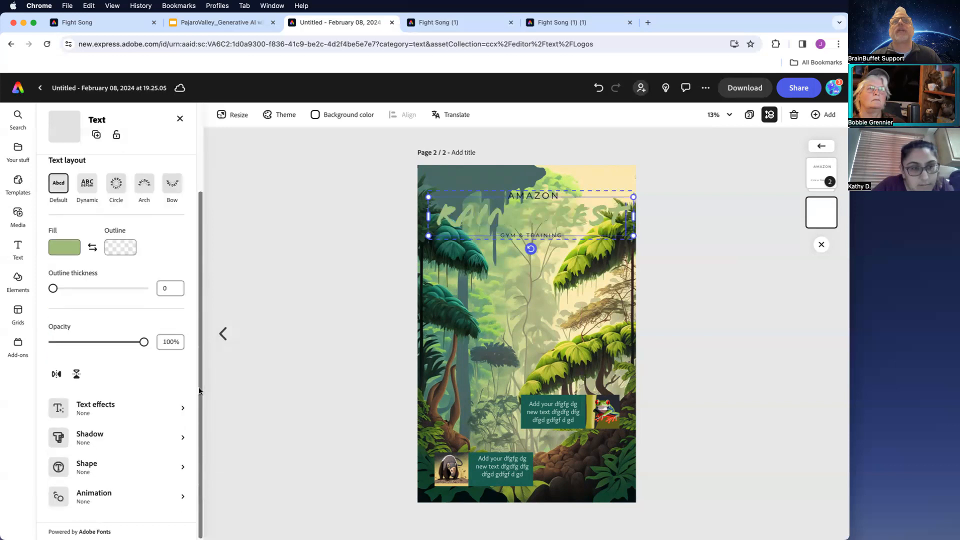
{"action": "left_click", "coordinate": [183, 439]}
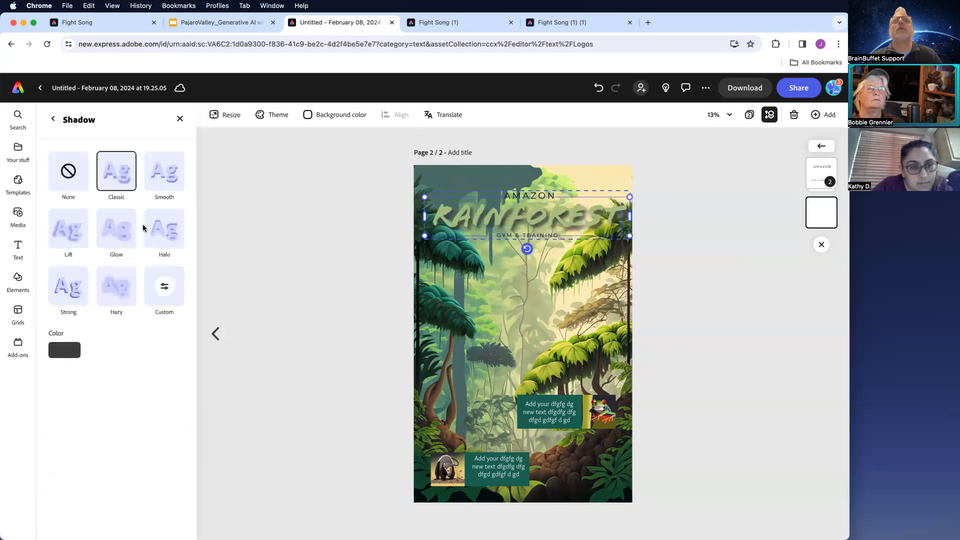
{"action": "left_click", "coordinate": [164, 186]}
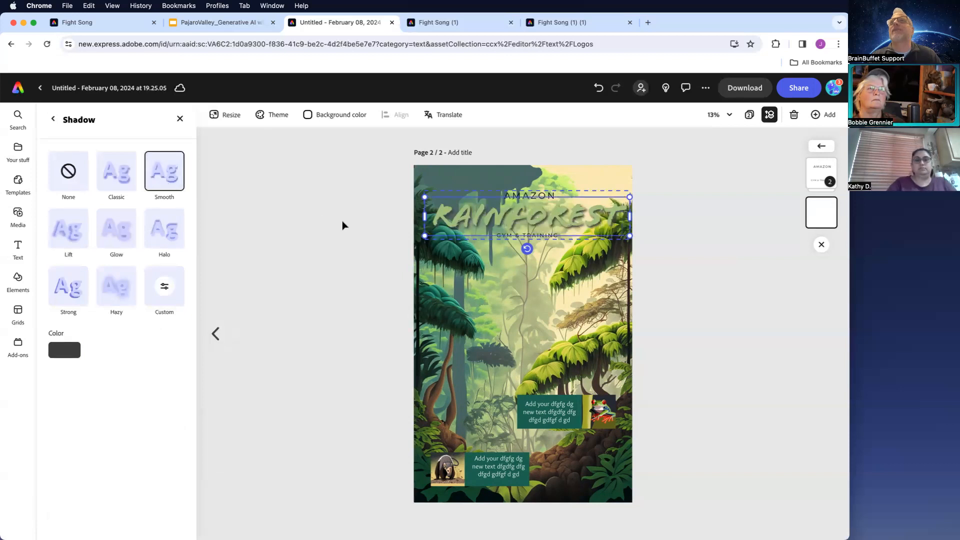
- Delete the 'GYM & TRAINING' line beneath the title
{"action": "left_click", "coordinate": [520, 238]}
{"action": "left_click", "coordinate": [521, 236]}
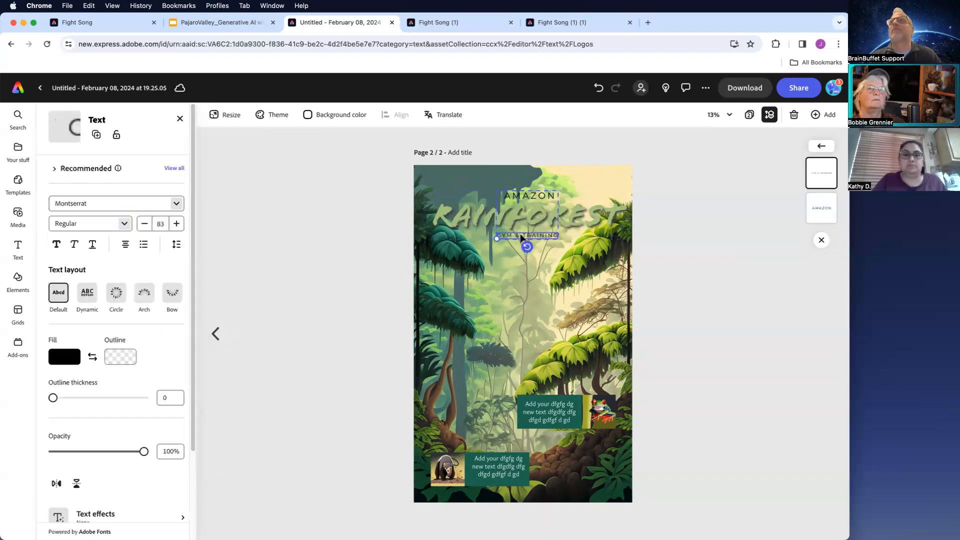
{"action": "key", "text": "Delete"}
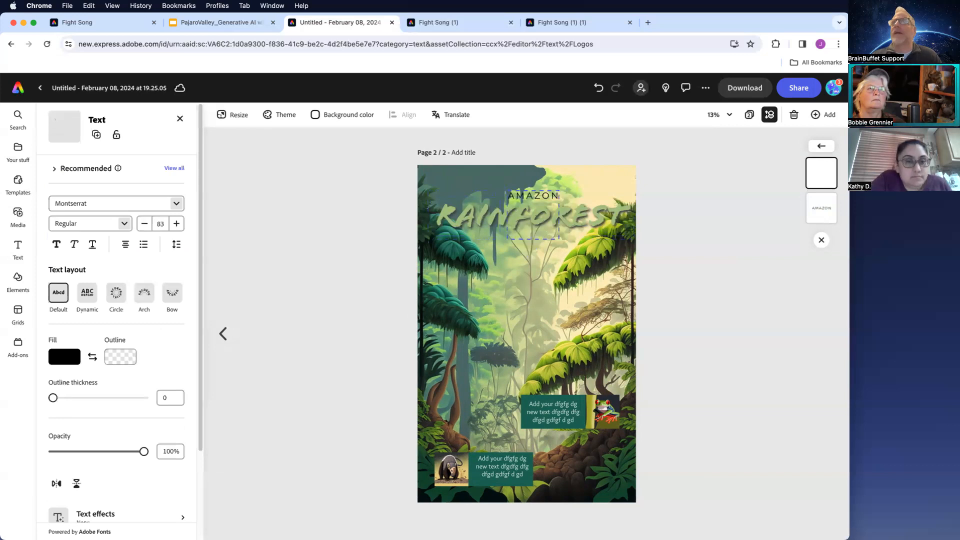
{"action": "left_click", "coordinate": [342, 258]}
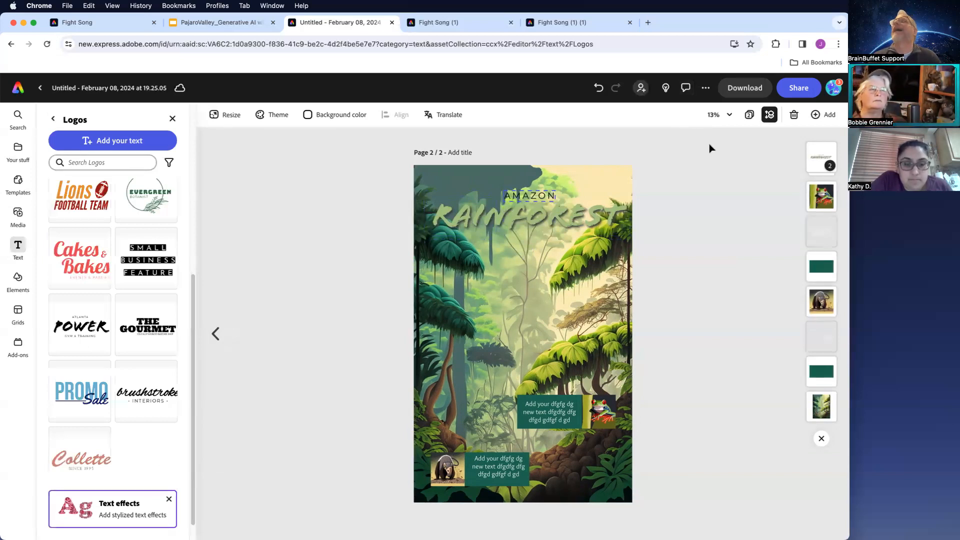
- Publish the design to the web with remixing allowed, then open the published link and view both pages
{"action": "left_click", "coordinate": [799, 90]}
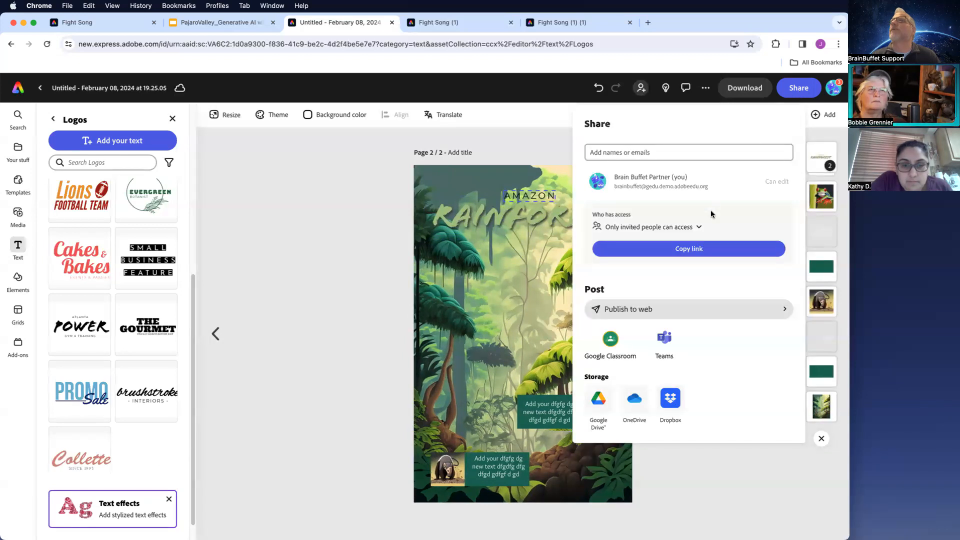
{"action": "left_click", "coordinate": [781, 311]}
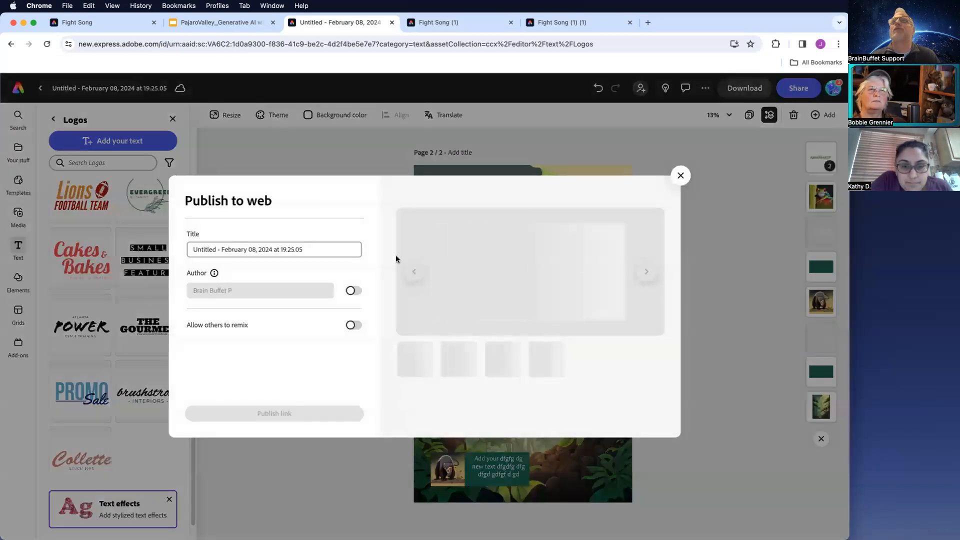
{"action": "left_click", "coordinate": [354, 326]}
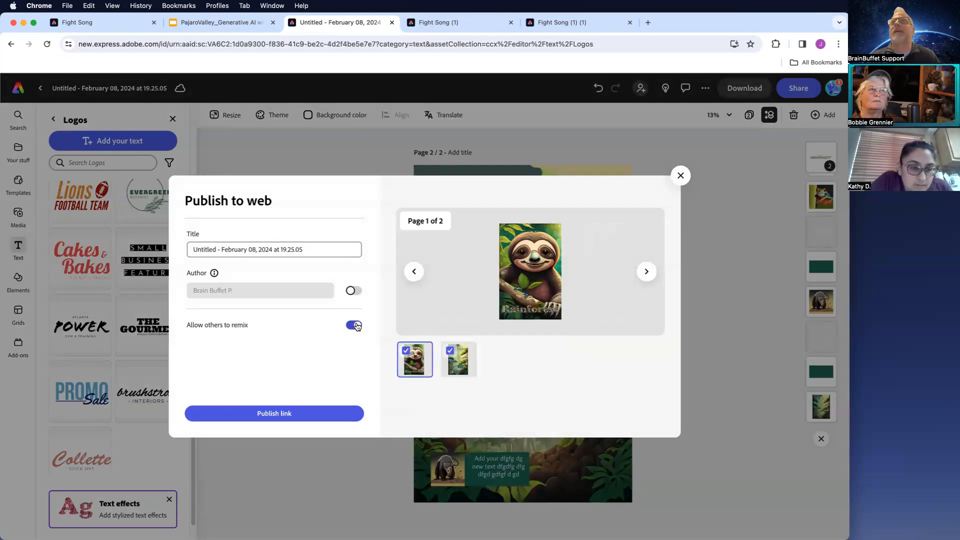
{"action": "left_click", "coordinate": [646, 273]}
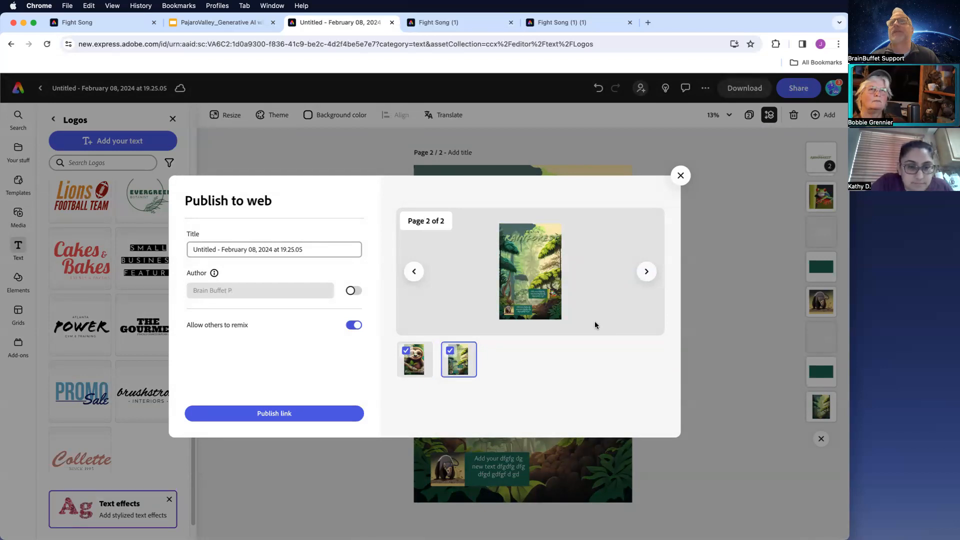
{"action": "left_click", "coordinate": [278, 407]}
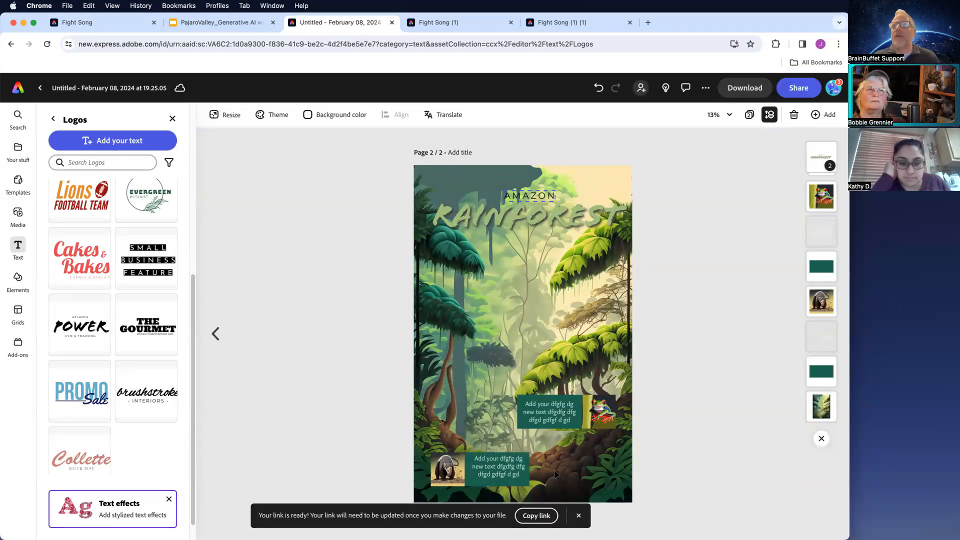
{"action": "left_click", "coordinate": [534, 515]}
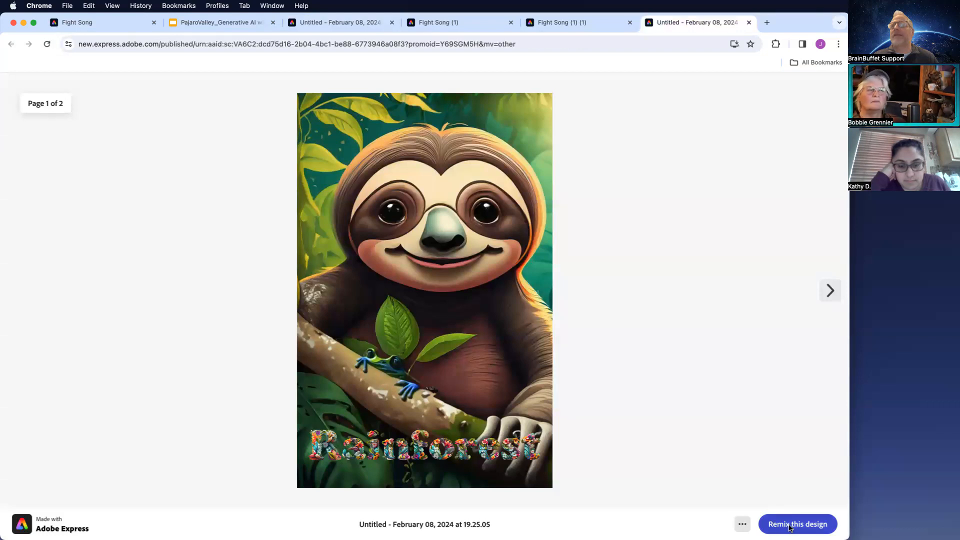
{"action": "left_click", "coordinate": [830, 291]}
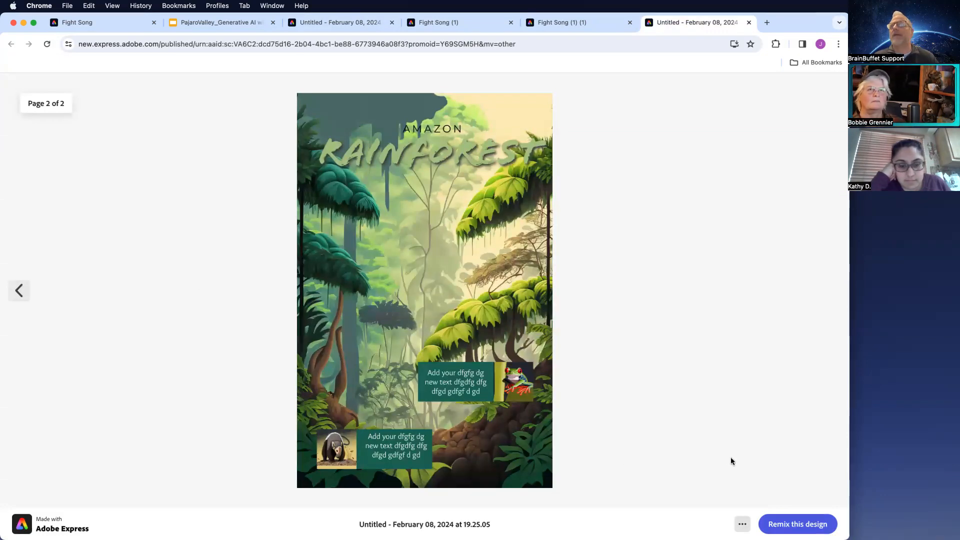
- Remix the published rainforest design into an editable copy and view its second page
{"action": "left_click", "coordinate": [804, 527]}
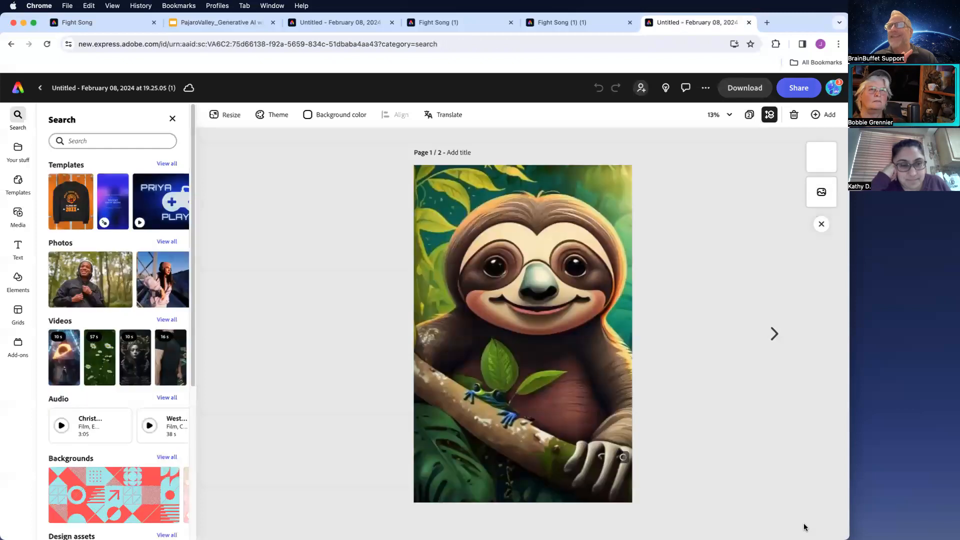
{"action": "left_click", "coordinate": [775, 333]}
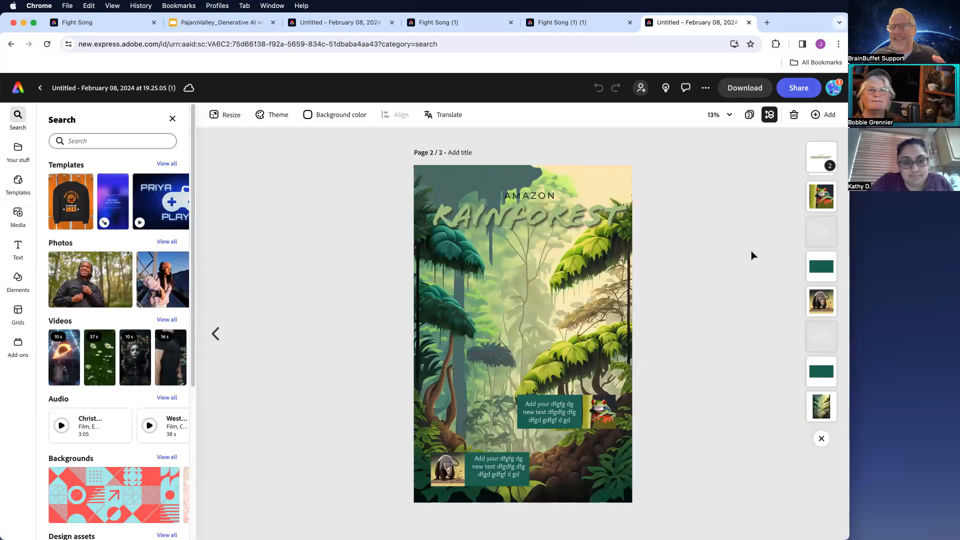
- Switch to the slides presentation and examine the Fight Song example slide with its published link
{"action": "left_click", "coordinate": [225, 24]}
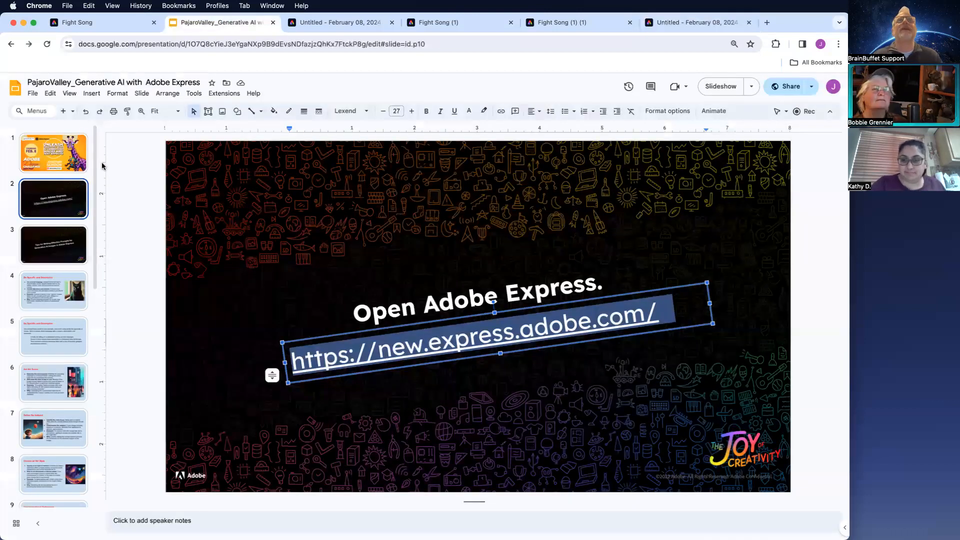
{"action": "left_click_drag", "start_coordinate": [94, 179], "coordinate": [109, 421]}
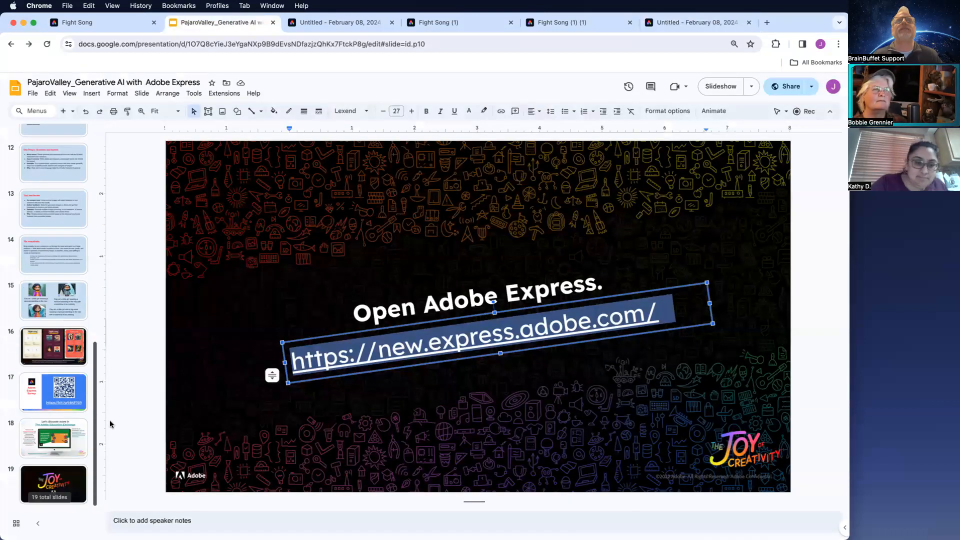
{"action": "left_click", "coordinate": [35, 341]}
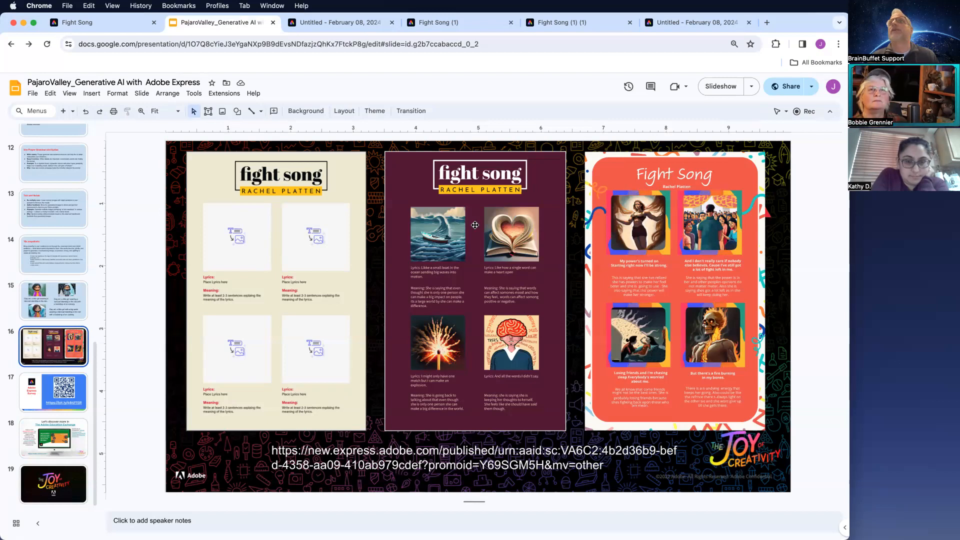
{"action": "scroll", "coordinate": [467, 261], "scroll_direction": "up", "scroll_amount": 5}
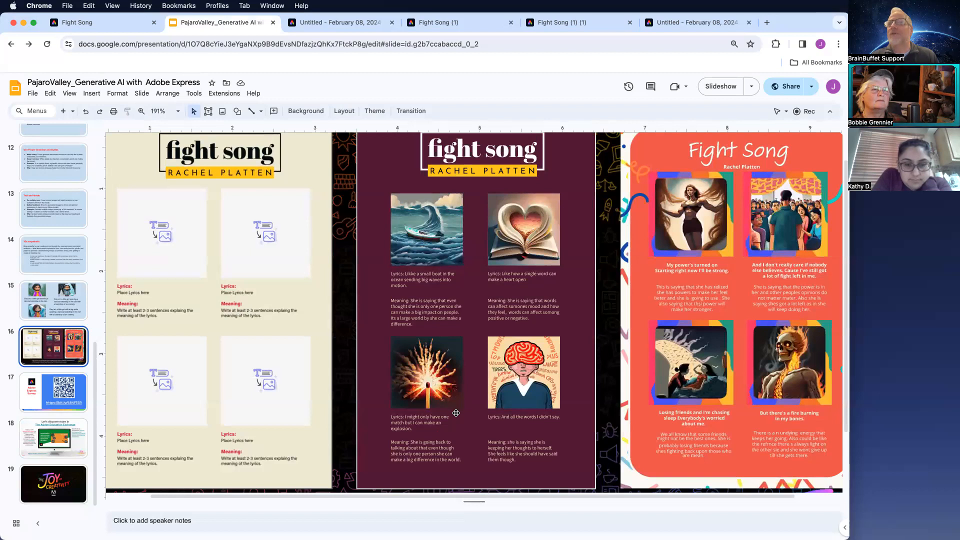
{"action": "scroll", "coordinate": [457, 414], "scroll_direction": "down", "scroll_amount": 1}
{"action": "scroll", "coordinate": [456, 413], "scroll_direction": "down", "scroll_amount": 2}
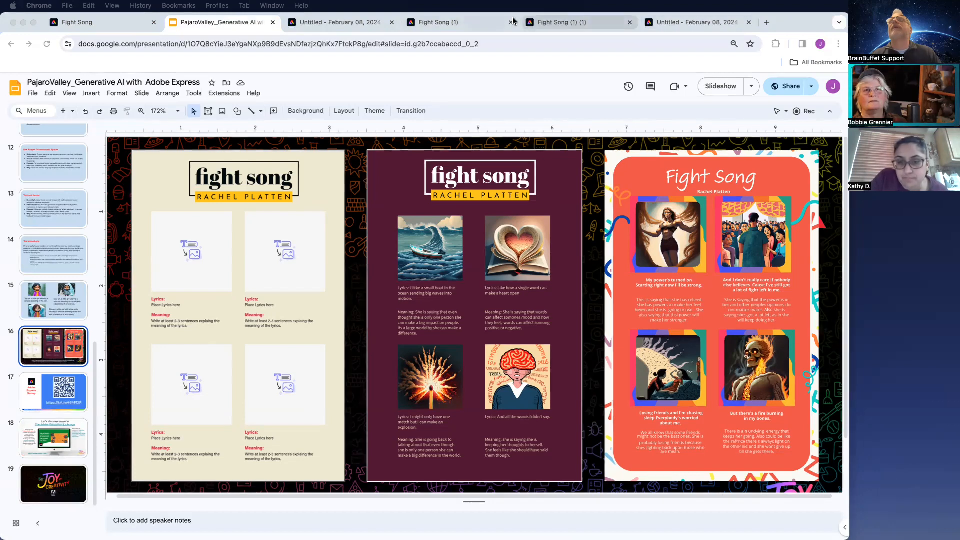
- Open the Fight Song published link in a new tab and remix the design
{"action": "key", "text": "super+t"}
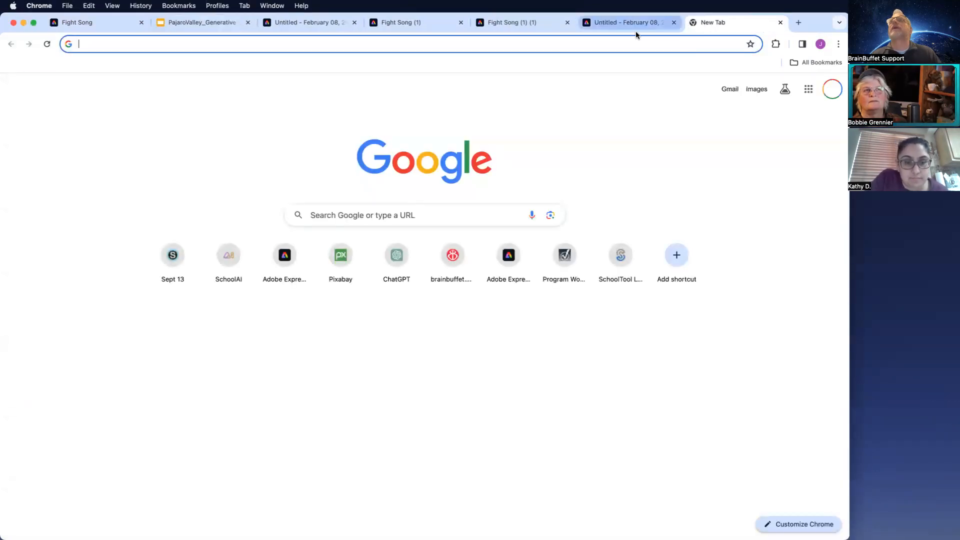
{"action": "left_click", "coordinate": [623, 44]}
{"action": "type", "text": "https://new.express.adobe.com/published/urn:aaid:sc:VA6C2:4b2d36b9-befd-4358-aa09-410ab979cdef?promoid=Y69SGM5H&mv=other"}
{"action": "key", "text": "Return"}
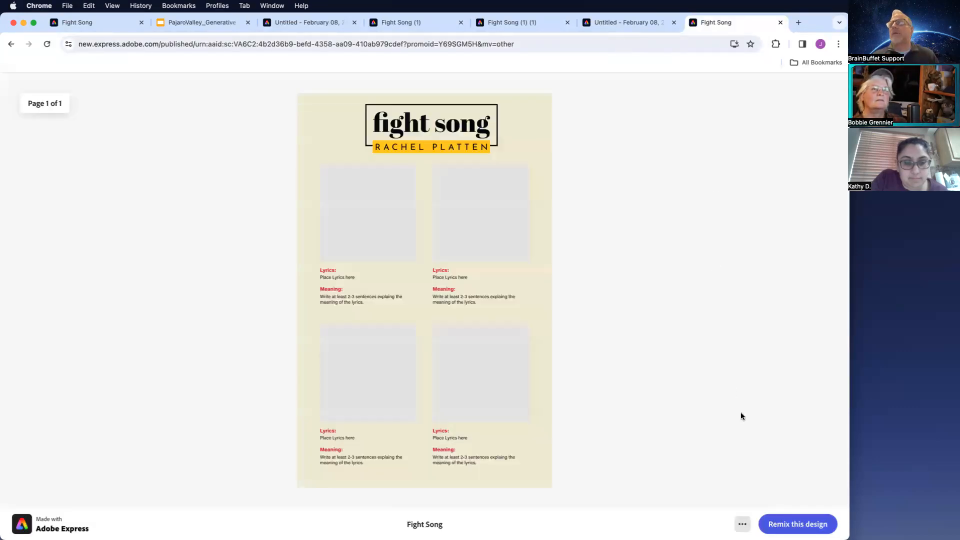
{"action": "left_click", "coordinate": [796, 524]}
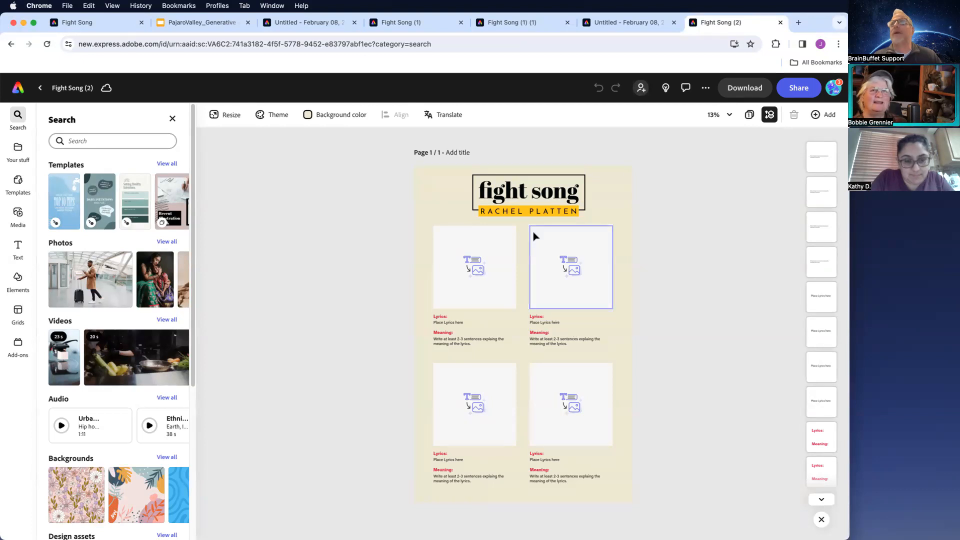
- Replace the 'fight song' title text with WW TWO
{"action": "left_click", "coordinate": [529, 196]}
{"action": "left_click", "coordinate": [529, 195]}
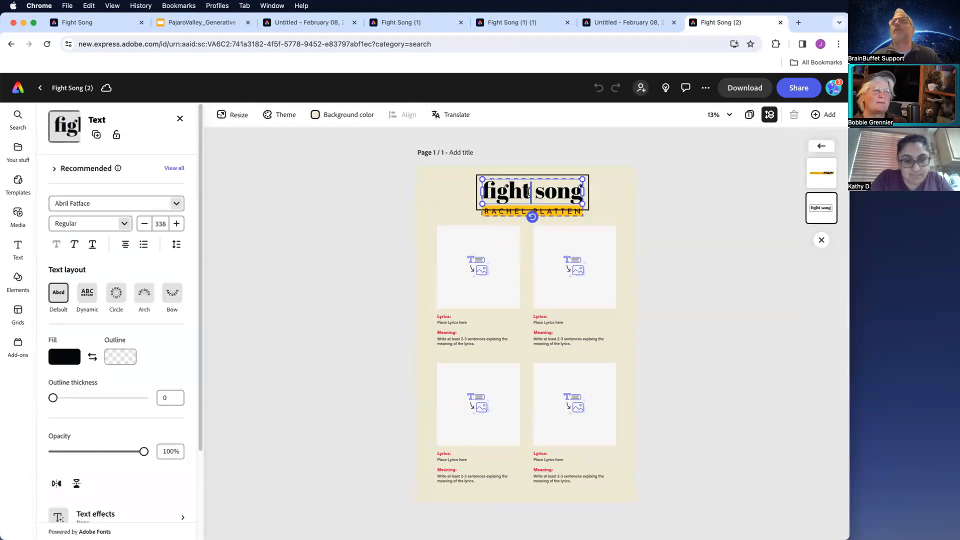
{"action": "double_click", "coordinate": [527, 192]}
{"action": "left_click_drag", "start_coordinate": [576, 195], "coordinate": [485, 191]}
{"action": "double_click", "coordinate": [484, 191]}
{"action": "left_click", "coordinate": [522, 189]}
{"action": "triple_click", "coordinate": [523, 188]}
{"action": "left_click", "coordinate": [522, 189]}
{"action": "triple_click", "coordinate": [523, 188]}
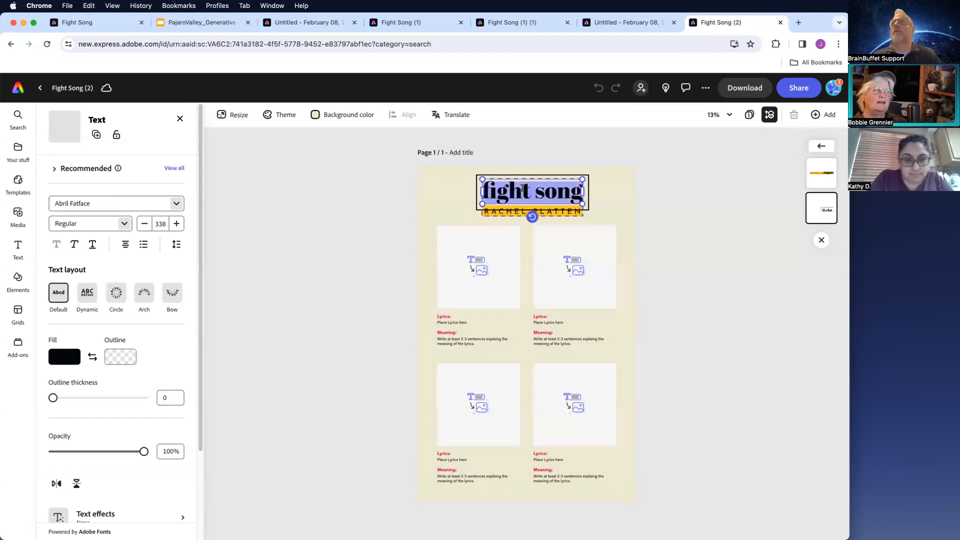
{"action": "type", "text": "WW"}
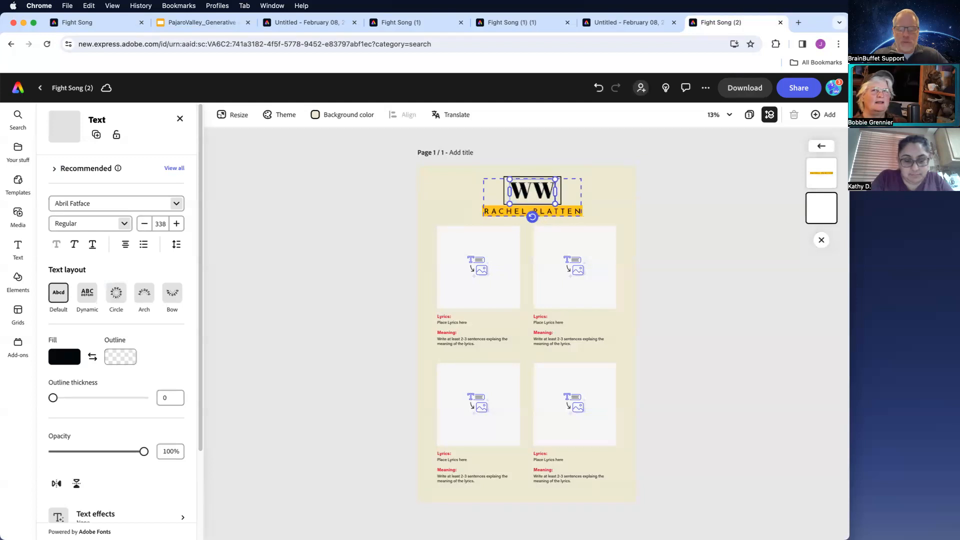
{"action": "type", "text": "TWO"}
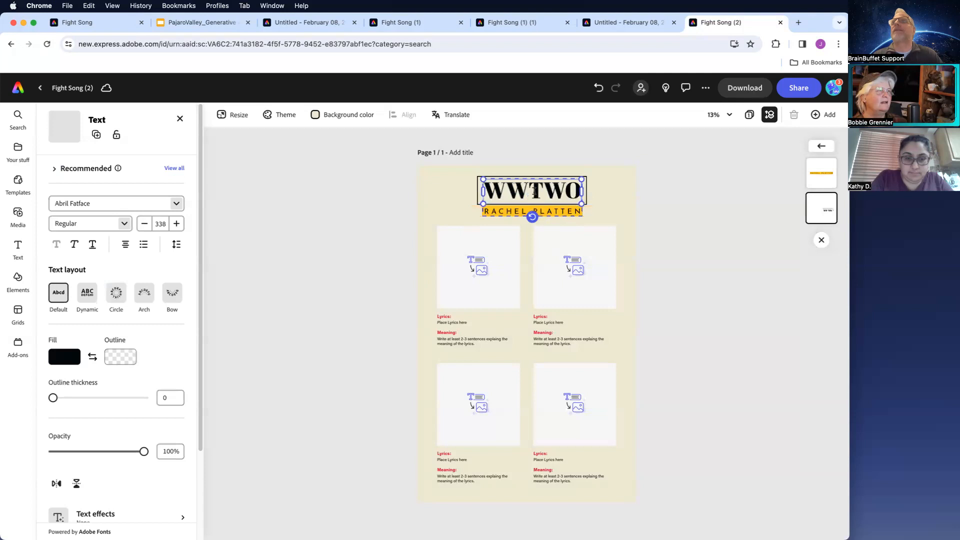
{"action": "left_click", "coordinate": [530, 190]}
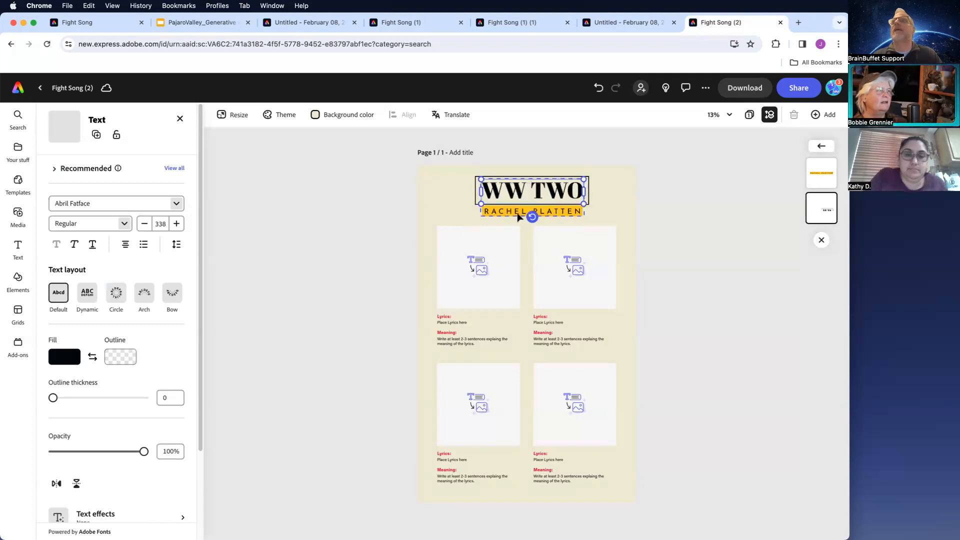
- Replace the subtitle with CAUSES & EFFECTS and narrow its text box to fit one line
{"action": "left_click", "coordinate": [519, 210]}
{"action": "double_click", "coordinate": [518, 211]}
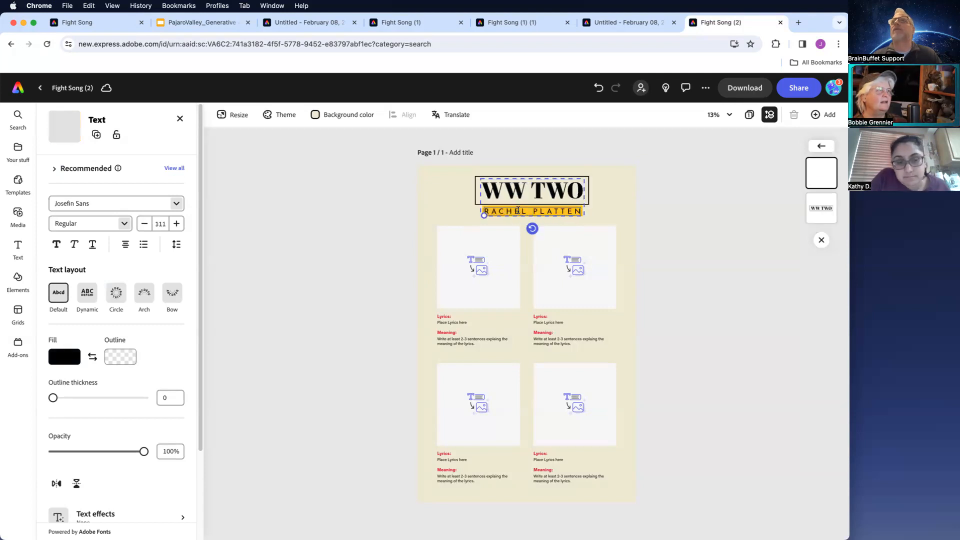
{"action": "triple_click", "coordinate": [518, 210]}
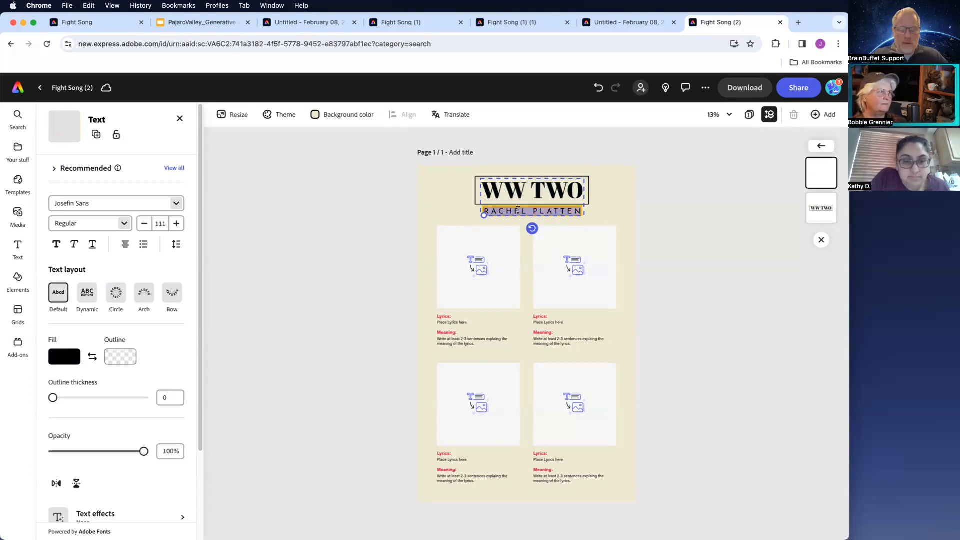
{"action": "type", "text": "CAUSES & EFFECTS"}
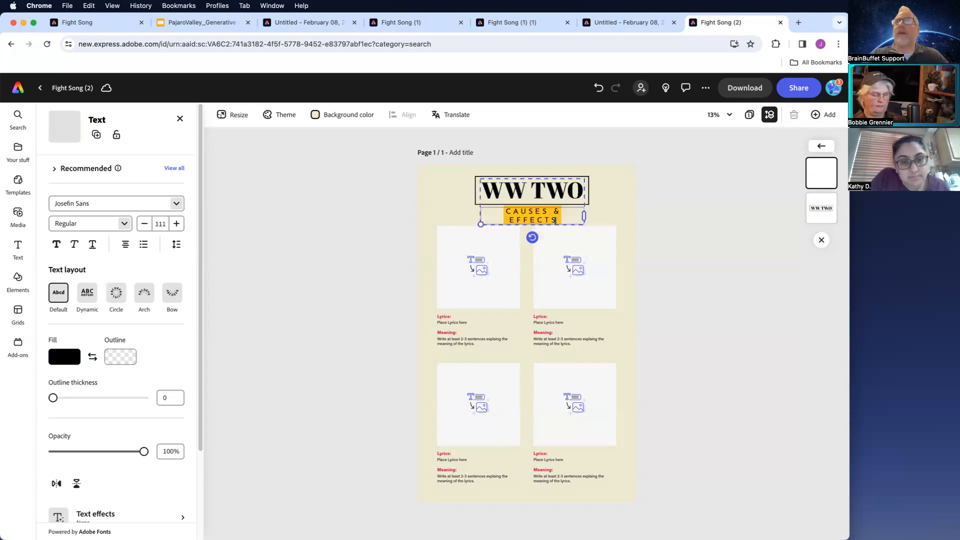
{"action": "mouse_move", "coordinate": [584, 216]}
{"action": "left_mouse_down"}
{"action": "mouse_move", "coordinate": [604, 213]}
{"action": "mouse_move", "coordinate": [565, 217]}
{"action": "left_mouse_up"}
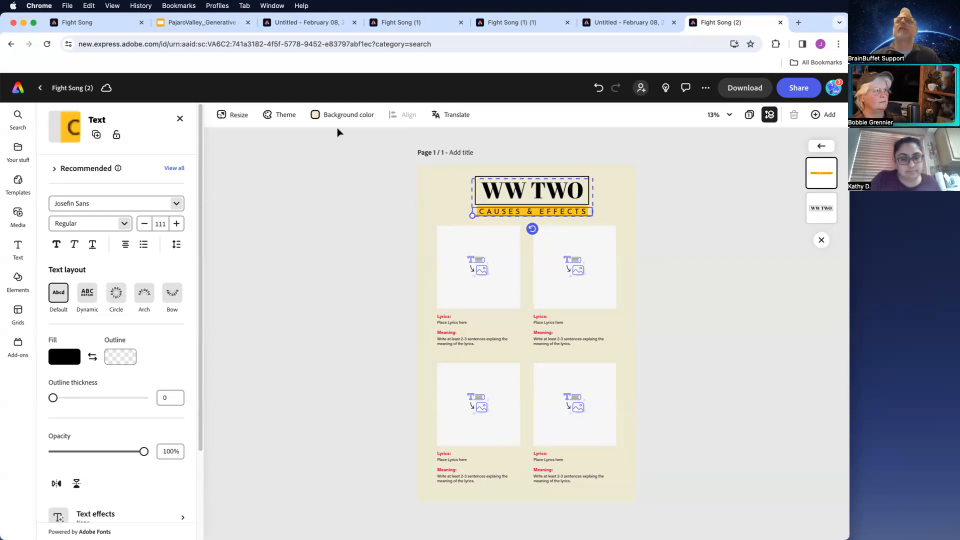
- Set the page background color to a dark olive green swatch
{"action": "left_click", "coordinate": [323, 116]}
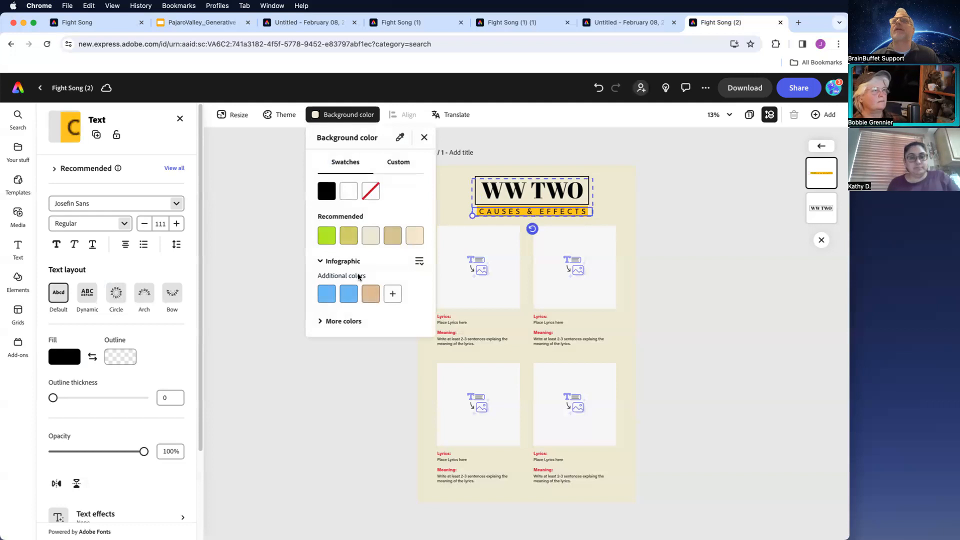
{"action": "left_click", "coordinate": [399, 137]}
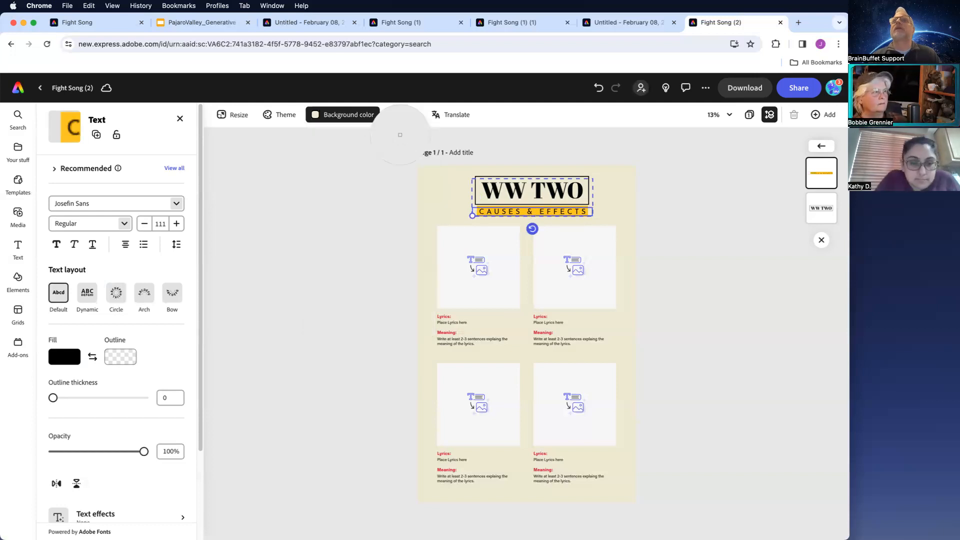
{"action": "left_click", "coordinate": [330, 117]}
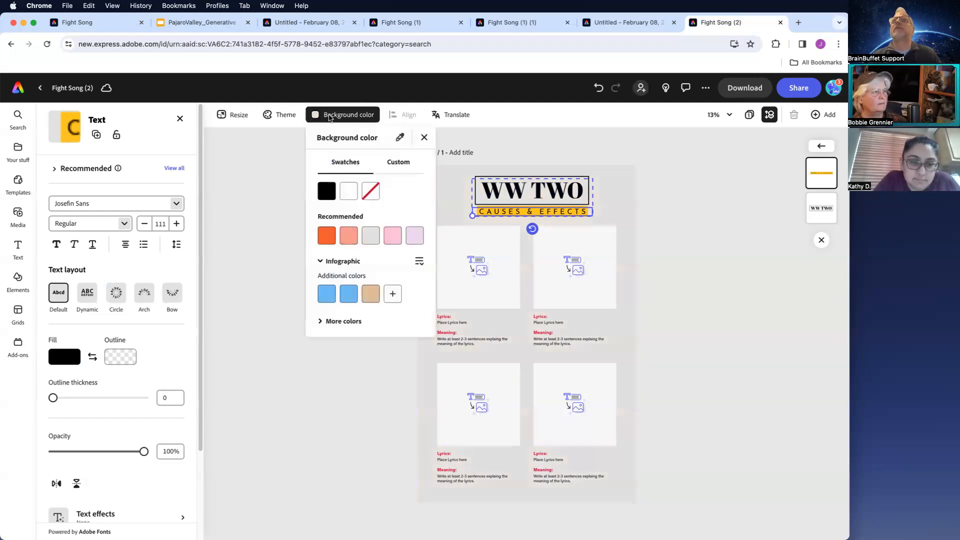
{"action": "left_click", "coordinate": [327, 324]}
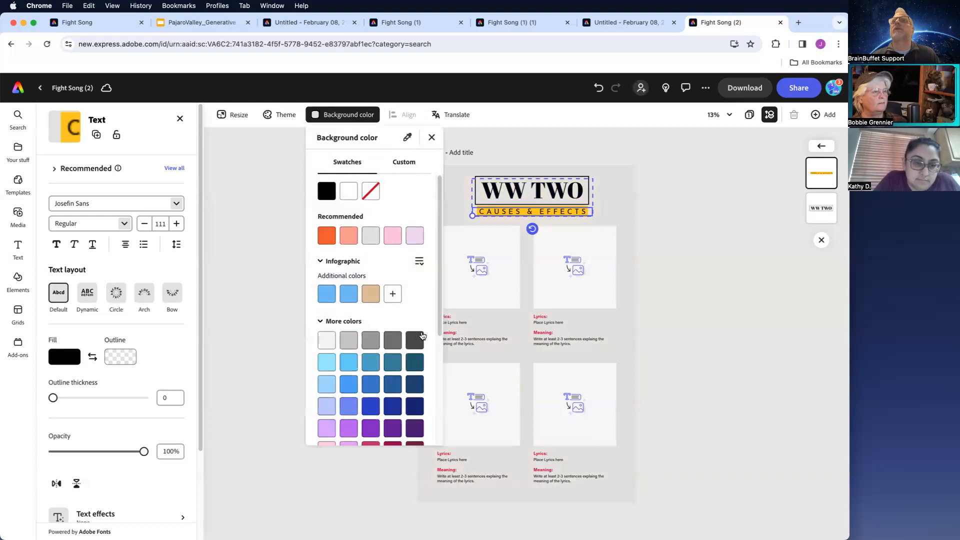
{"action": "scroll", "coordinate": [438, 340], "scroll_direction": "down", "scroll_amount": 6}
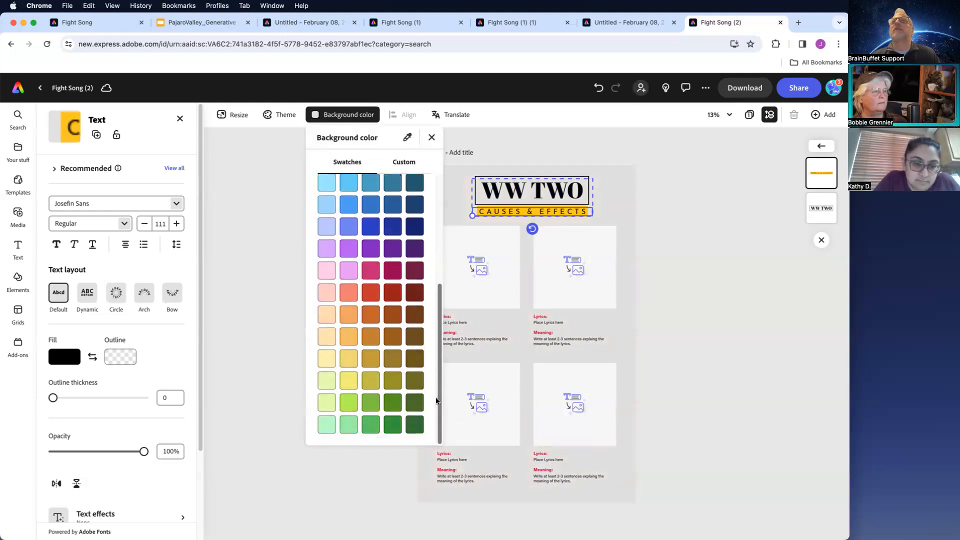
{"action": "left_click", "coordinate": [415, 380]}
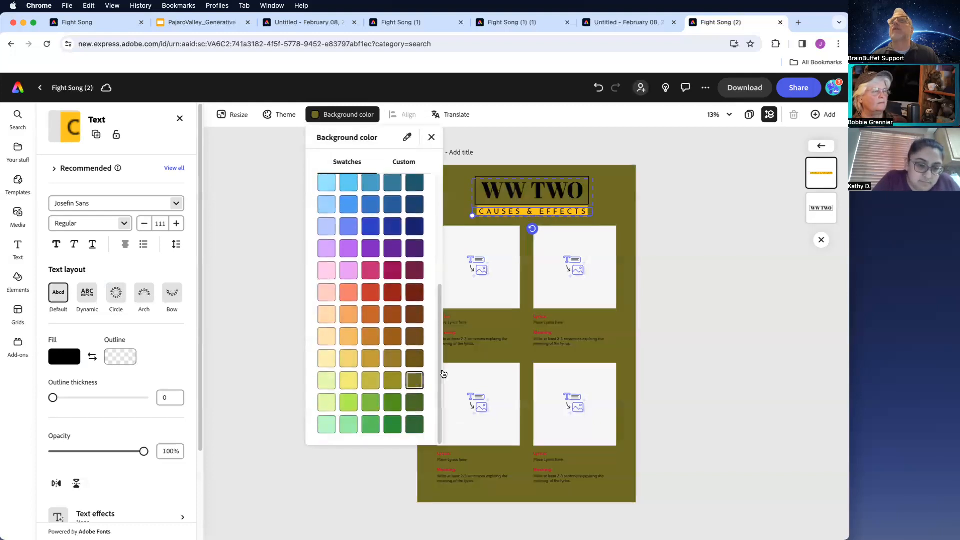
{"action": "left_click", "coordinate": [737, 277]}
{"action": "left_click", "coordinate": [737, 277]}
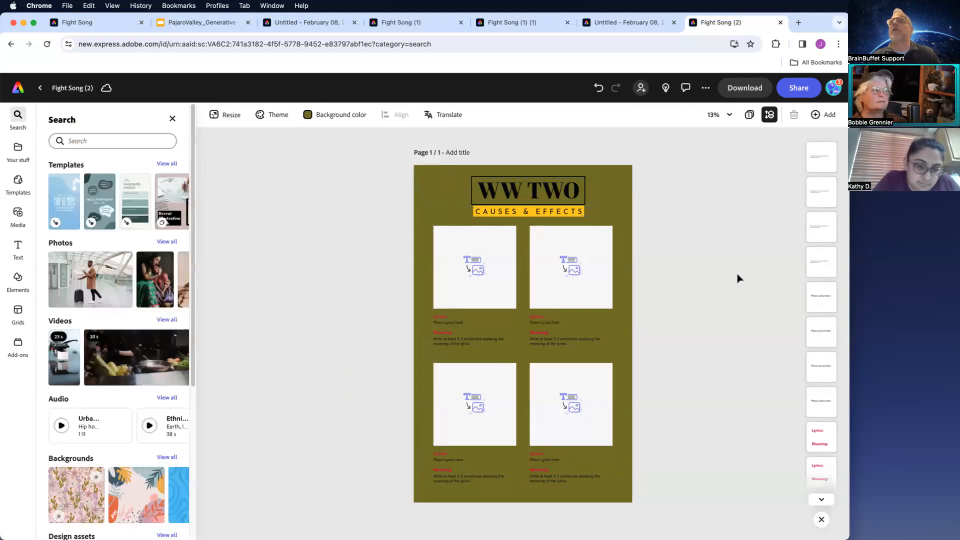
- Set the WW TWO title fill to white and its font to Alfarn
{"action": "left_click", "coordinate": [558, 188]}
{"action": "double_click", "coordinate": [558, 188]}
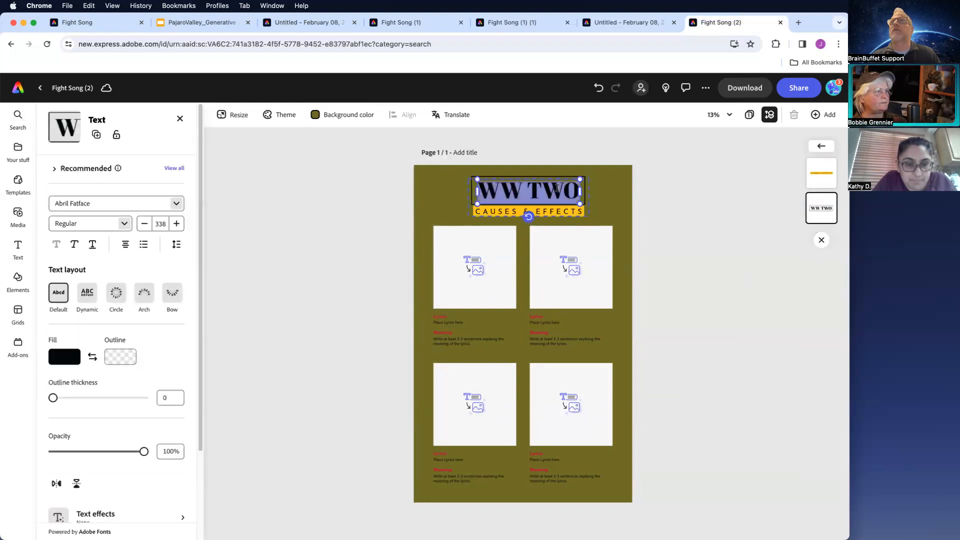
{"action": "left_click", "coordinate": [64, 357]}
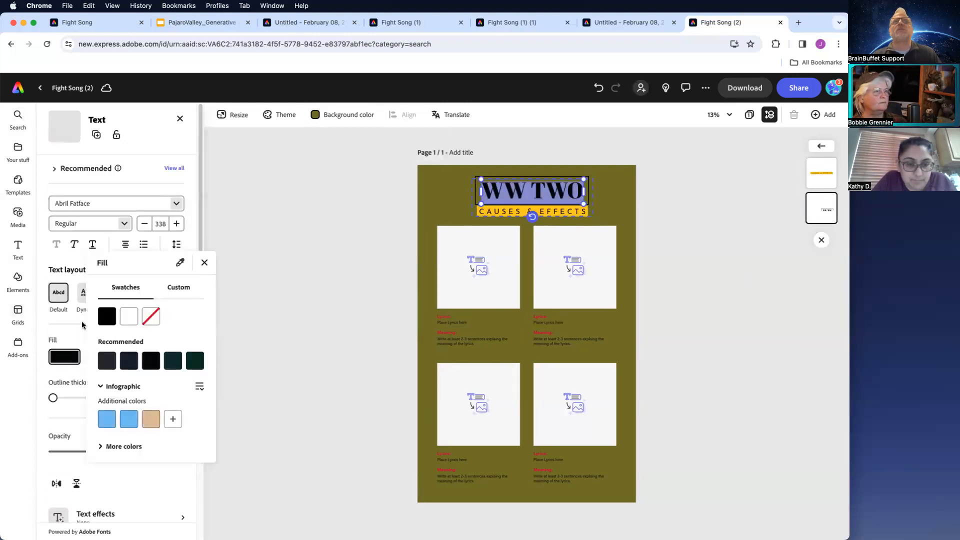
{"action": "left_click", "coordinate": [128, 315]}
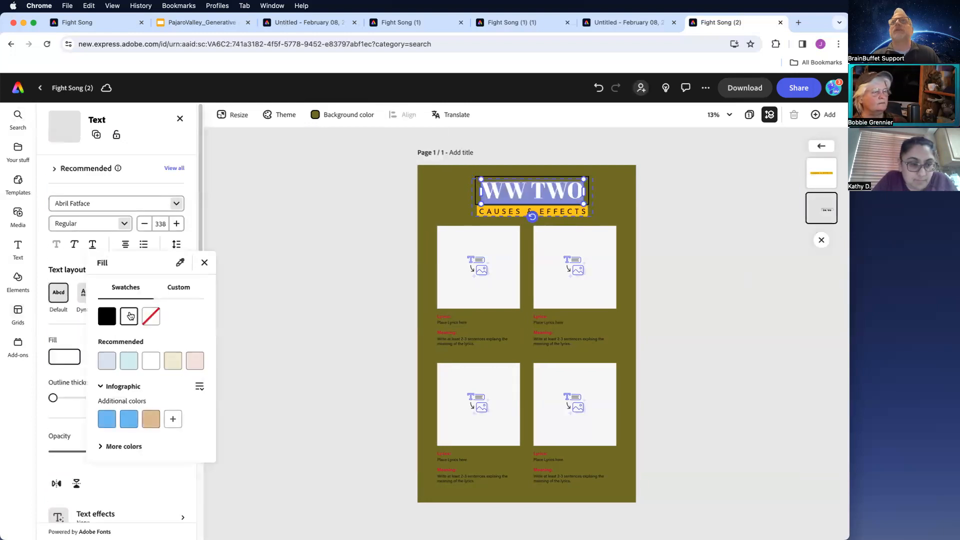
{"action": "left_click", "coordinate": [177, 207]}
{"action": "left_click", "coordinate": [177, 206]}
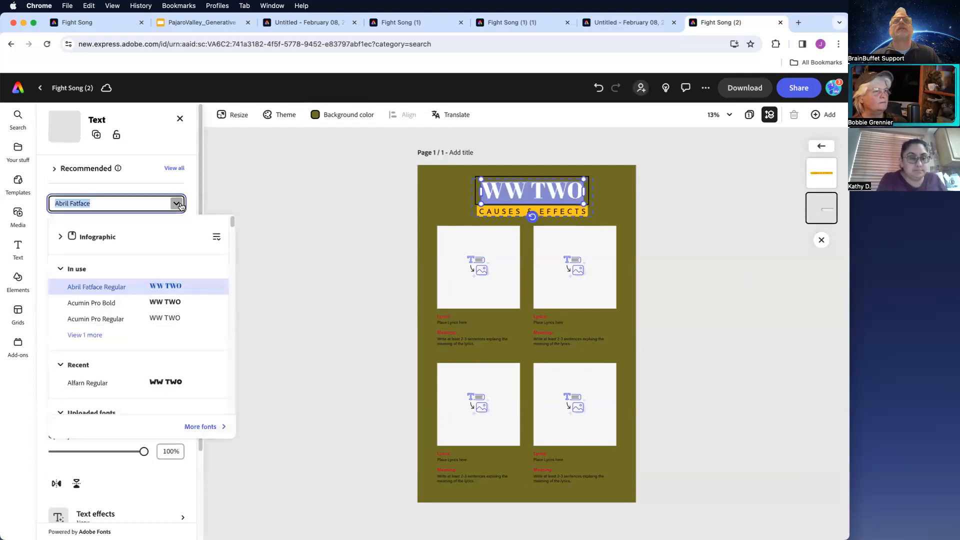
{"action": "left_click", "coordinate": [166, 381]}
{"action": "left_click", "coordinate": [308, 310]}
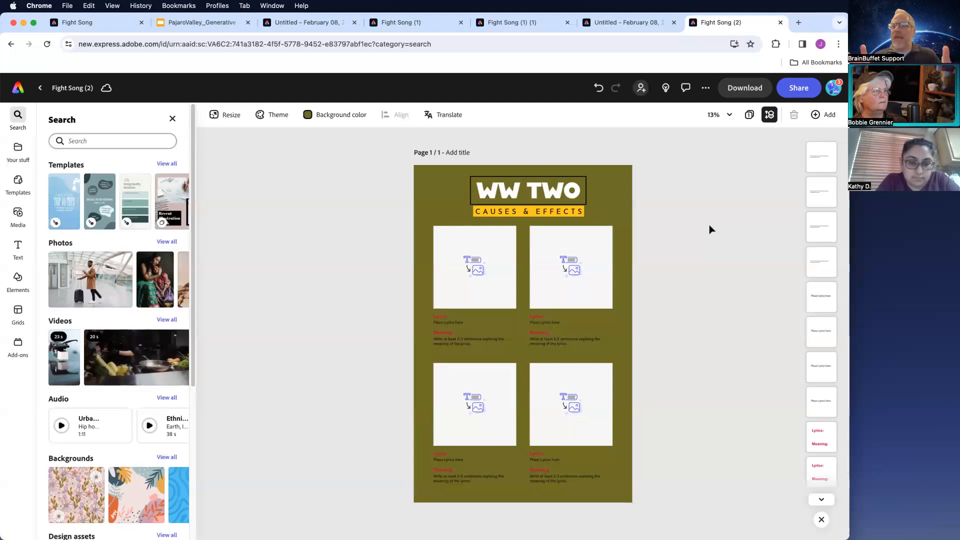
- Publish the design to the web with the title WWII and copy the link
{"action": "left_click", "coordinate": [794, 89]}
{"action": "left_click", "coordinate": [728, 307]}
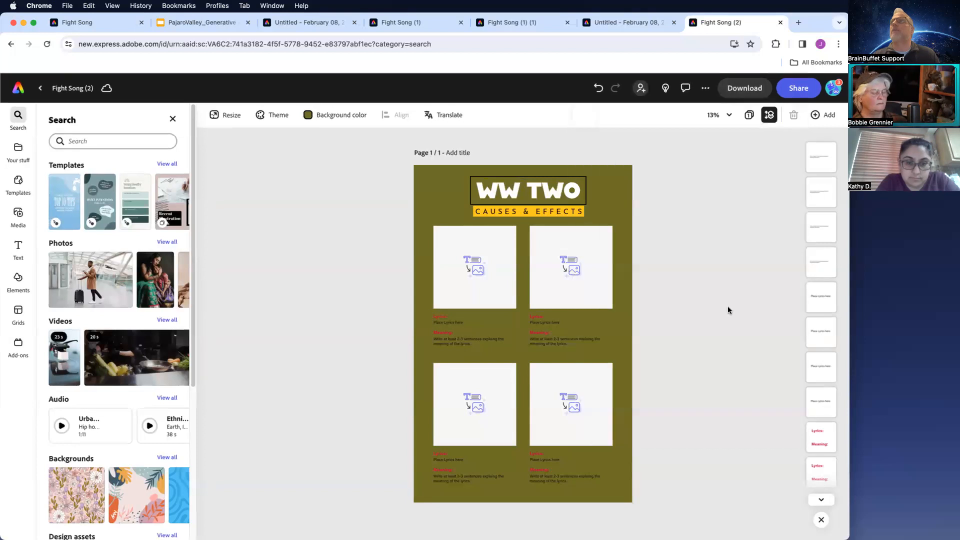
{"action": "left_click", "coordinate": [356, 325]}
{"action": "triple_click", "coordinate": [228, 247]}
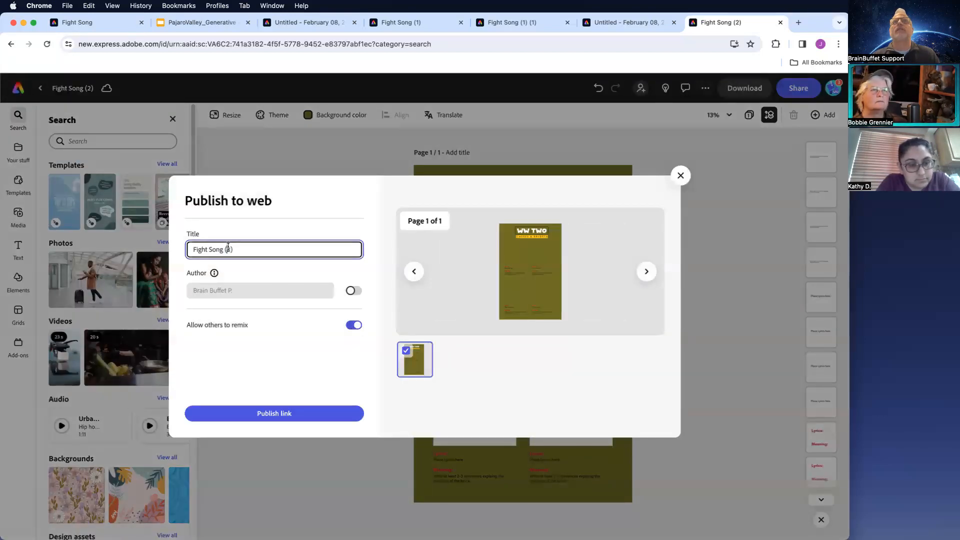
{"action": "type", "text": "WW"}
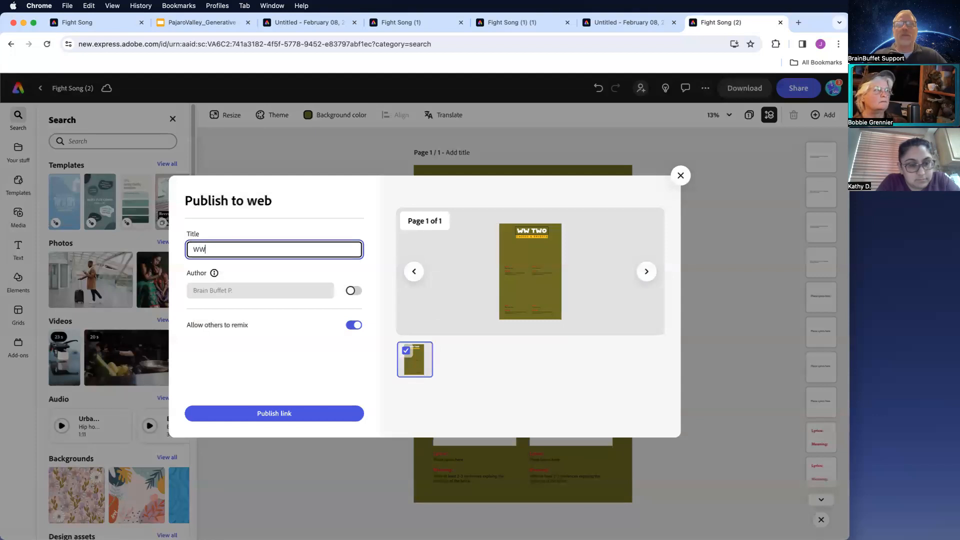
{"action": "type", "text": "II"}
{"action": "left_click", "coordinate": [271, 413]}
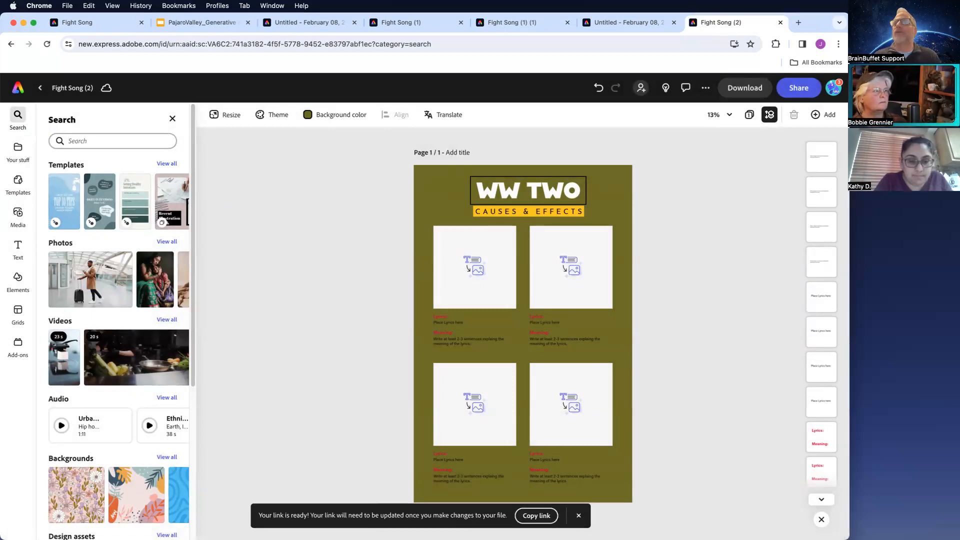
{"action": "left_click", "coordinate": [527, 516]}
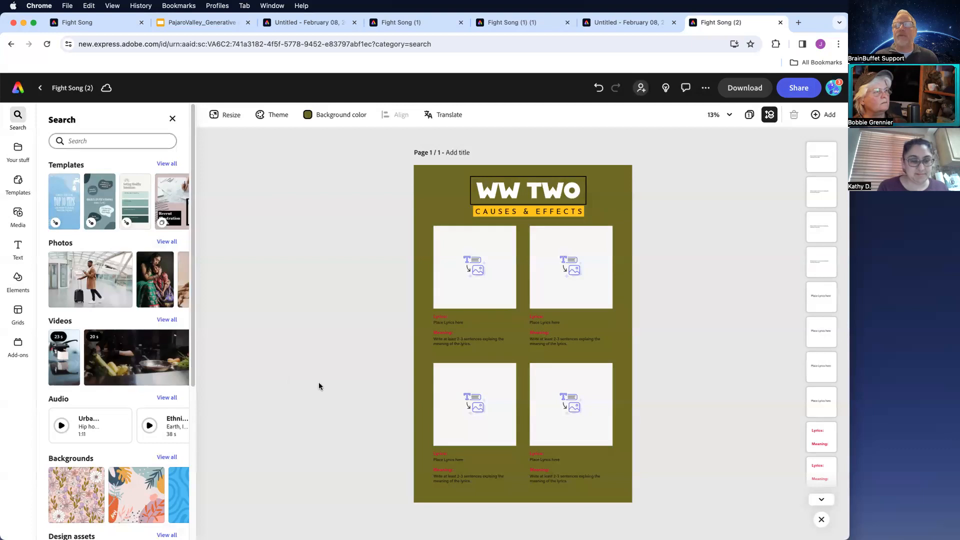
- Return to the slides presentation and go to slide 4
{"action": "left_click", "coordinate": [200, 22]}
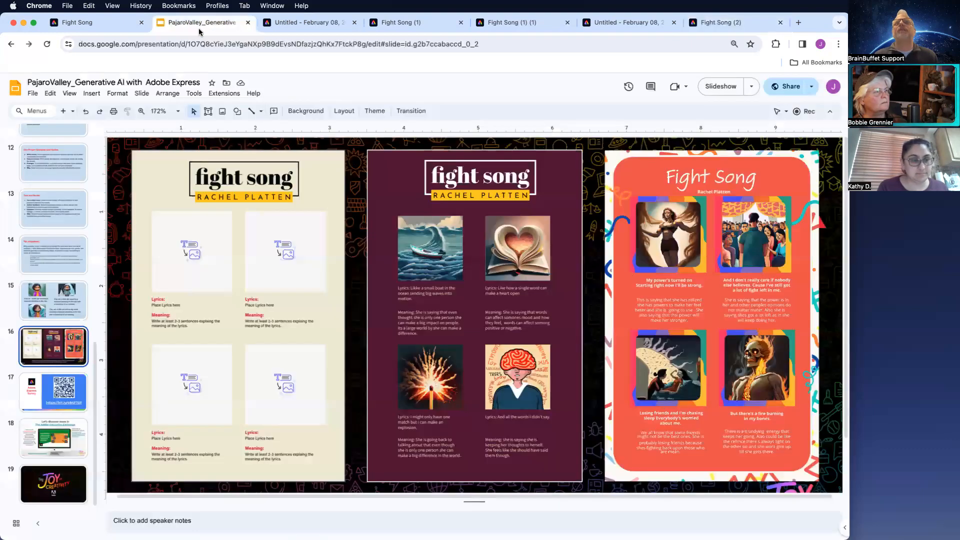
{"action": "left_click_drag", "start_coordinate": [96, 414], "coordinate": [99, 181]}
{"action": "left_click", "coordinate": [45, 299]}
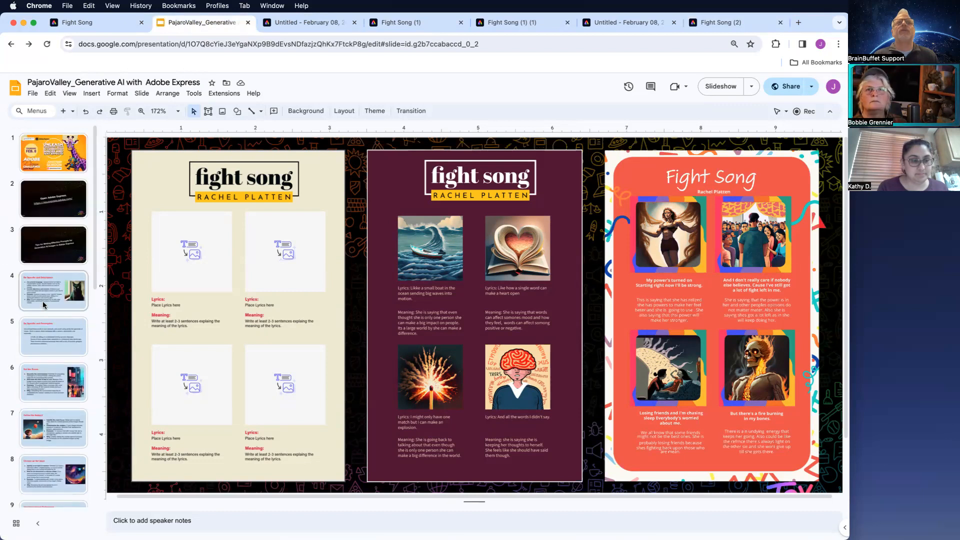
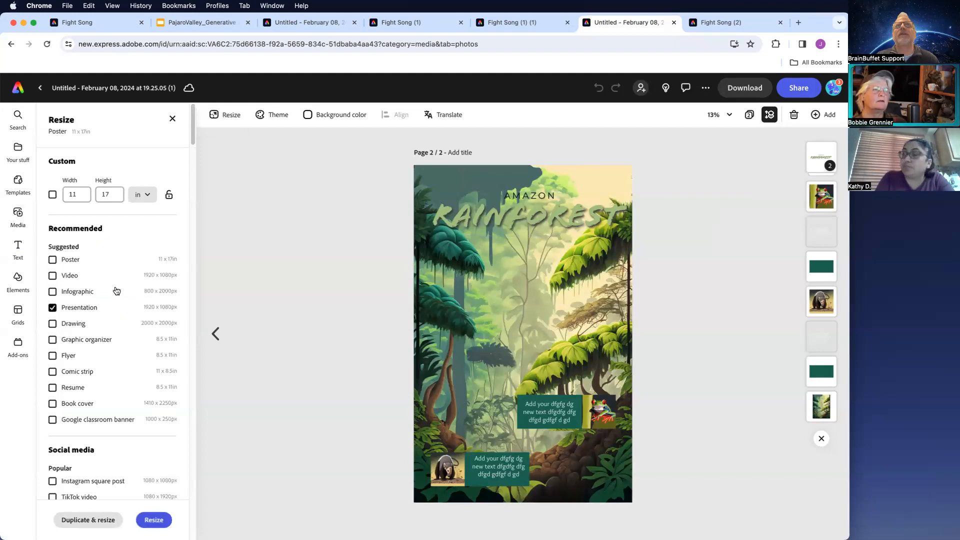
- Add a new page with a custom size of 1920 by 1080 px
{"action": "left_click", "coordinate": [825, 115]}
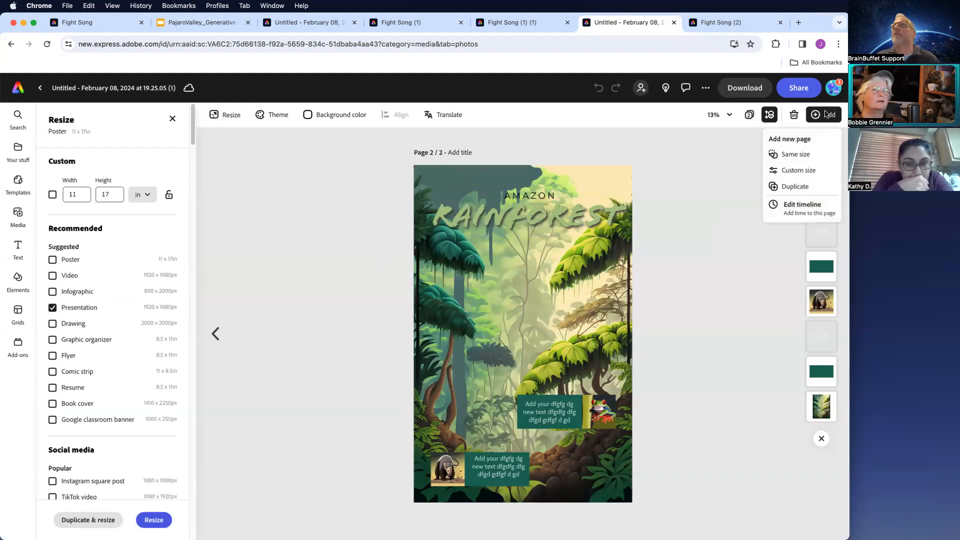
{"action": "left_click", "coordinate": [800, 170]}
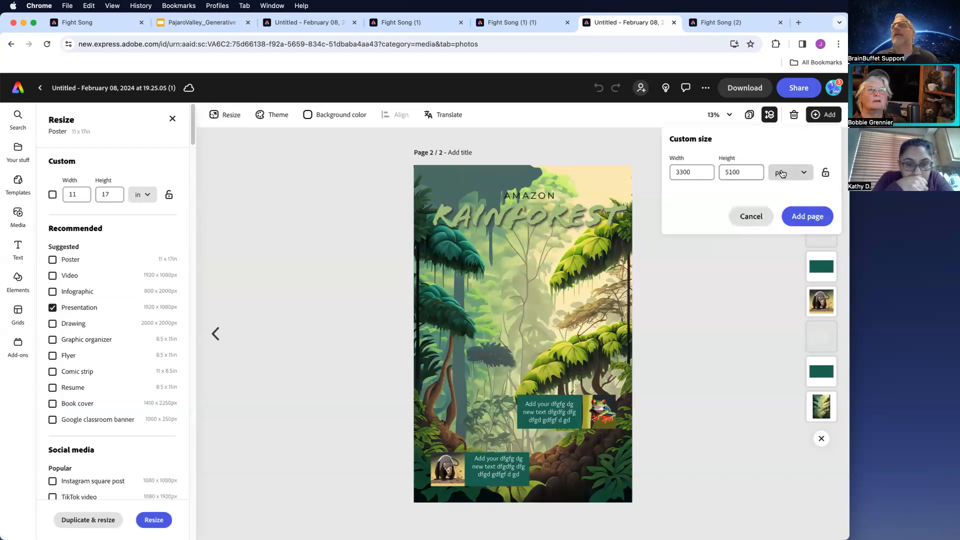
{"action": "left_click", "coordinate": [788, 173]}
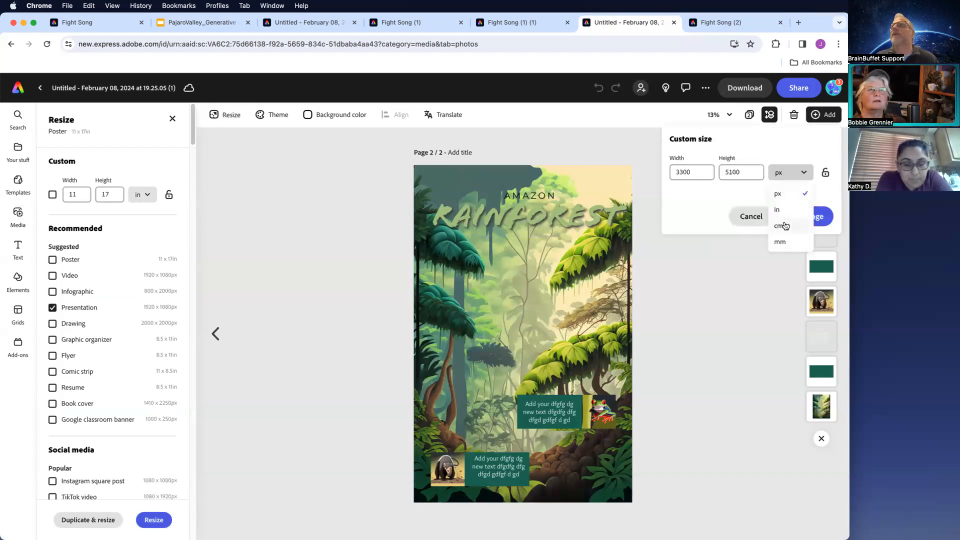
{"action": "left_click", "coordinate": [780, 193]}
{"action": "left_click", "coordinate": [695, 176]}
{"action": "double_click", "coordinate": [694, 175]}
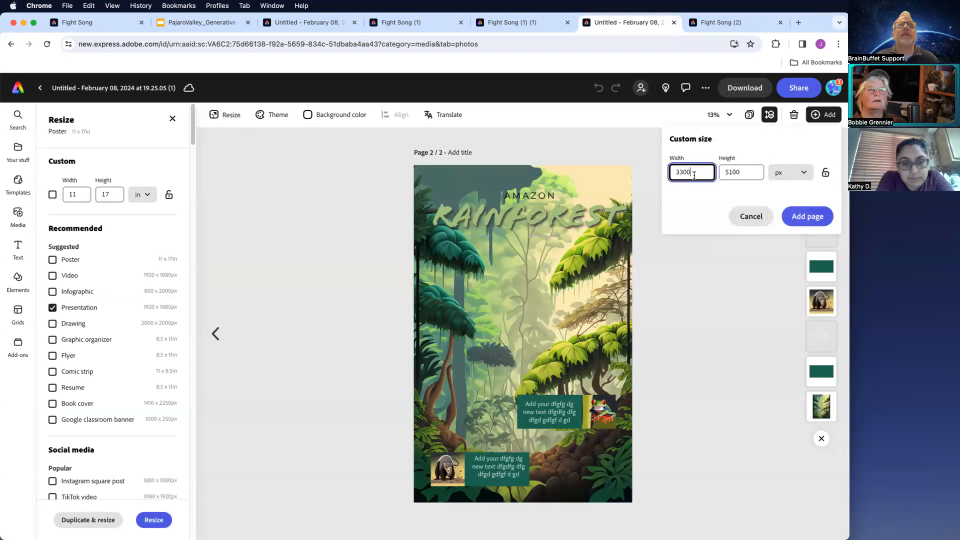
{"action": "type", "text": "1920"}
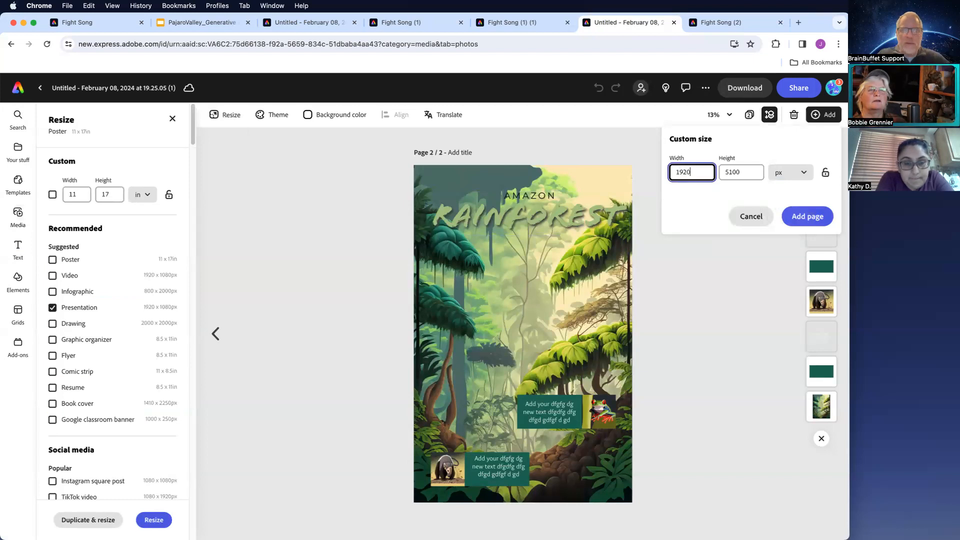
{"action": "key", "text": "Tab"}
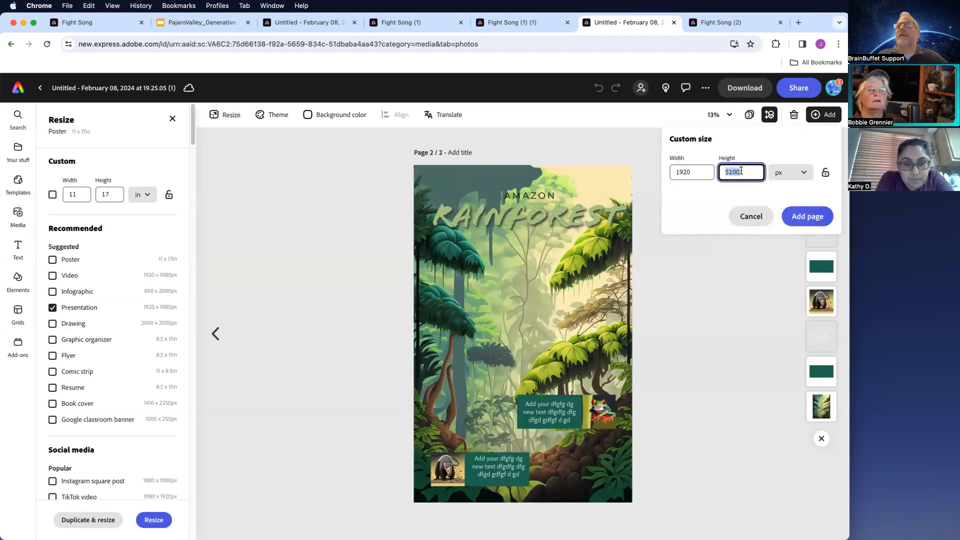
{"action": "type", "text": "1080"}
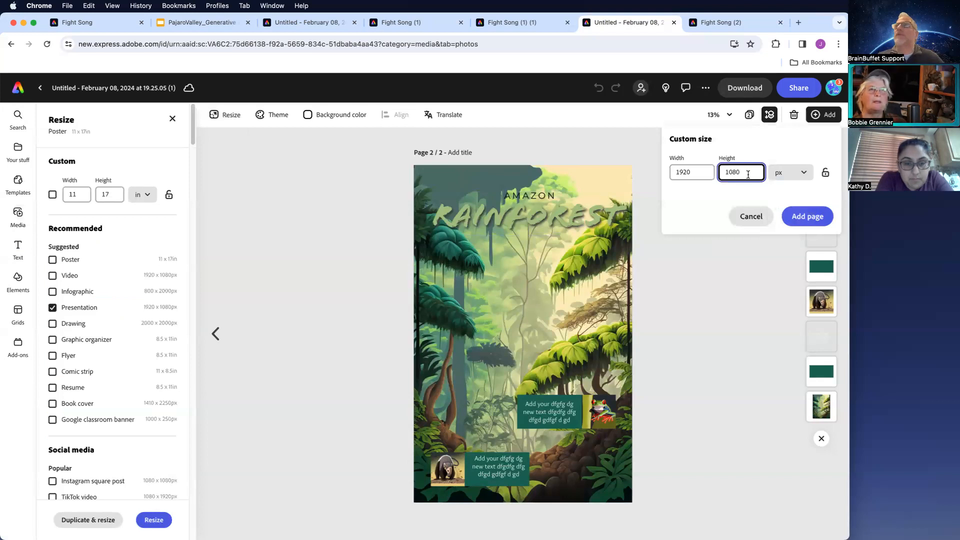
{"action": "left_click", "coordinate": [797, 214]}
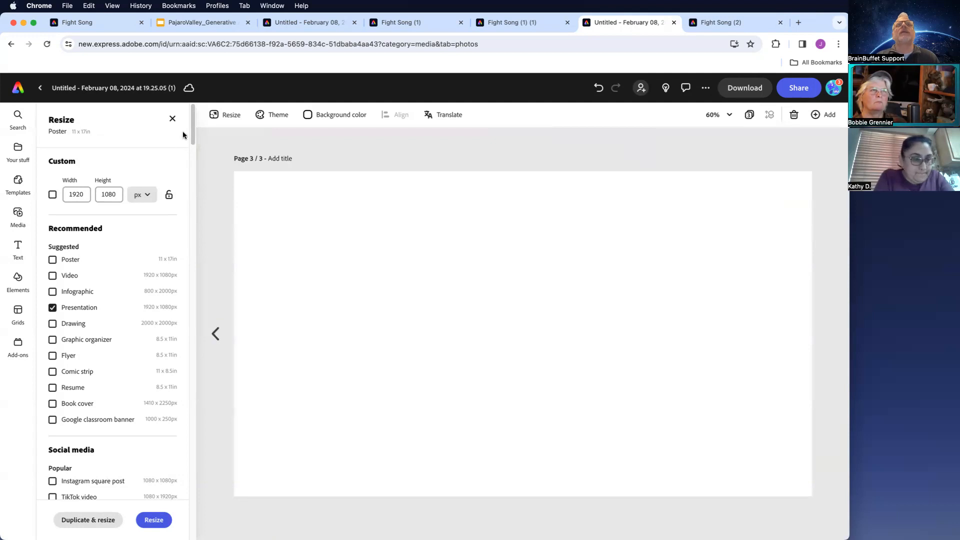
- Insert a widescreen (16:9) text-to-image placeholder and stretch it to fill the new page
{"action": "left_click", "coordinate": [172, 119]}
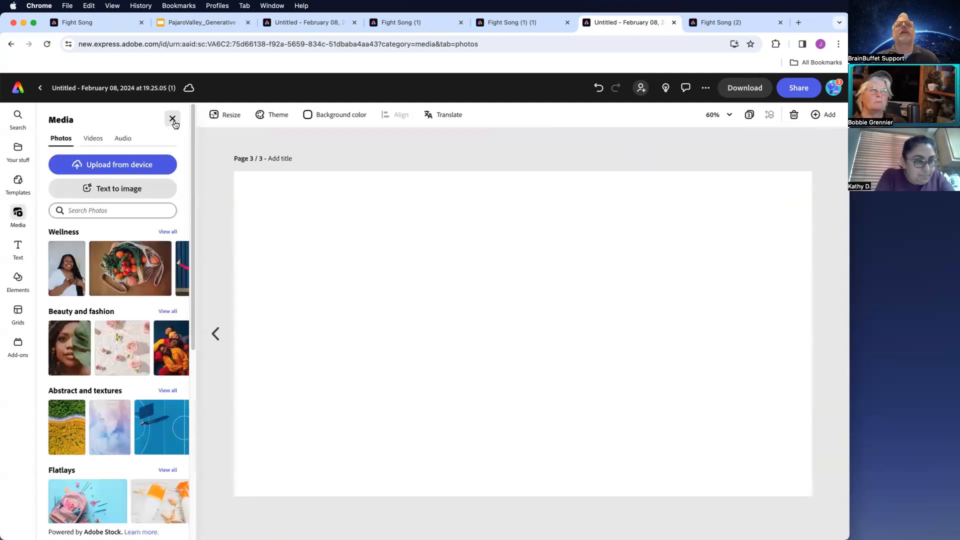
{"action": "left_click", "coordinate": [142, 195]}
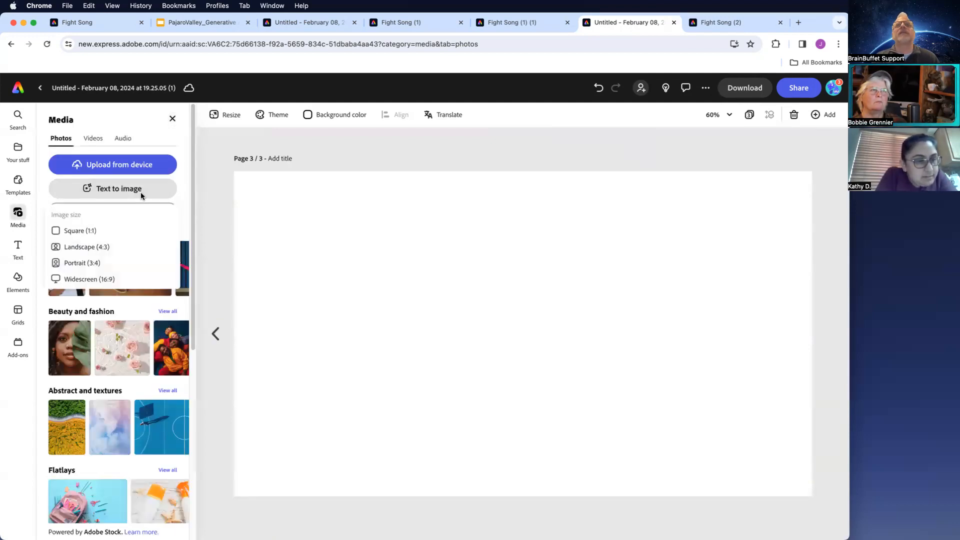
{"action": "left_click", "coordinate": [85, 280]}
{"action": "left_click_drag", "start_coordinate": [386, 257], "coordinate": [289, 208]}
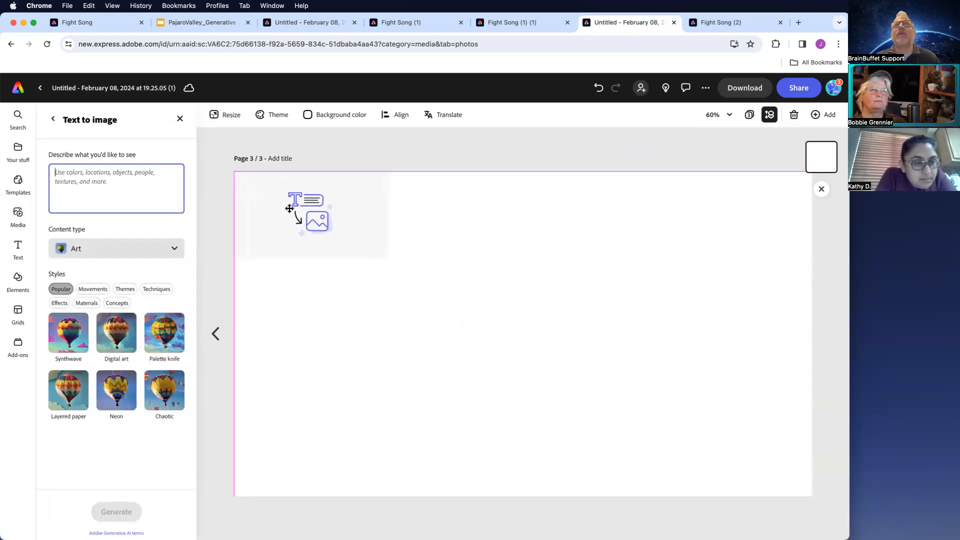
{"action": "left_click_drag", "start_coordinate": [389, 259], "coordinate": [832, 473]}
- Describe the image as 'a group of pink bunny rabbits' and choose the Yarn material style
{"action": "left_click", "coordinate": [113, 184]}
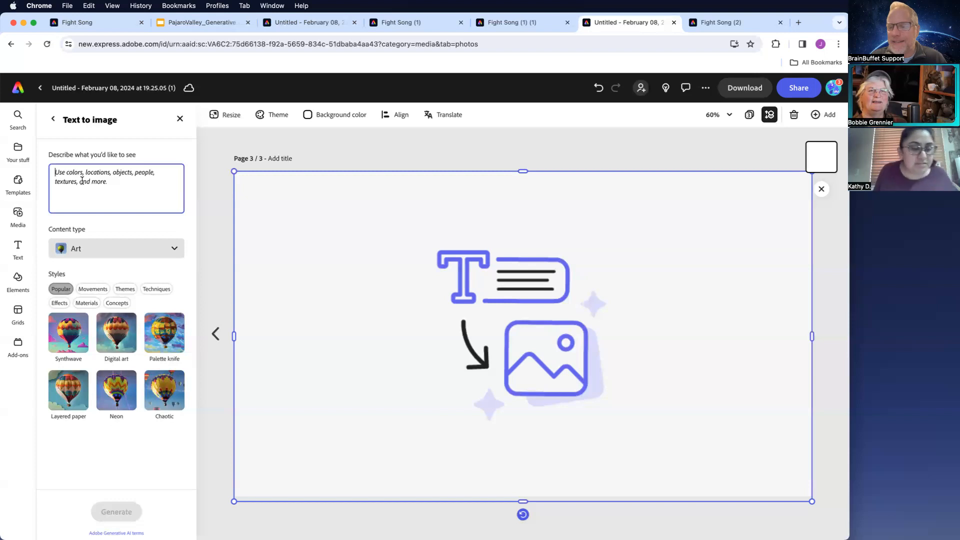
{"action": "type", "text": "a"}
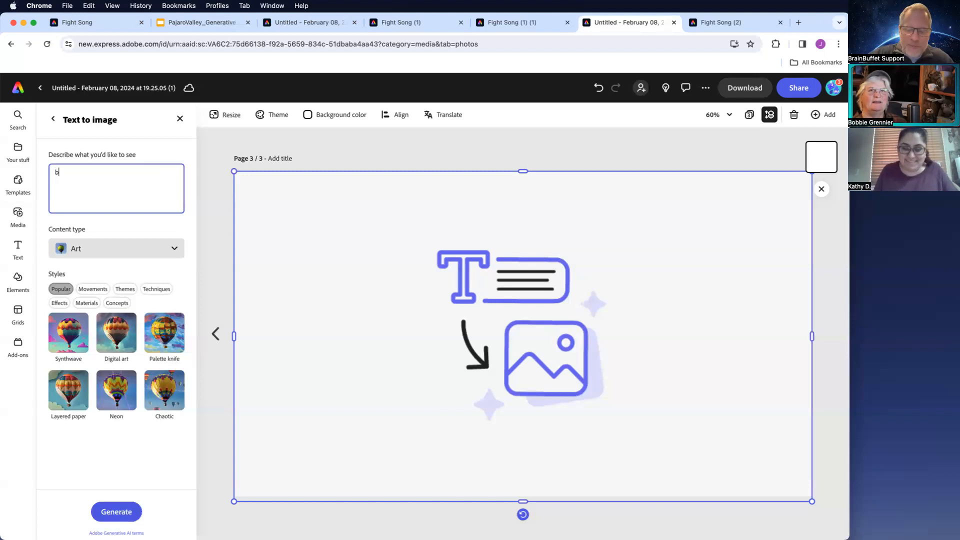
{"action": "key", "text": "BackSpace"}
{"action": "type", "text": "a"}
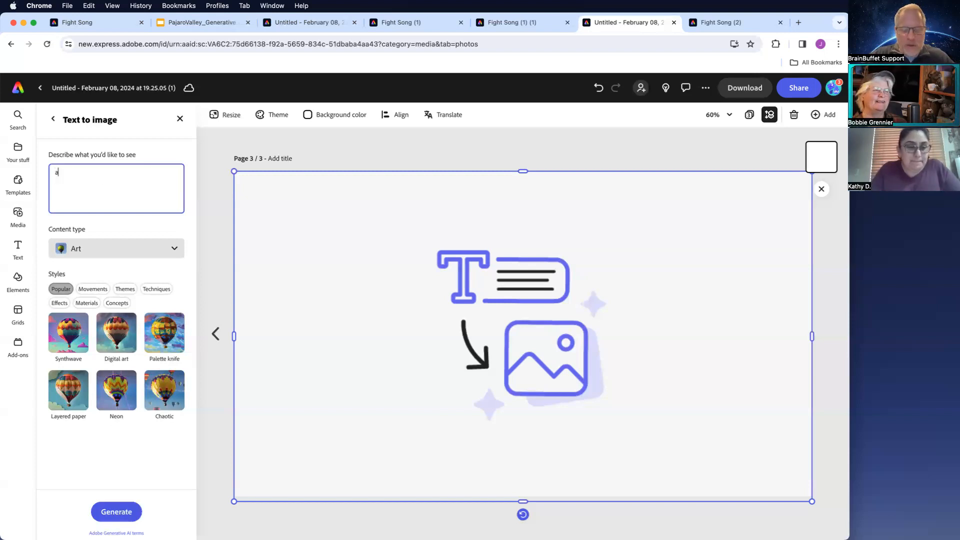
{"action": "type", "text": " group of "}
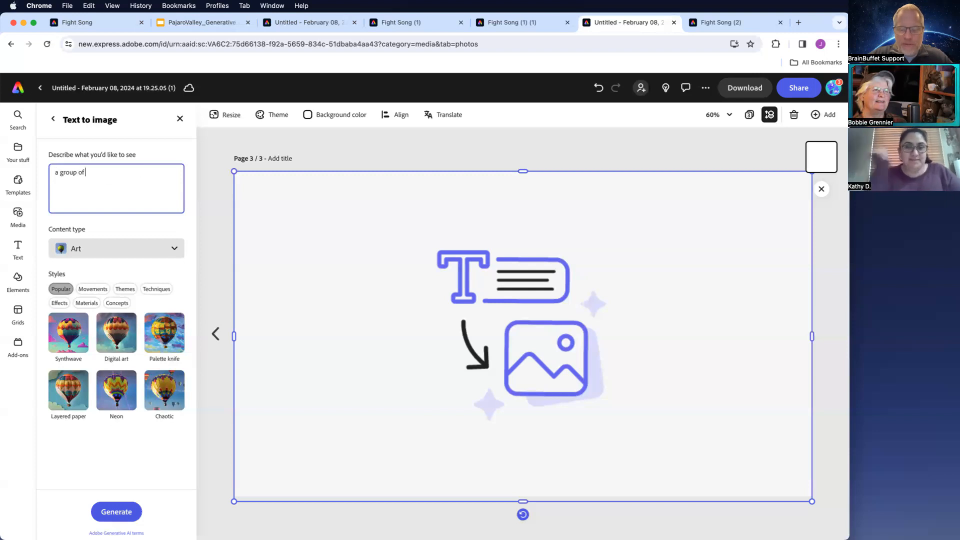
{"action": "type", "text": "pink"}
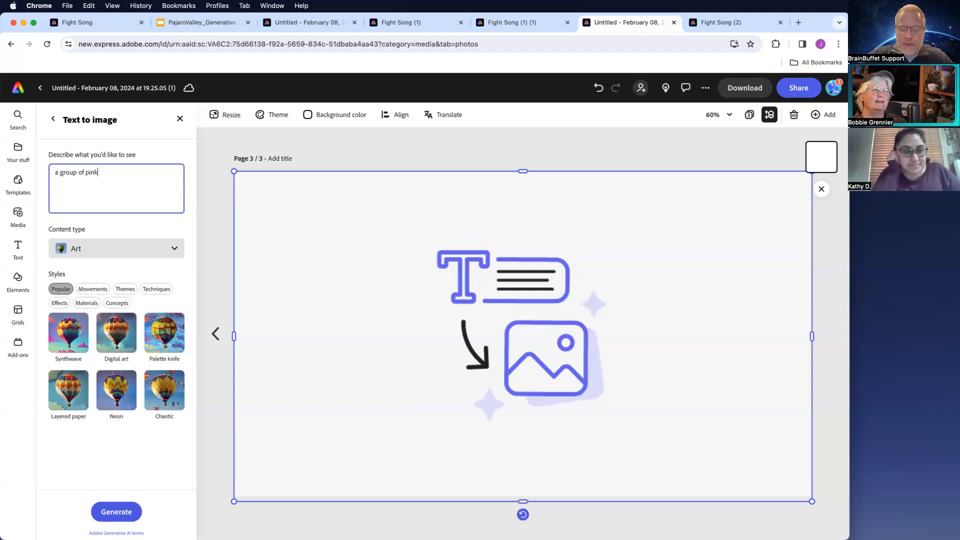
{"action": "type", "text": " bunny r"}
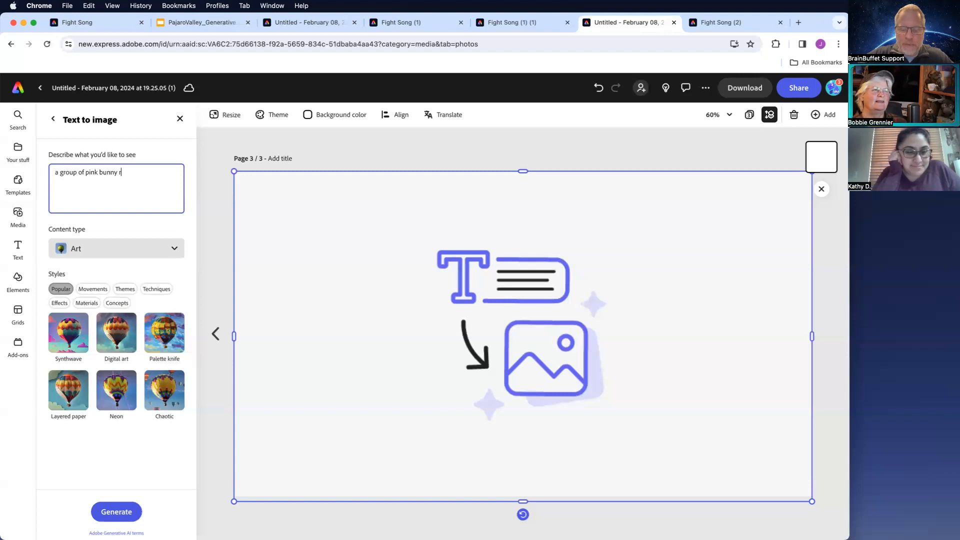
{"action": "type", "text": "abbits"}
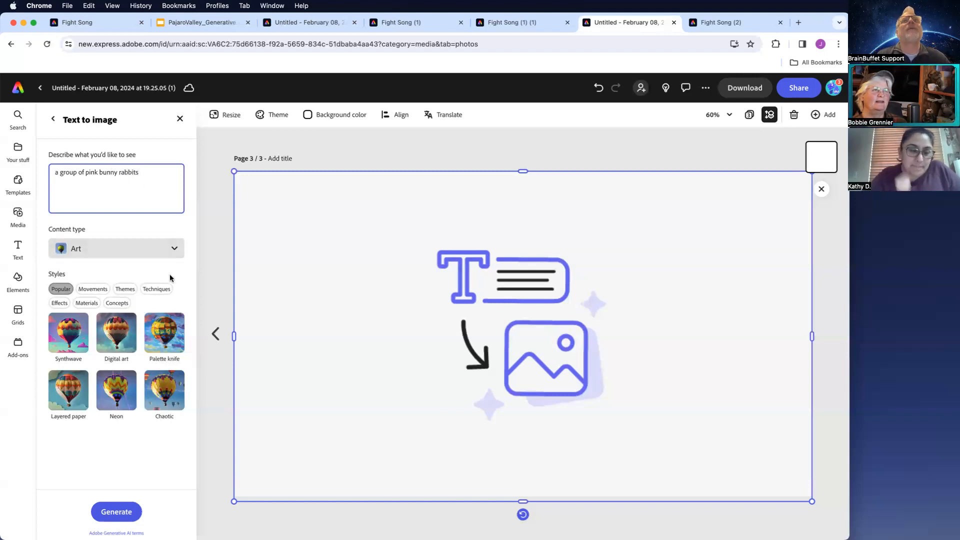
{"action": "left_click", "coordinate": [84, 304]}
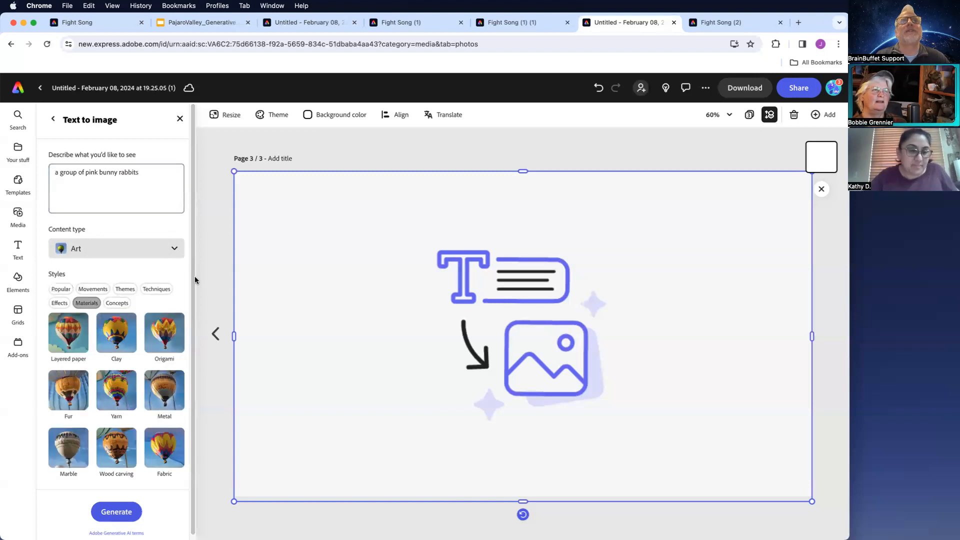
{"action": "left_click", "coordinate": [116, 383]}
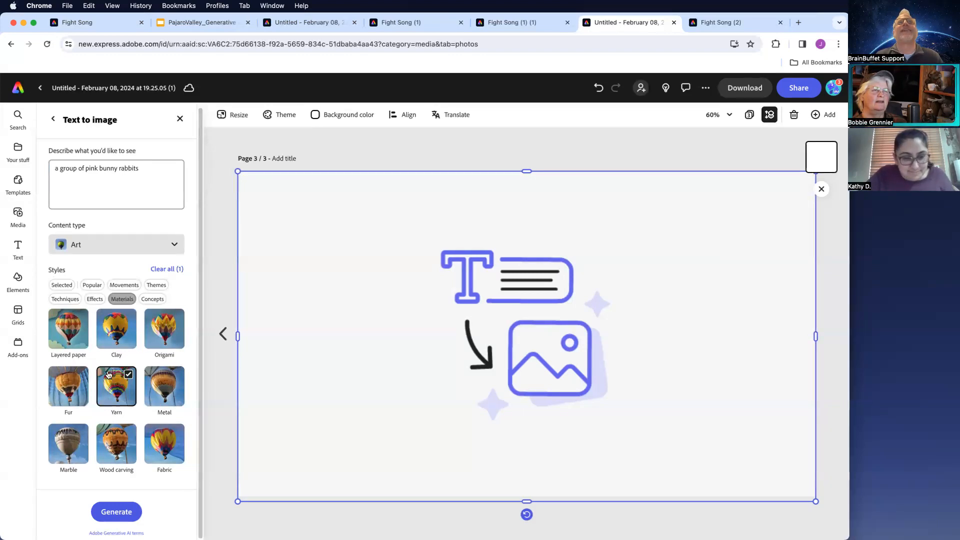
- Revise the prompt to 'a group of three pink bunny rabbits', generate, and place the fourth result
{"action": "left_click", "coordinate": [84, 171]}
{"action": "type", "text": "thre"}
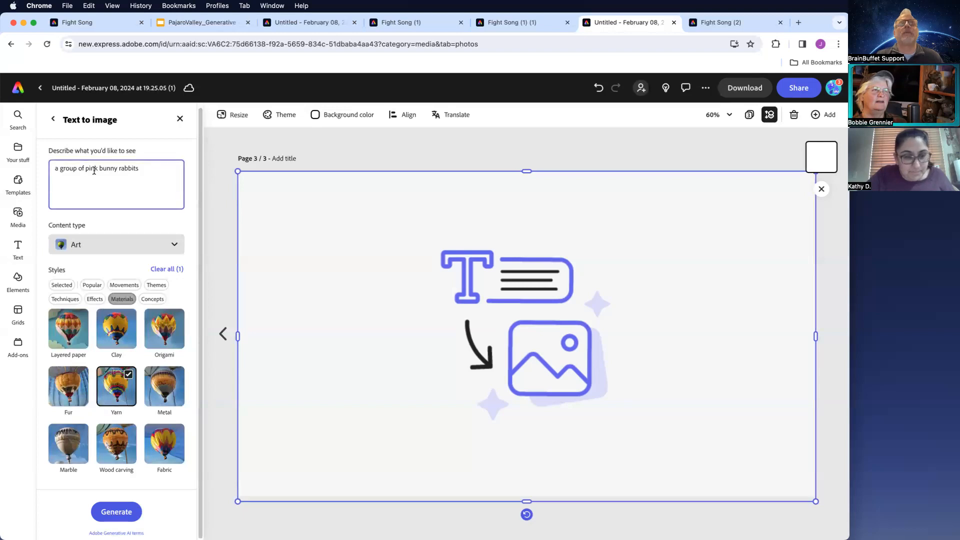
{"action": "type", "text": "e"}
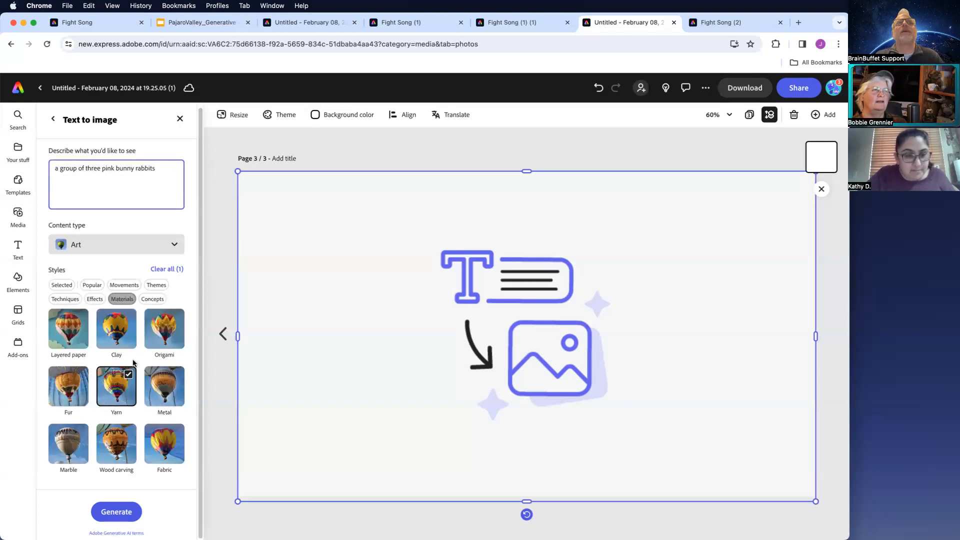
{"action": "left_click", "coordinate": [115, 513]}
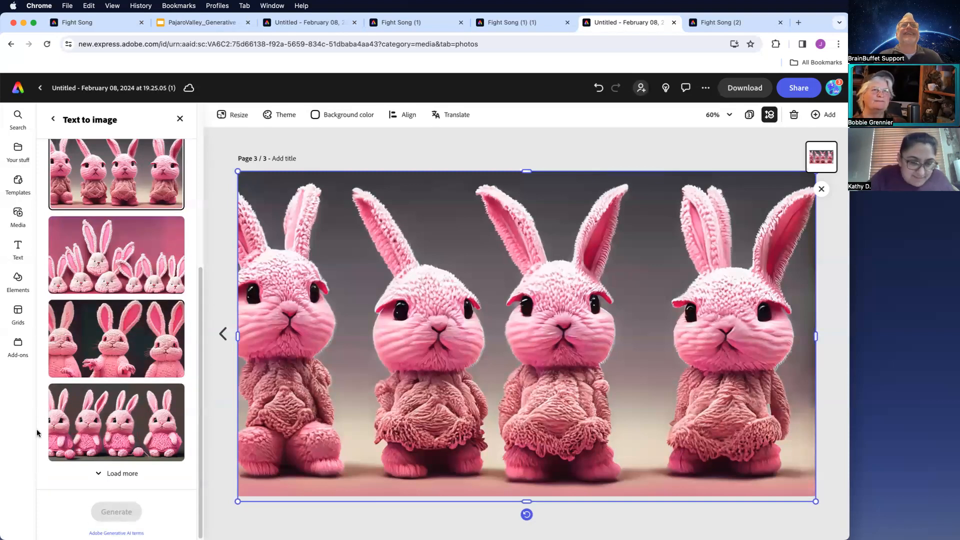
{"action": "left_click", "coordinate": [101, 329]}
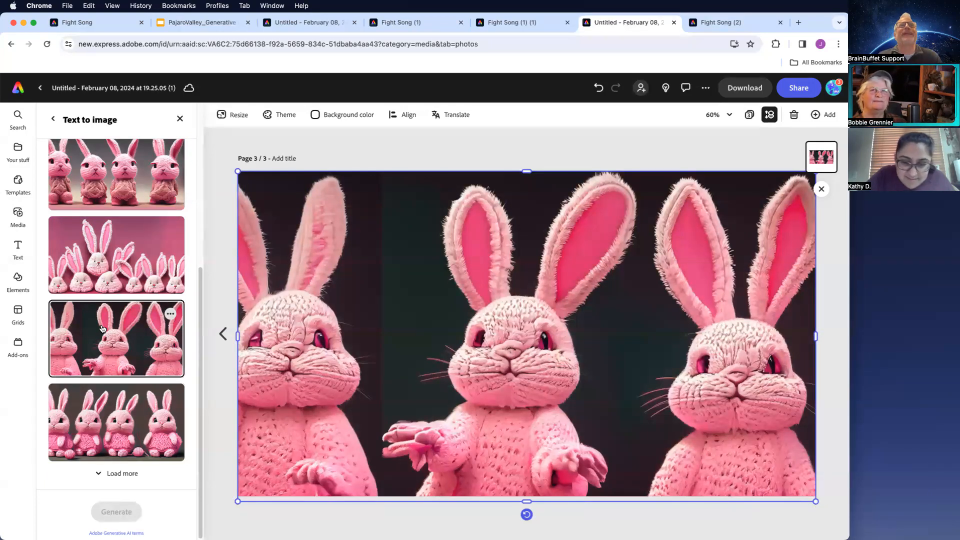
{"action": "left_click", "coordinate": [109, 436]}
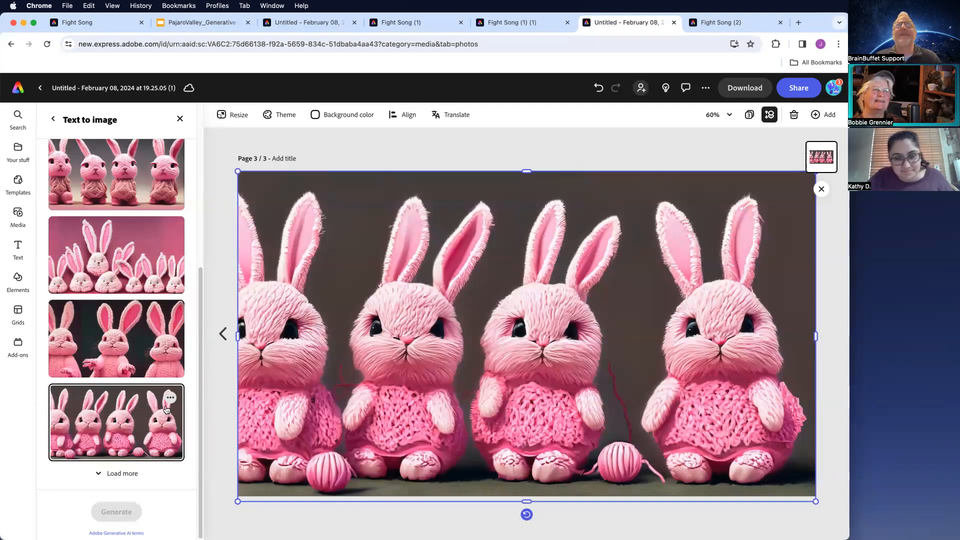
- Regenerate the bunnies with the Metal material style instead of Yarn and place the fourth result
{"action": "left_click_drag", "start_coordinate": [202, 396], "coordinate": [206, 209]}
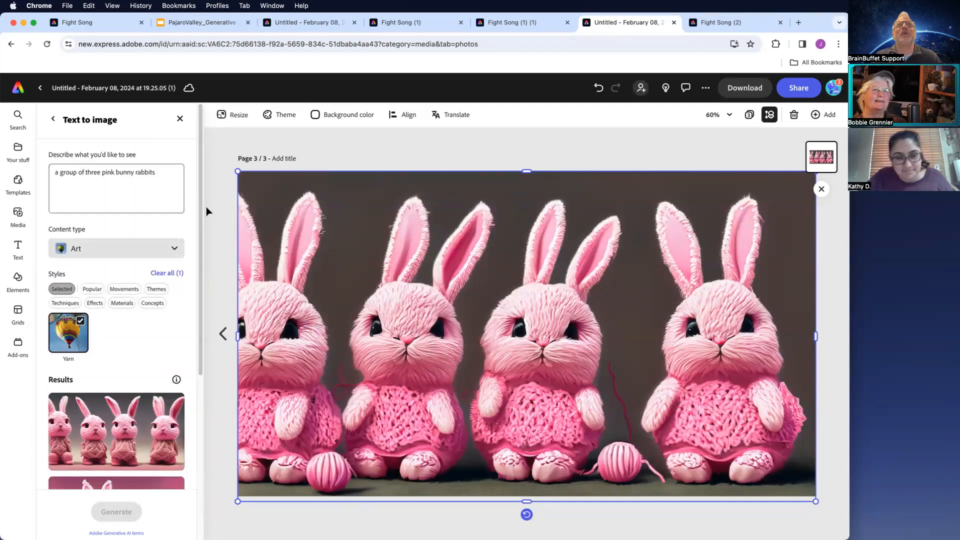
{"action": "left_click", "coordinate": [80, 321]}
{"action": "left_click", "coordinate": [92, 304]}
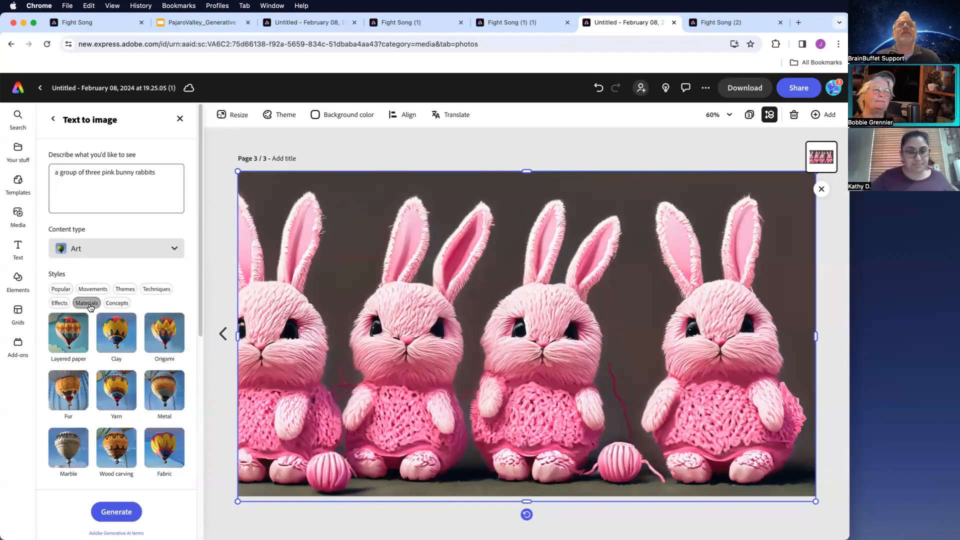
{"action": "left_click", "coordinate": [164, 394]}
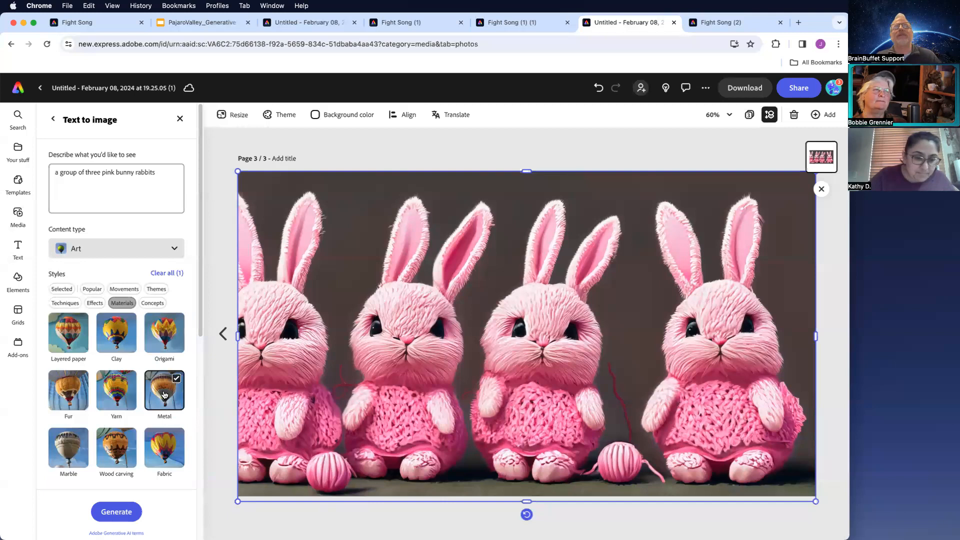
{"action": "left_click", "coordinate": [117, 512]}
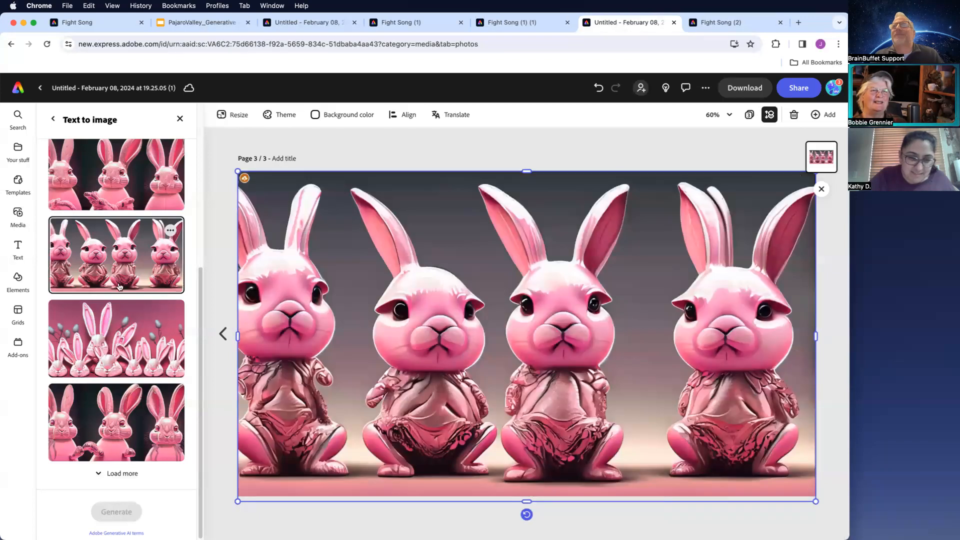
{"action": "left_click", "coordinate": [129, 360]}
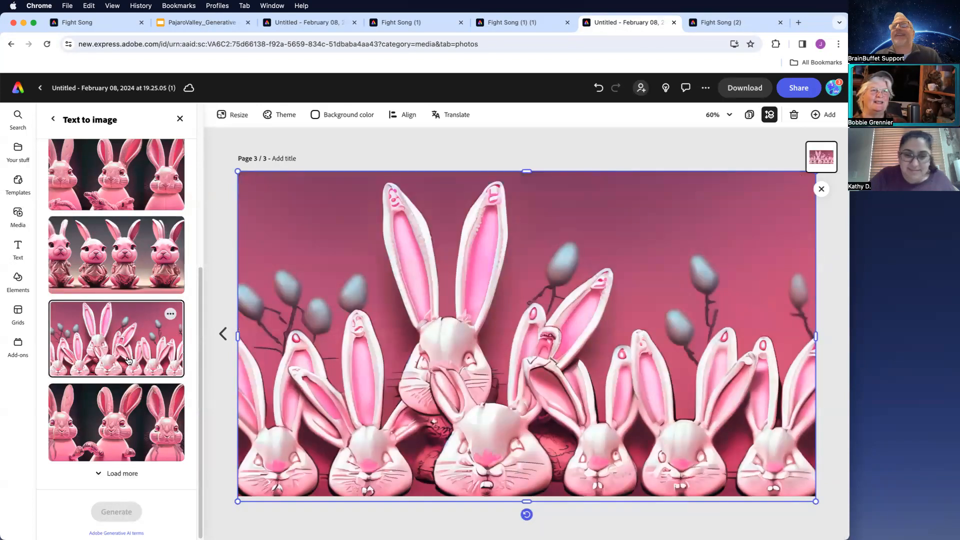
{"action": "left_click", "coordinate": [129, 420]}
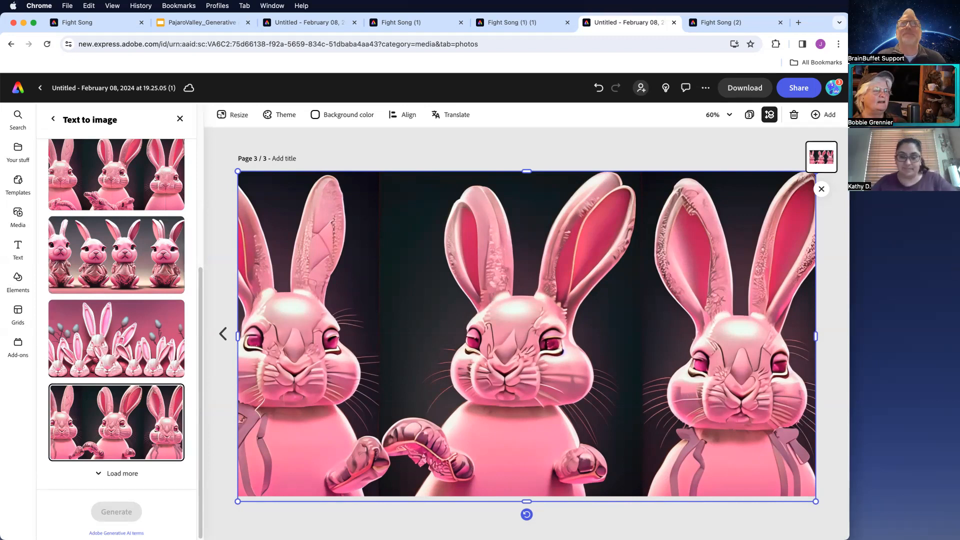
- Switch to the Google Slides presentation and select the survey link on slide 17
{"action": "left_click", "coordinate": [201, 22]}
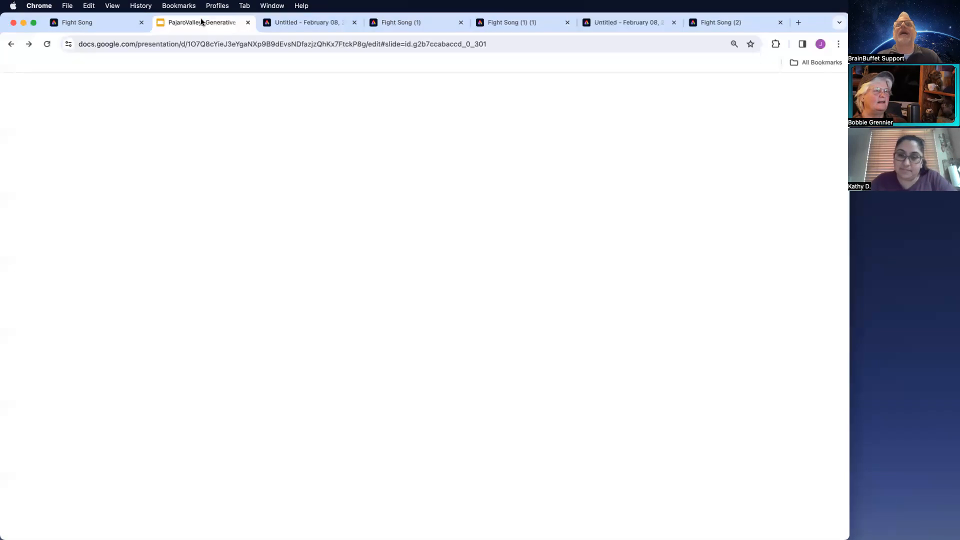
{"action": "left_click", "coordinate": [52, 419]}
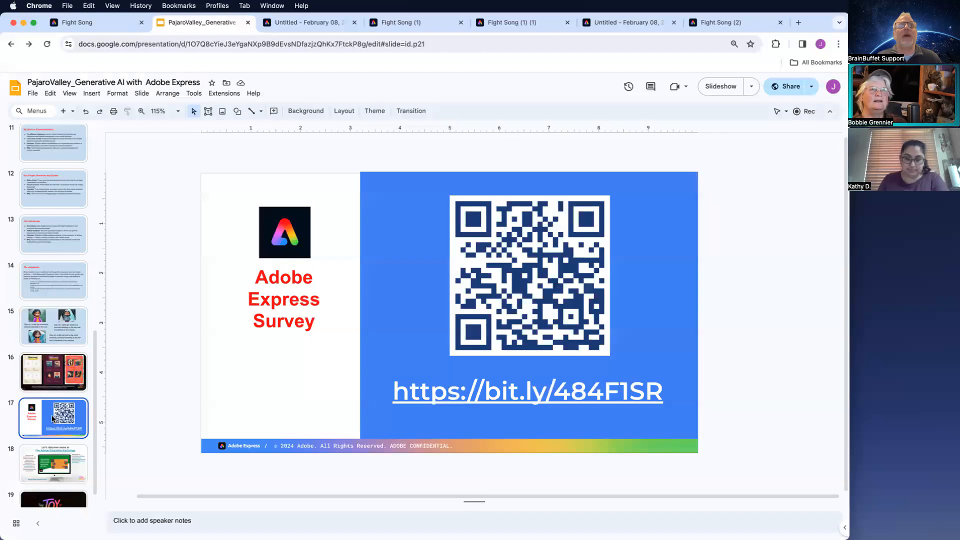
{"action": "left_click", "coordinate": [465, 400]}
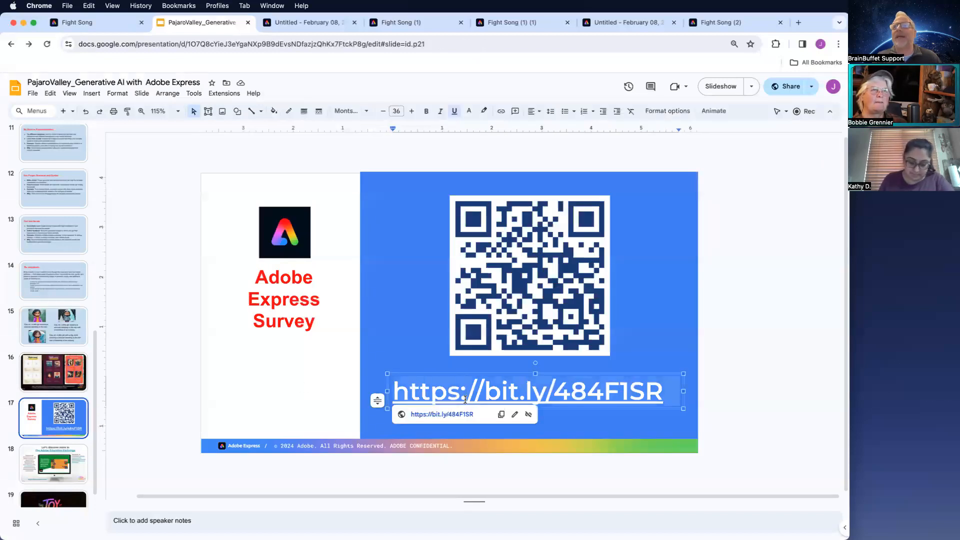